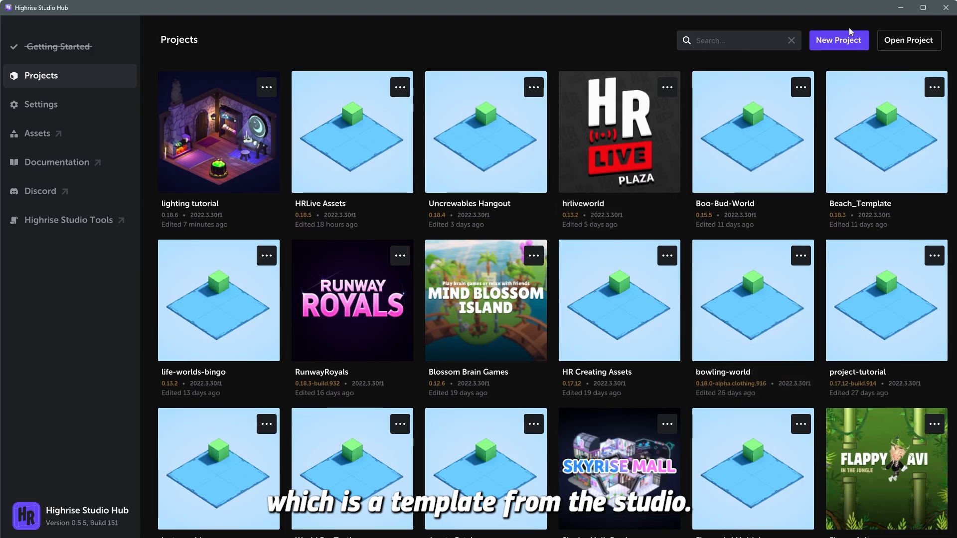
- Browse the new-project templates down to the Environments section, and close the dialog without creating a project
{"action": "left_click", "coordinate": [841, 40]}
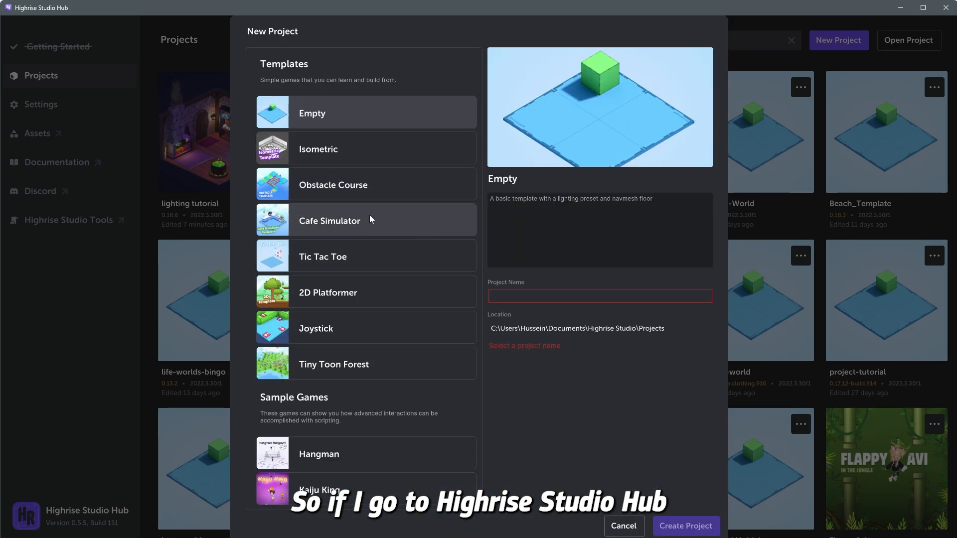
{"action": "scroll", "coordinate": [367, 218], "scroll_direction": "down", "scroll_amount": 6}
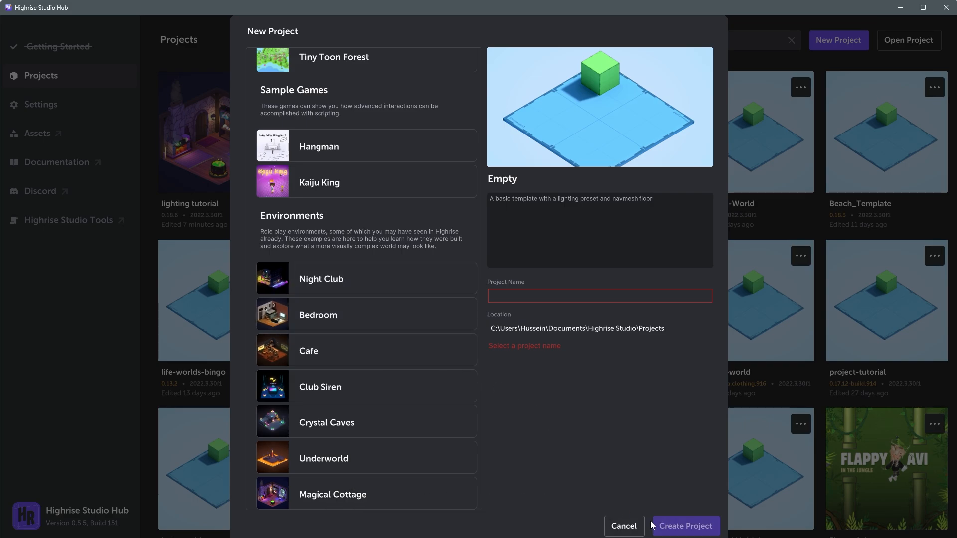
{"action": "left_click", "coordinate": [616, 523]}
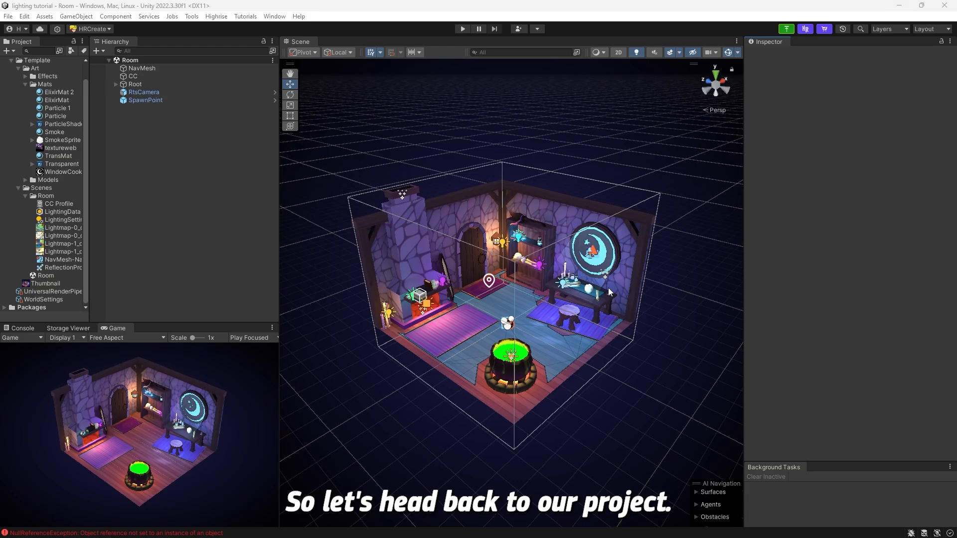
{"action": "left_click_drag", "start_coordinate": [630, 281], "coordinate": [612, 260], "text": "alt"}
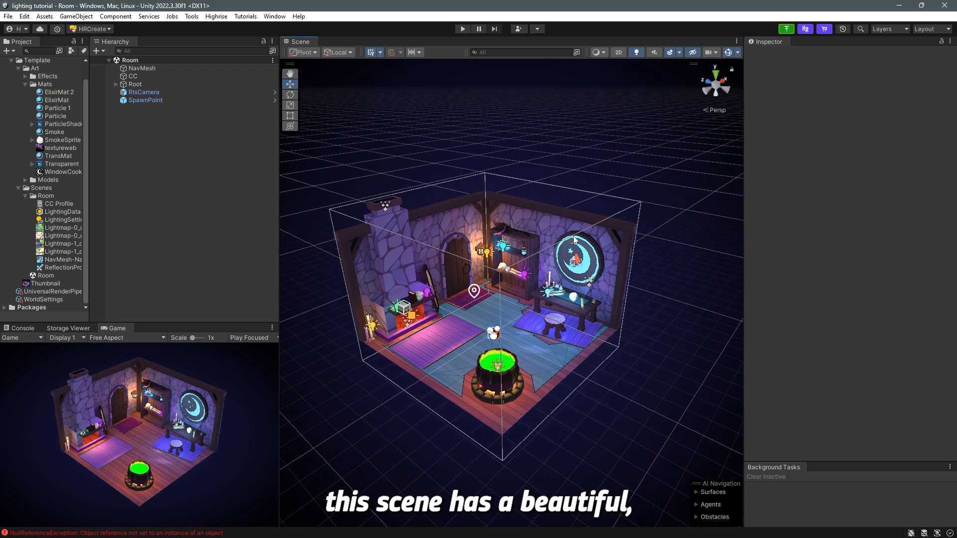
{"action": "scroll", "coordinate": [559, 265], "scroll_direction": "up", "scroll_amount": 5}
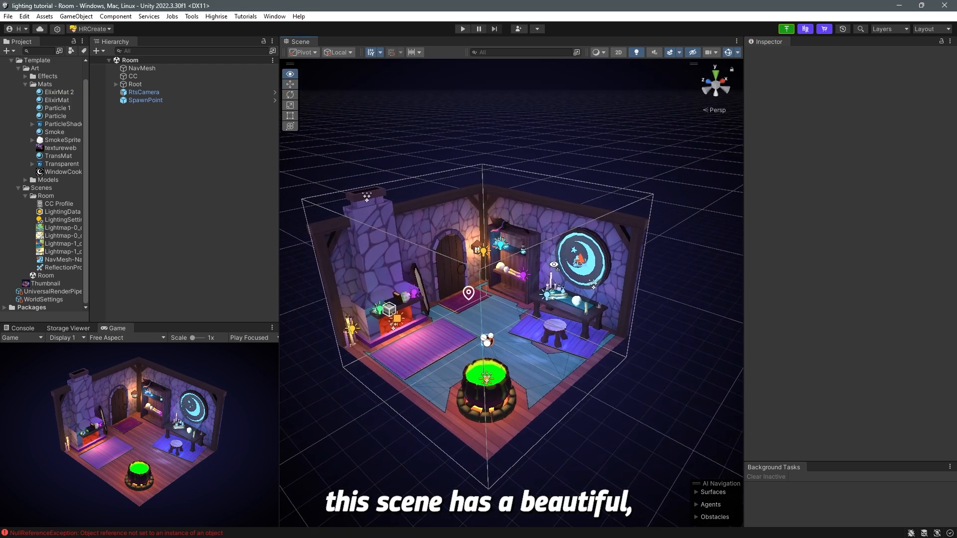
{"action": "scroll", "coordinate": [553, 265], "scroll_direction": "up", "scroll_amount": 2, "text": "alt"}
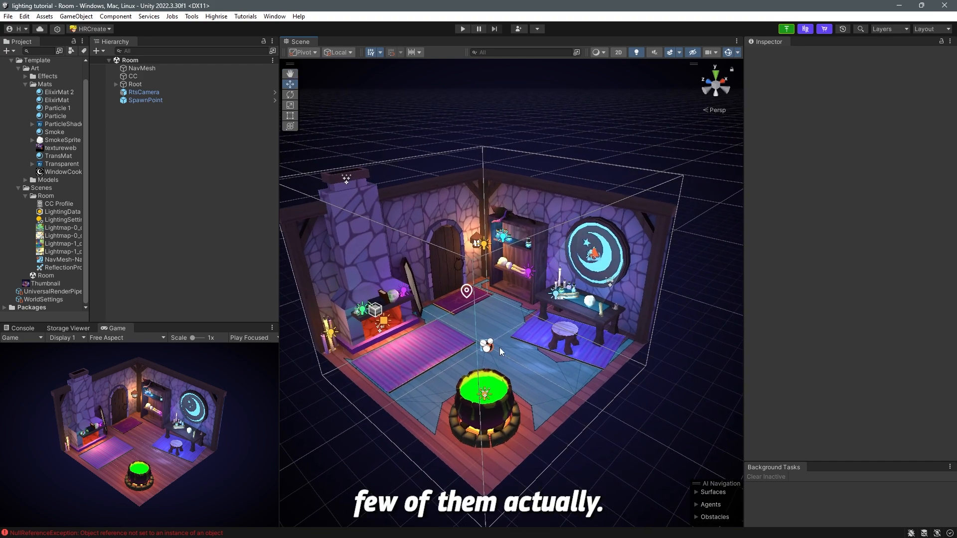
{"action": "scroll", "coordinate": [533, 270], "scroll_direction": "up", "scroll_amount": 1}
{"action": "scroll", "coordinate": [548, 266], "scroll_direction": "down", "scroll_amount": 3}
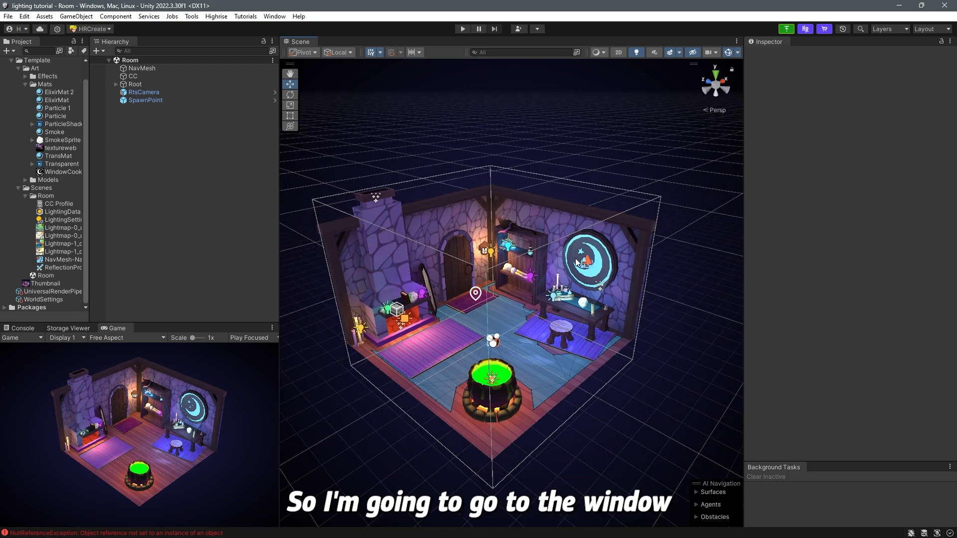
- Open the Lighting window and dock it next to the Inspector
{"action": "left_click", "coordinate": [275, 16]}
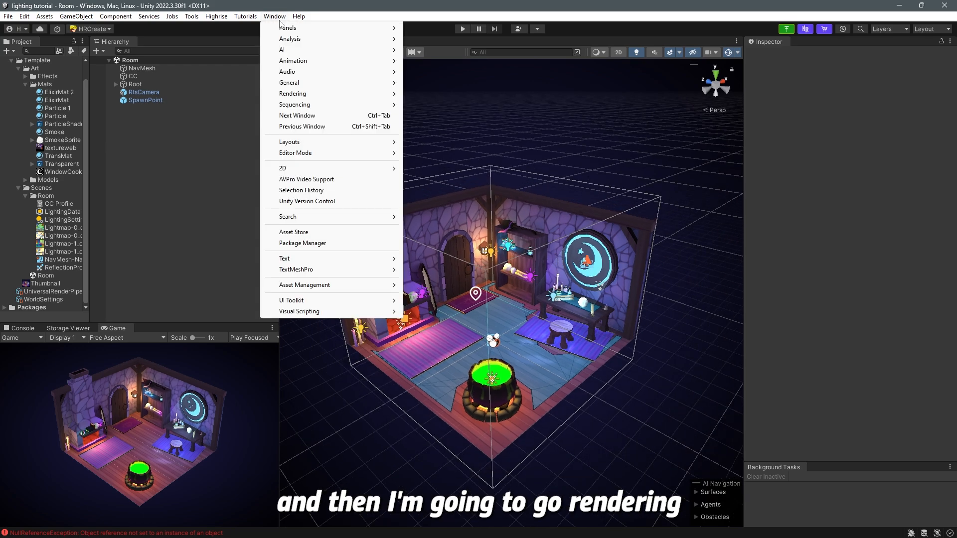
{"action": "mouse_move", "coordinate": [314, 94]}
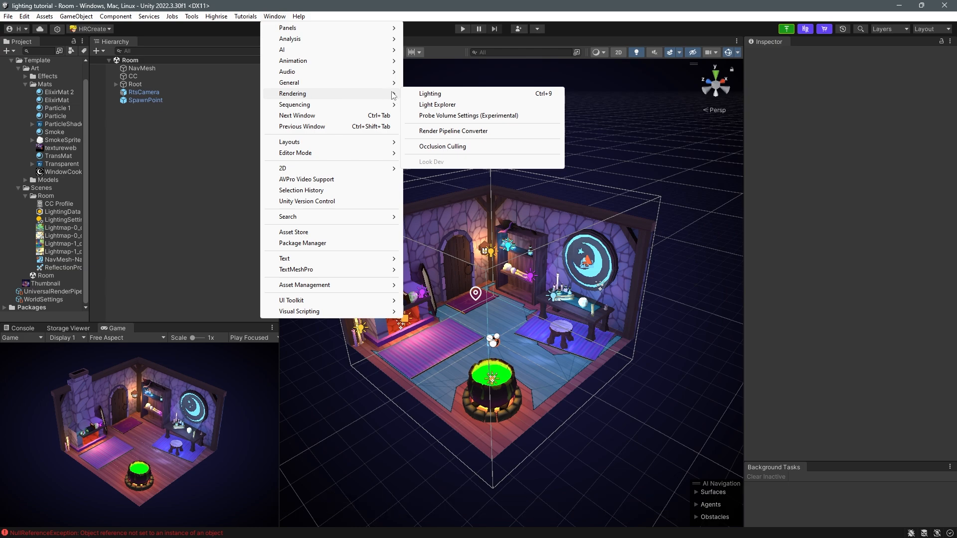
{"action": "left_click", "coordinate": [450, 95]}
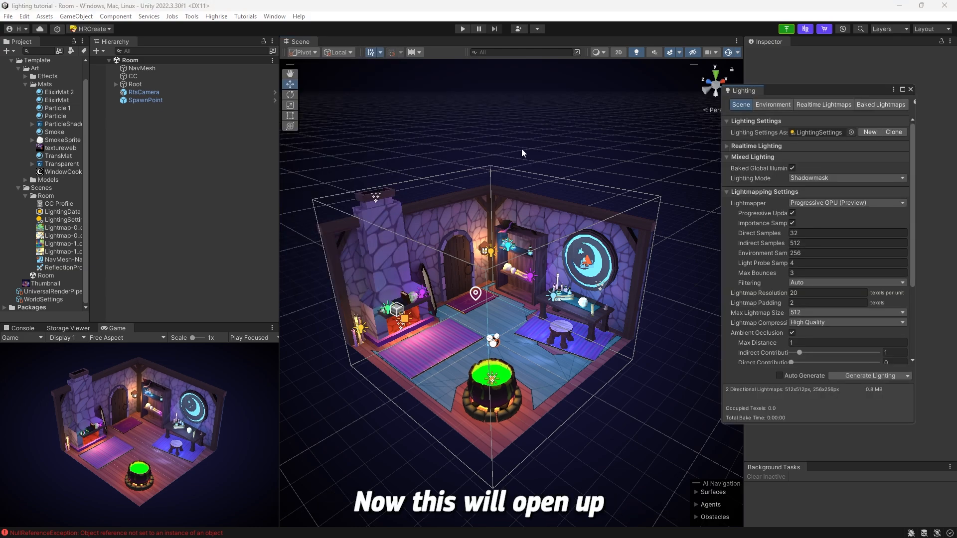
{"action": "left_click_drag", "start_coordinate": [777, 91], "coordinate": [807, 44]}
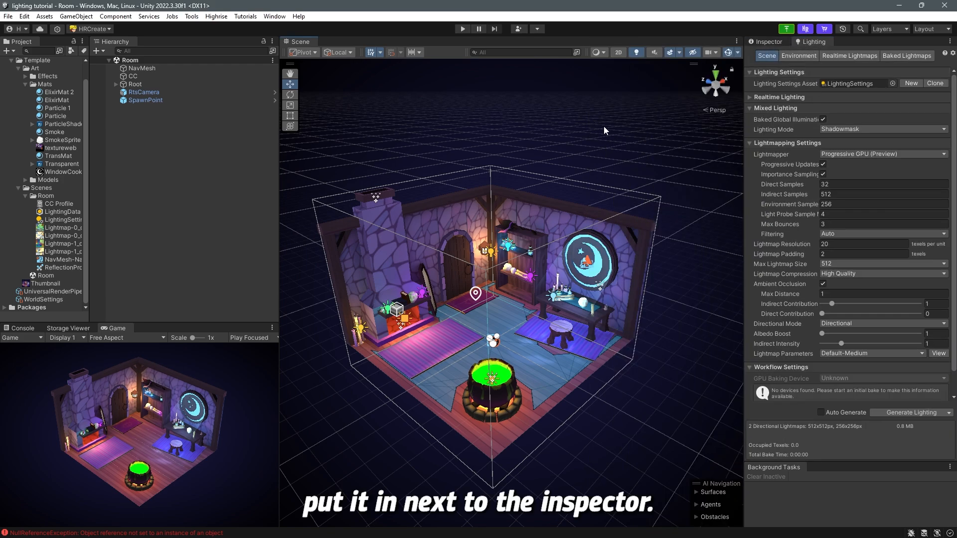
- Open the Light Explorer and dock it below the Scene view
{"action": "left_click", "coordinate": [275, 16]}
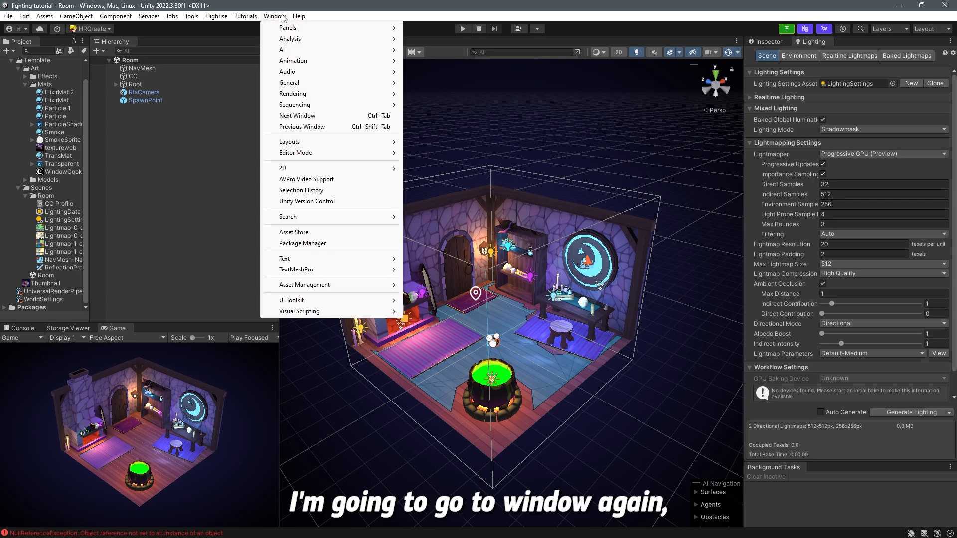
{"action": "mouse_move", "coordinate": [321, 98]}
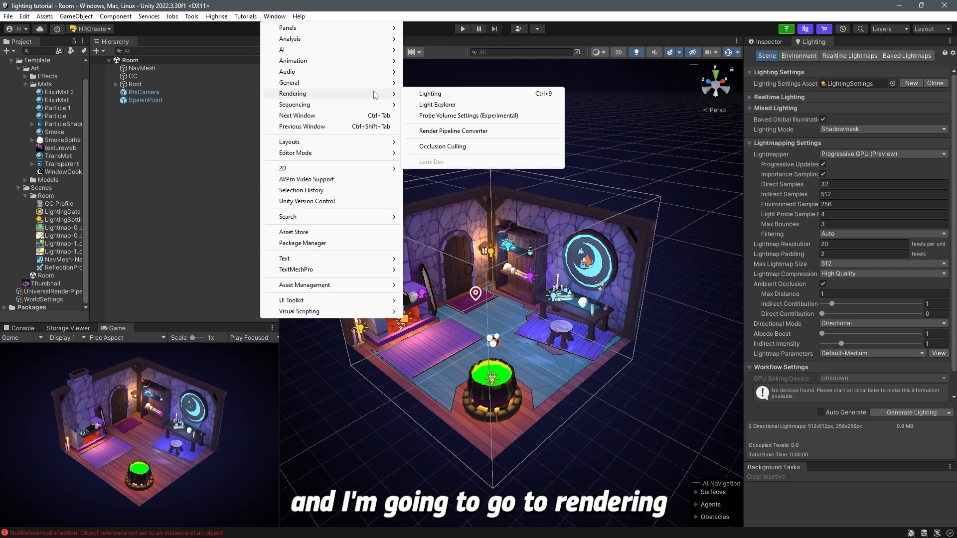
{"action": "left_click", "coordinate": [467, 106]}
{"action": "left_click_drag", "start_coordinate": [574, 252], "coordinate": [387, 470]}
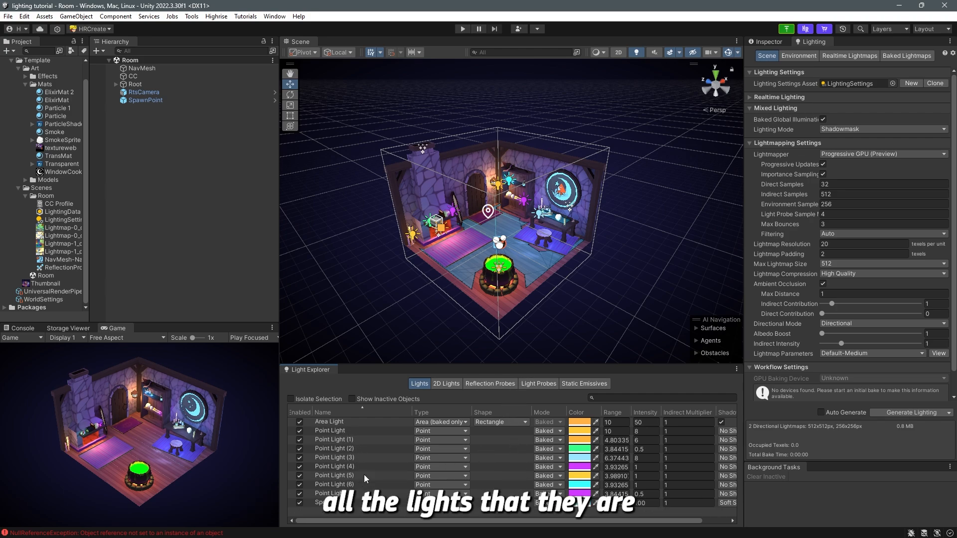
- Look through the Light Explorer's 2D lights, reflection probes, light probes and static emissives, and return to the lights list
{"action": "mouse_move", "coordinate": [572, 521]}
{"action": "left_mouse_down"}
{"action": "mouse_move", "coordinate": [616, 522]}
{"action": "mouse_move", "coordinate": [588, 522]}
{"action": "left_mouse_up"}
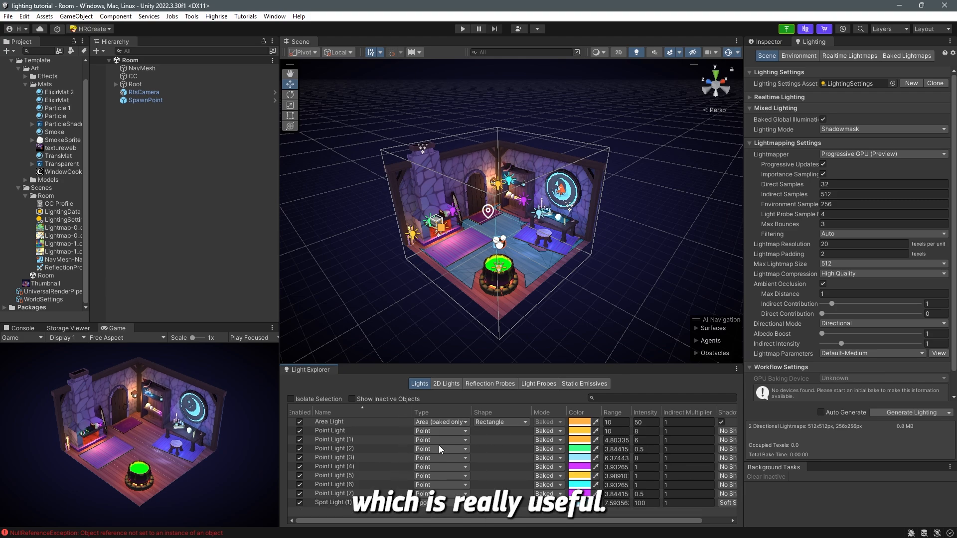
{"action": "left_click", "coordinate": [455, 384]}
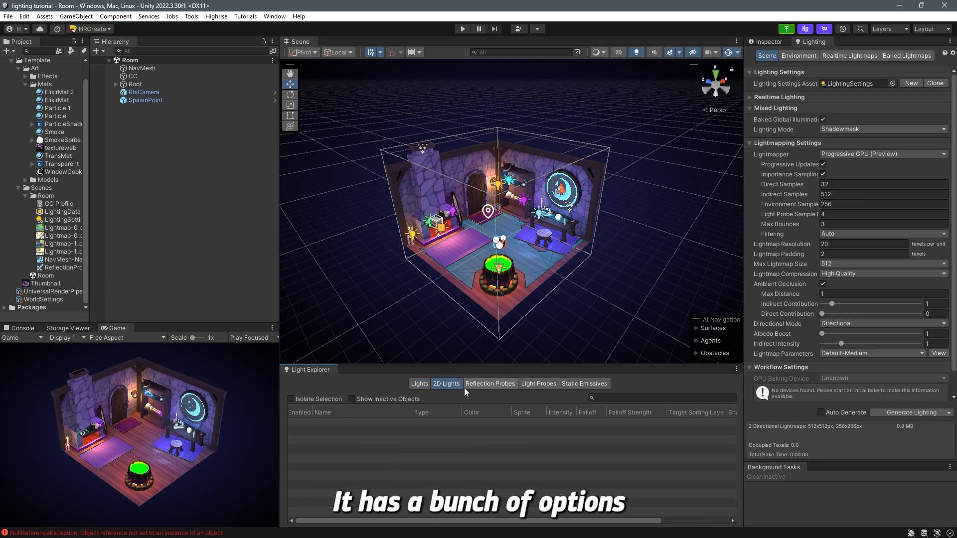
{"action": "left_click", "coordinate": [501, 384]}
{"action": "left_click", "coordinate": [546, 385]}
{"action": "left_click", "coordinate": [498, 384]}
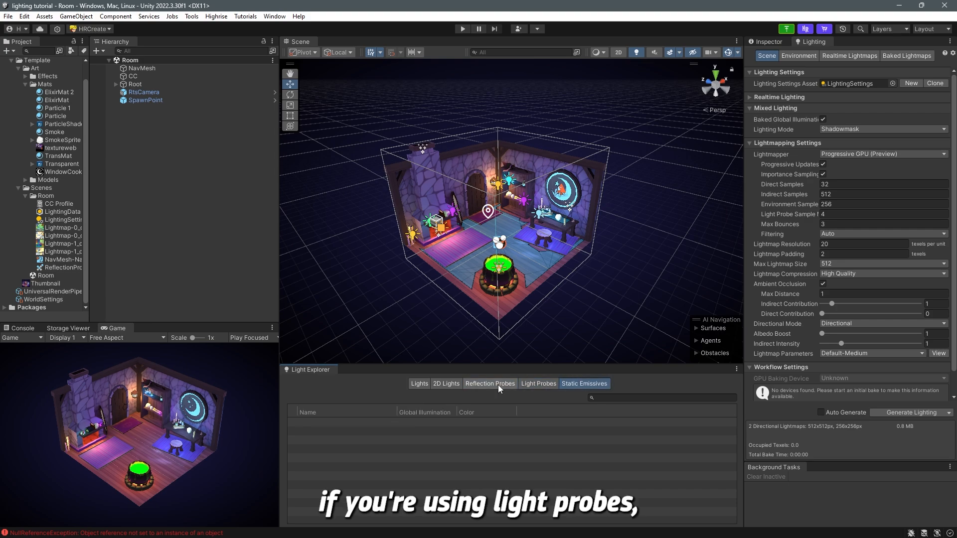
{"action": "left_click", "coordinate": [539, 384]}
{"action": "left_click", "coordinate": [419, 385]}
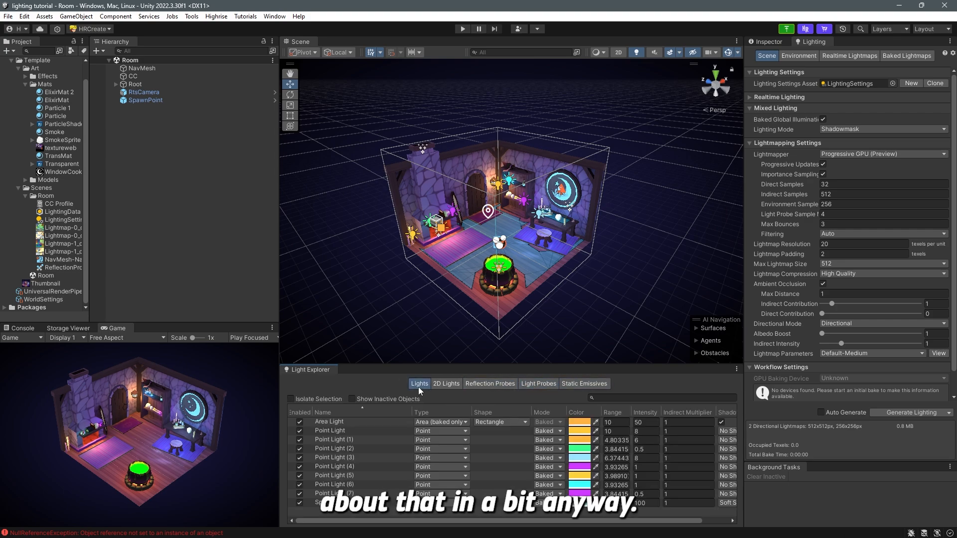
- Select the area light and several point lights in the Light Explorer to locate them in the scene, and clear the selection
{"action": "left_click", "coordinate": [301, 421]}
{"action": "left_click", "coordinate": [342, 424]}
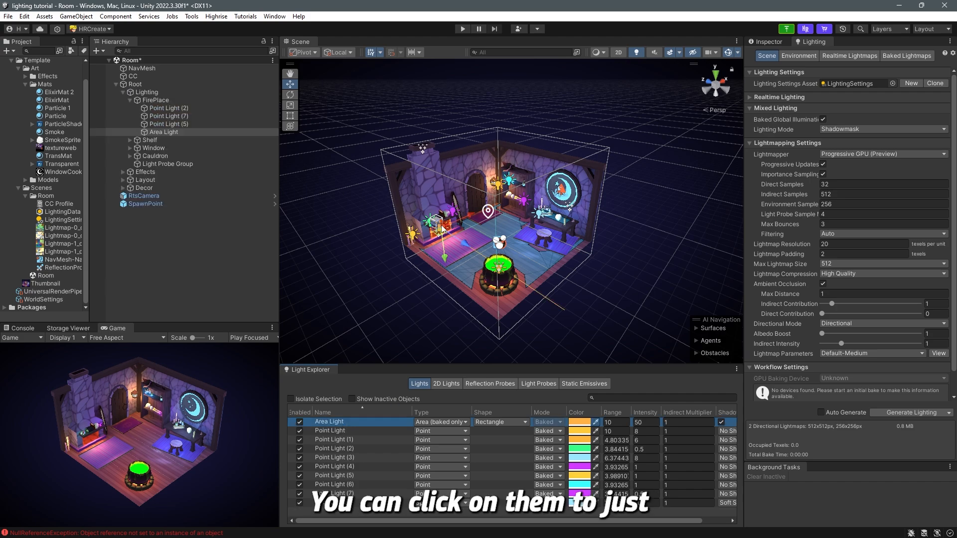
{"action": "left_click", "coordinate": [334, 431]}
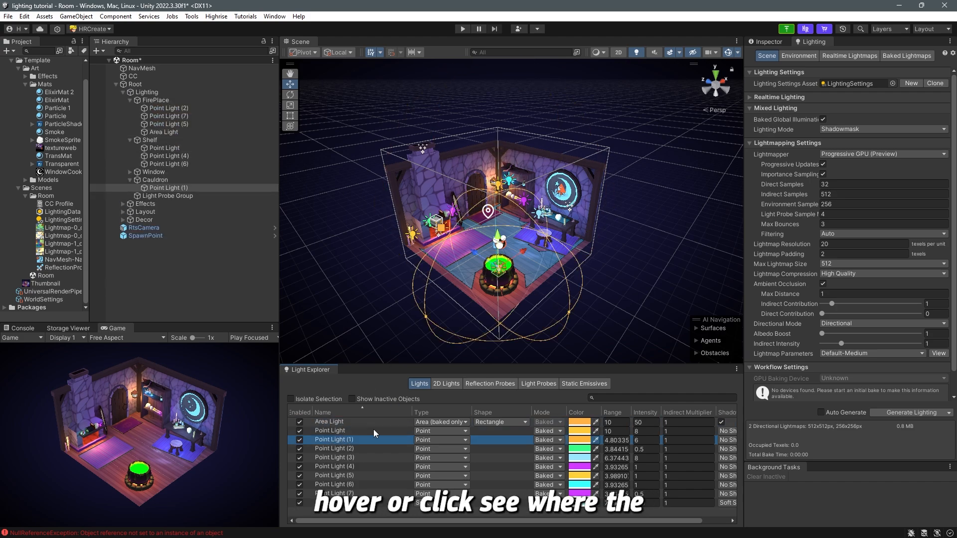
{"action": "left_click", "coordinate": [360, 449]}
{"action": "left_click", "coordinate": [357, 424]}
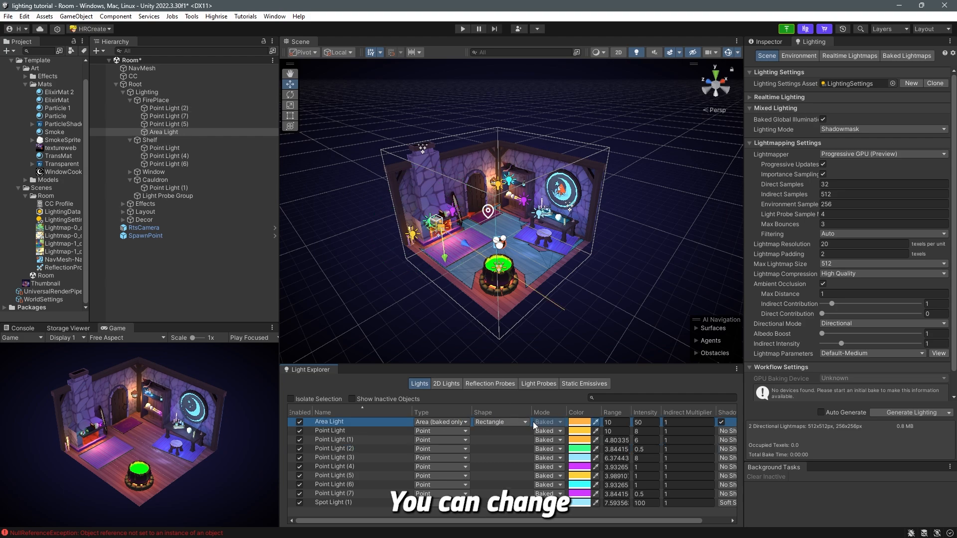
{"action": "left_click", "coordinate": [546, 309]}
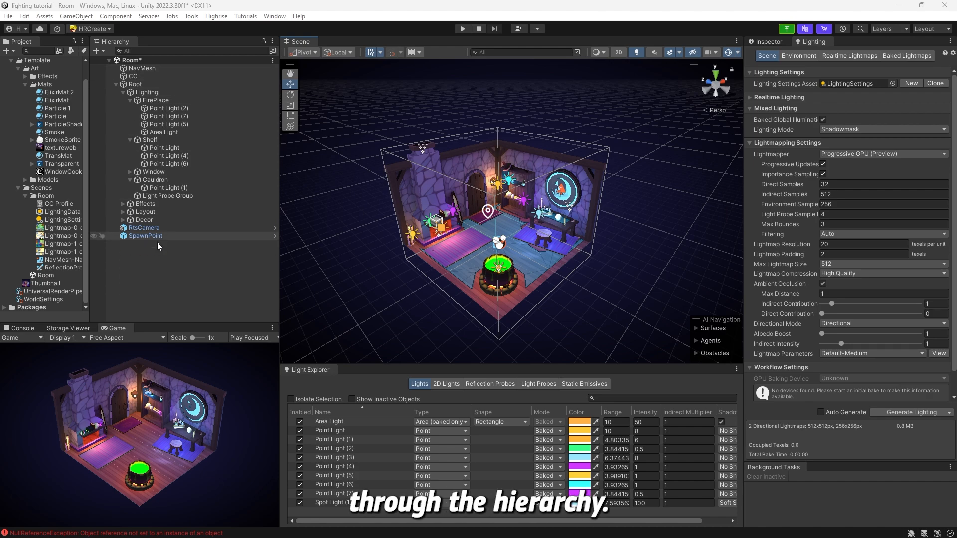
- Add a directional light at the root level of the Room scene
{"action": "right_click", "coordinate": [166, 268]}
{"action": "mouse_move", "coordinate": [230, 422]}
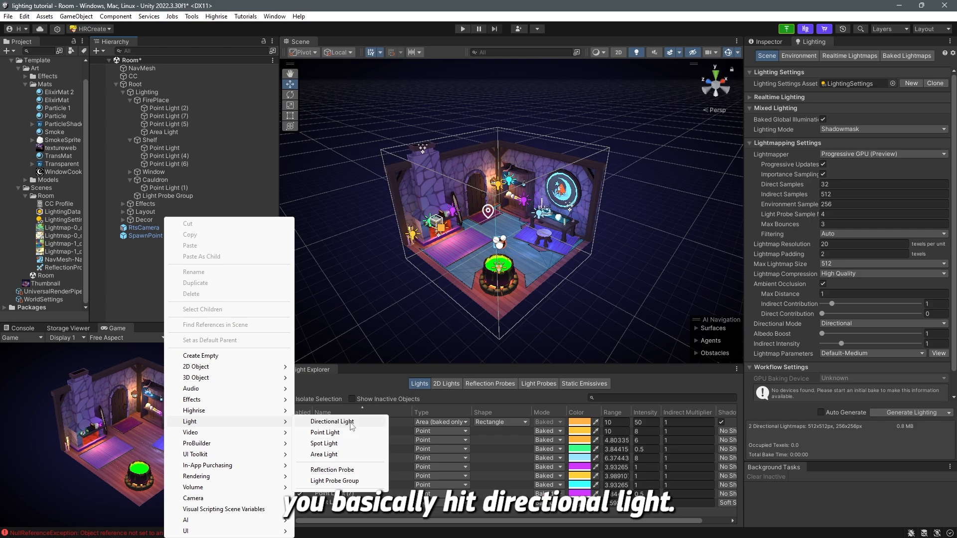
{"action": "left_click", "coordinate": [332, 422]}
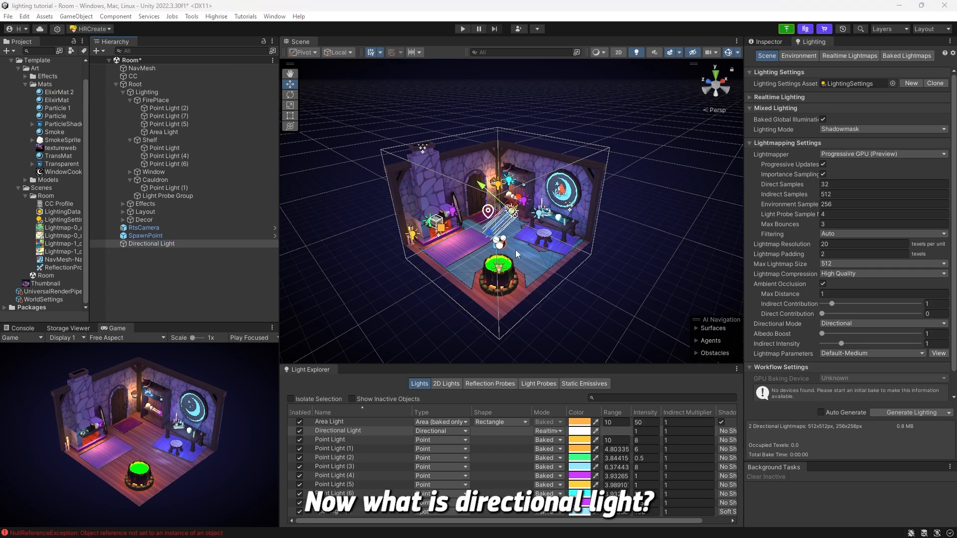
- Move the directional light outside and above the room on the fireplace side, to about X -5.47, Y 9.18, Z 9.47
{"action": "left_click", "coordinate": [184, 243]}
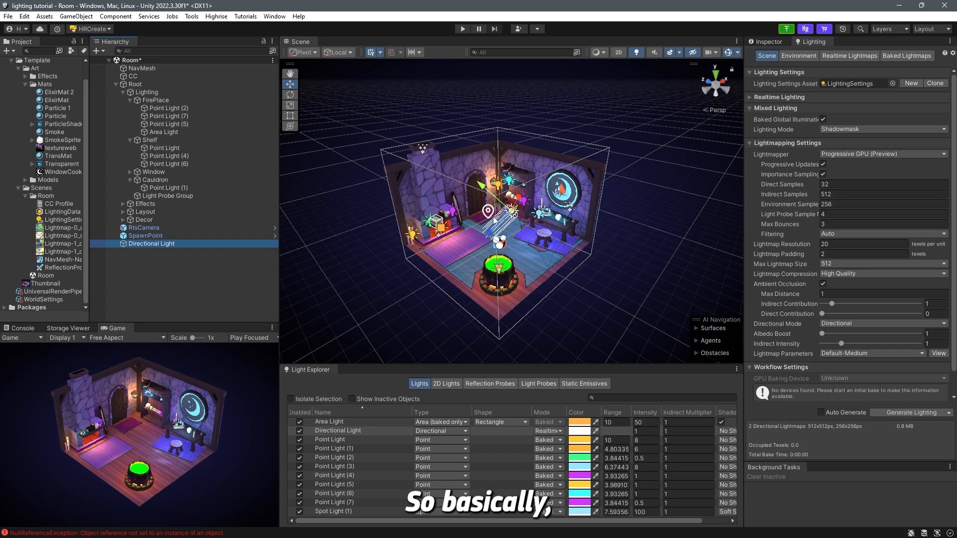
{"action": "left_click_drag", "start_coordinate": [515, 212], "coordinate": [517, 191], "text": "alt"}
{"action": "scroll", "coordinate": [518, 192], "scroll_direction": "up", "scroll_amount": 5}
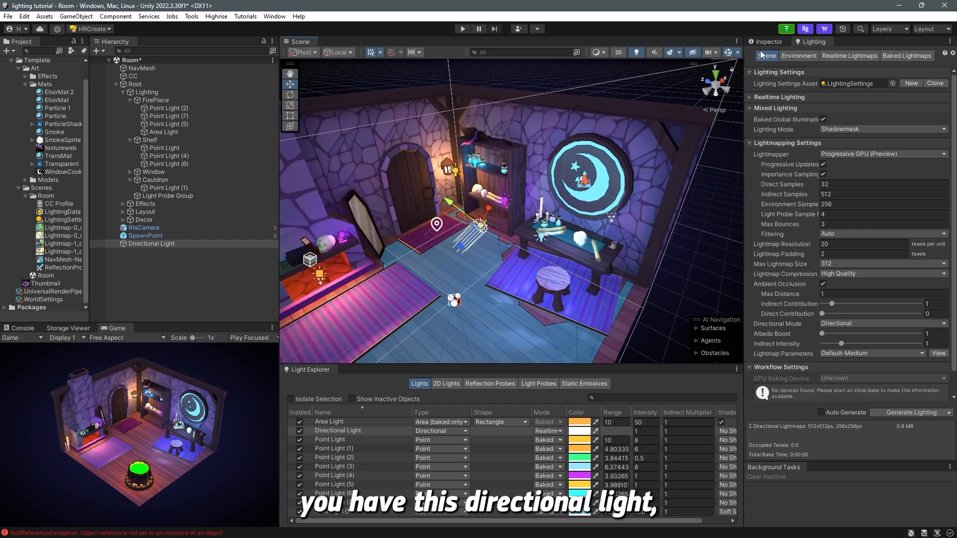
{"action": "left_click", "coordinate": [768, 43]}
{"action": "left_click", "coordinate": [950, 95]}
{"action": "key", "text": "s"}
{"action": "right_click_drag", "start_coordinate": [533, 204], "coordinate": [520, 203]}
{"action": "left_click_drag", "start_coordinate": [476, 230], "coordinate": [337, 85]}
- Rotate the directional light to about X -229.1 and Z -67.279 so that it points down towards the room
{"action": "right_click_drag", "start_coordinate": [532, 195], "coordinate": [530, 169]}
{"action": "key", "text": "w"}
{"action": "right_click_drag", "start_coordinate": [461, 175], "coordinate": [462, 200]}
{"action": "right_click_drag", "start_coordinate": [389, 180], "coordinate": [435, 215]}
{"action": "key", "text": "a"}
{"action": "right_click_drag", "start_coordinate": [408, 258], "coordinate": [439, 253]}
{"action": "key", "text": "s"}
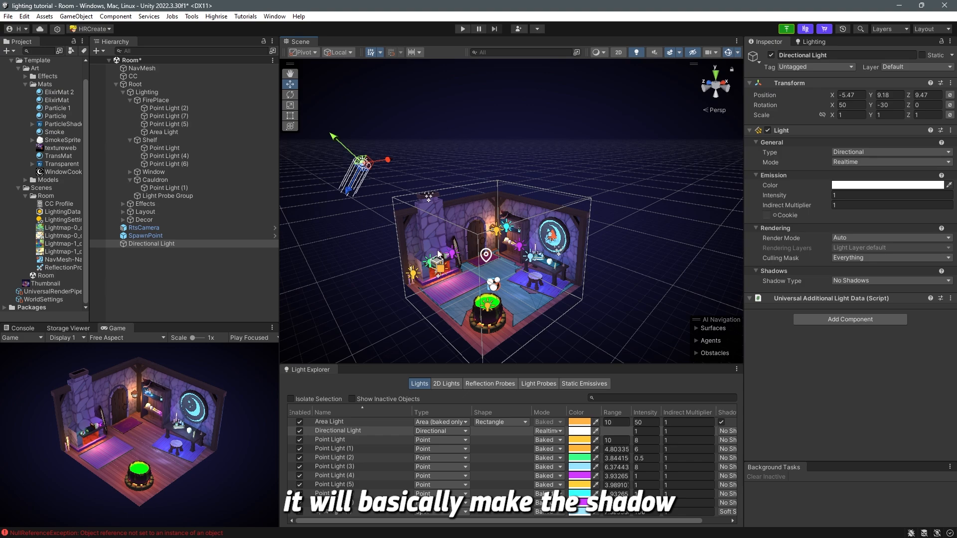
{"action": "scroll", "coordinate": [439, 253], "scroll_direction": "up", "scroll_amount": 2}
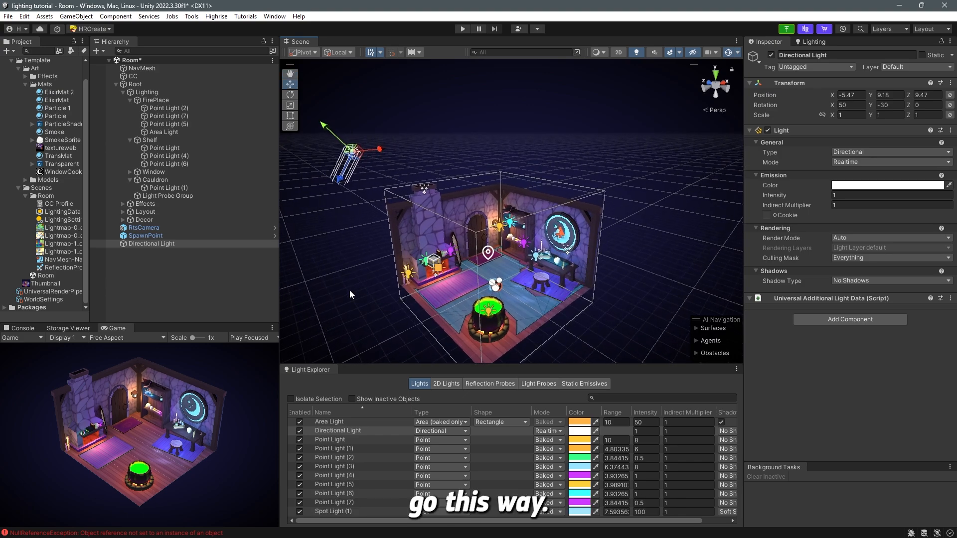
{"action": "key", "text": "e"}
{"action": "left_click_drag", "start_coordinate": [368, 178], "coordinate": [277, 154]}
{"action": "left_click_drag", "start_coordinate": [832, 105], "coordinate": [529, 201]}
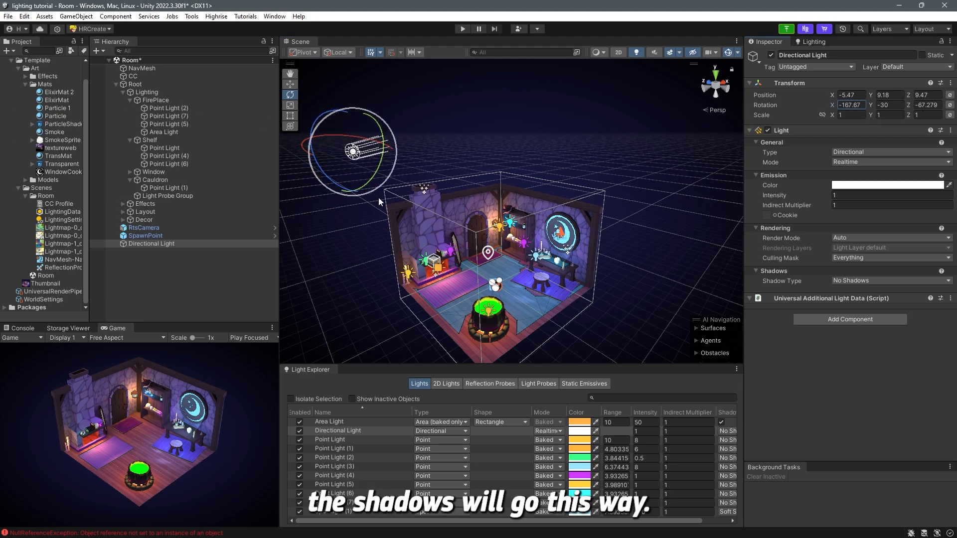
{"action": "left_click_drag", "start_coordinate": [832, 105], "coordinate": [680, 132]}
- Try Soft Shadows and Hard Shadows as the directional light's shadow type, and settle on Soft Shadows
{"action": "right_click_drag", "start_coordinate": [520, 207], "coordinate": [486, 207]}
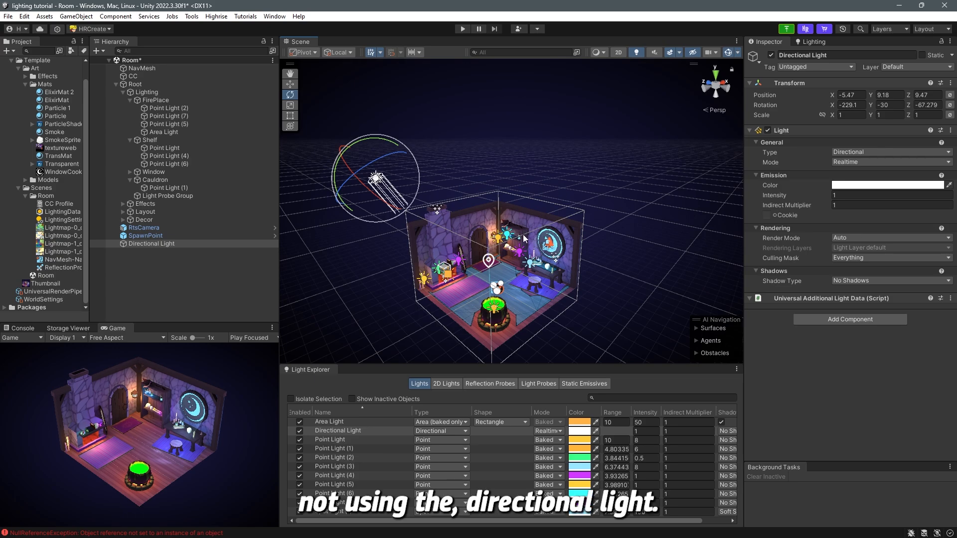
{"action": "right_click_drag", "start_coordinate": [567, 238], "coordinate": [572, 234]}
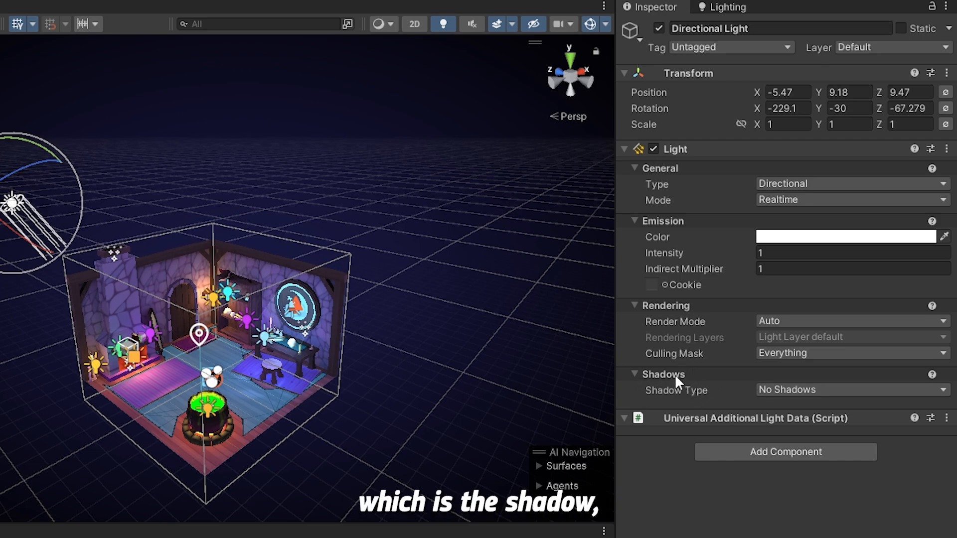
{"action": "left_click", "coordinate": [788, 395]}
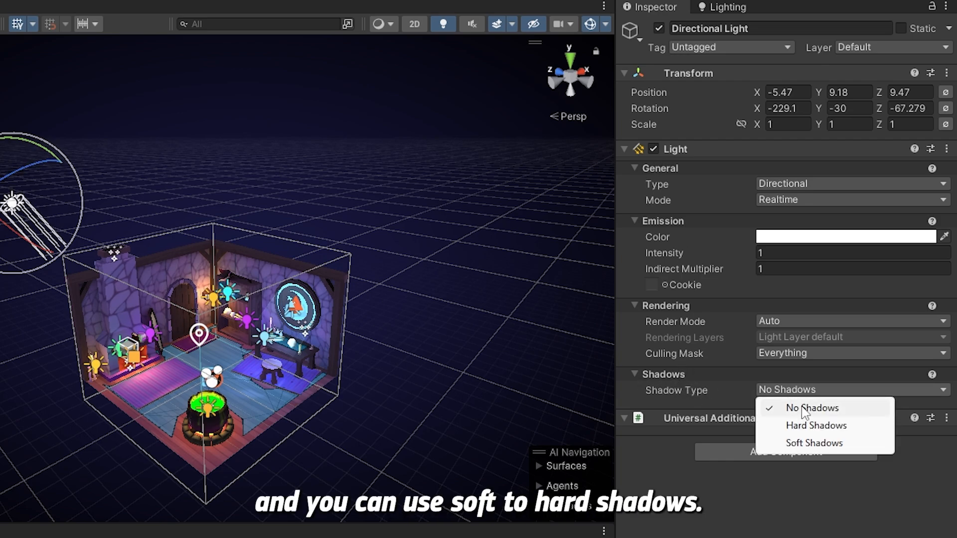
{"action": "left_click", "coordinate": [821, 444]}
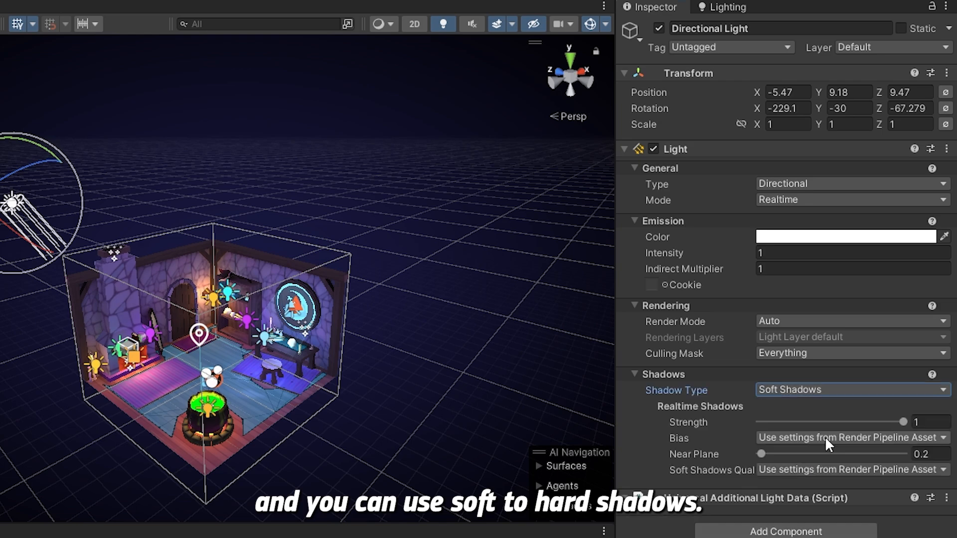
{"action": "left_click", "coordinate": [854, 394]}
{"action": "left_click", "coordinate": [845, 427]}
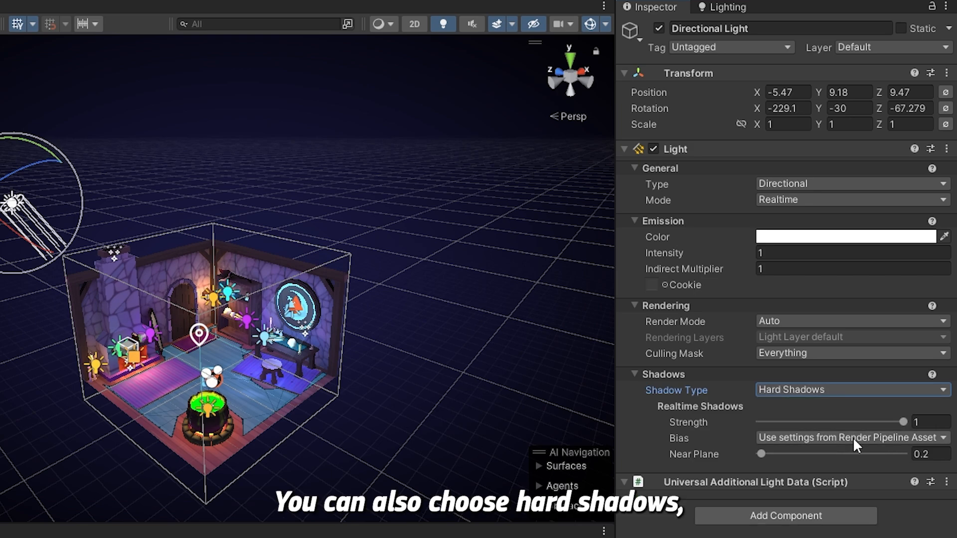
{"action": "left_click", "coordinate": [862, 393]}
{"action": "left_click", "coordinate": [846, 443]}
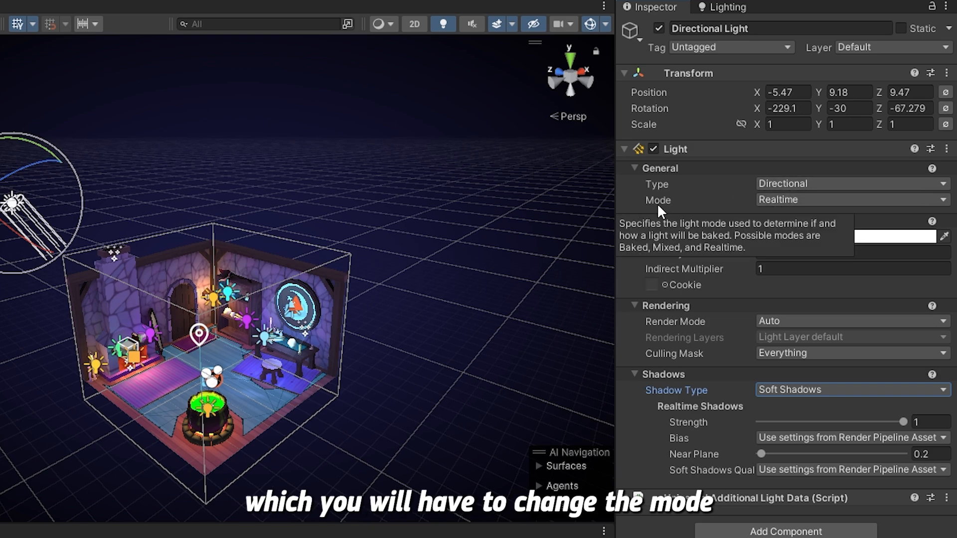
- Set the directional light's mode to Baked and its colour to a muted pale yellow
{"action": "left_click", "coordinate": [800, 202]}
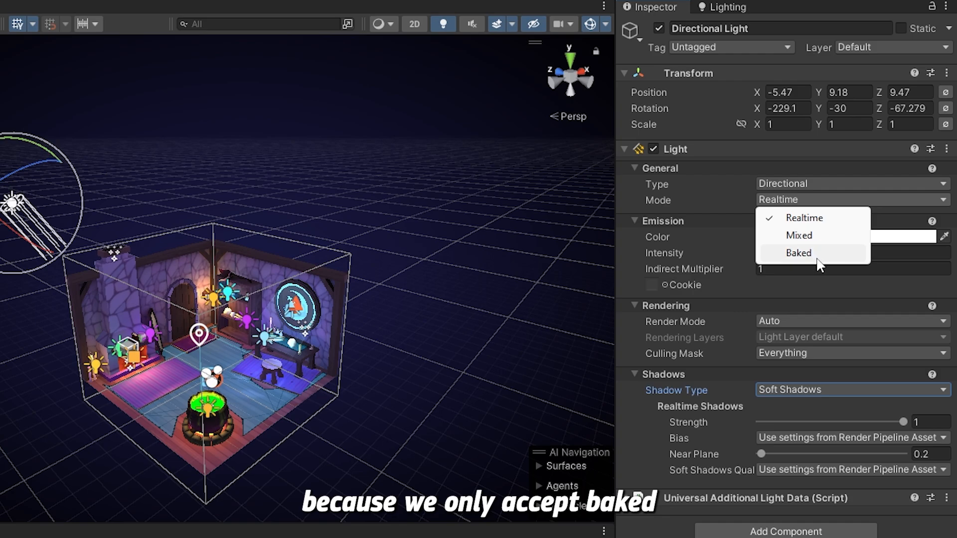
{"action": "left_click", "coordinate": [823, 259]}
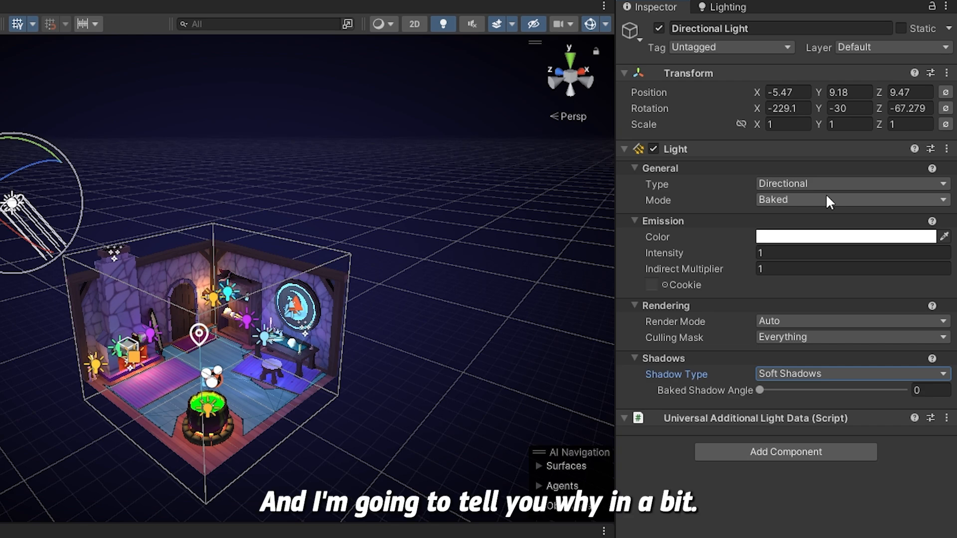
{"action": "left_click", "coordinate": [759, 238]}
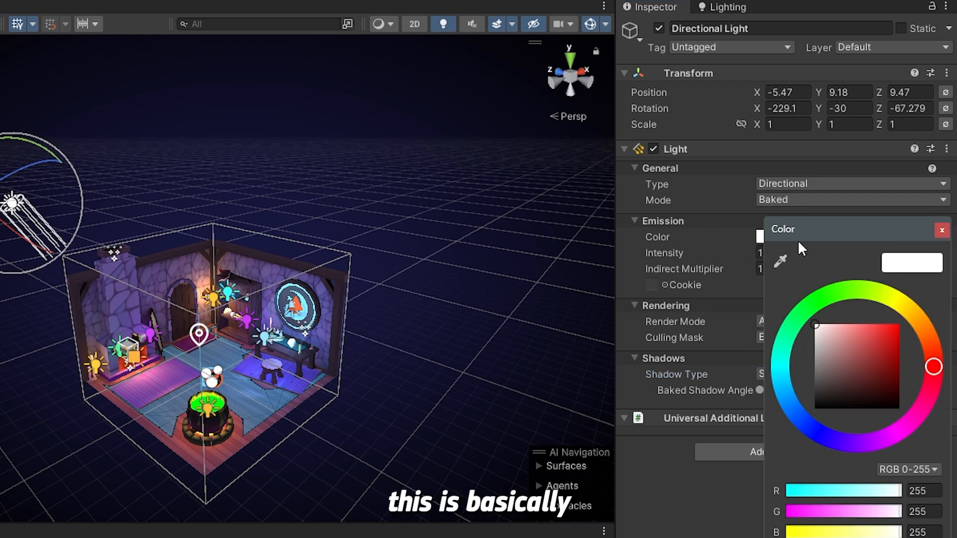
{"action": "left_click_drag", "start_coordinate": [861, 235], "coordinate": [552, 265]}
{"action": "mouse_move", "coordinate": [552, 387]}
{"action": "left_mouse_down"}
{"action": "mouse_move", "coordinate": [538, 359]}
{"action": "mouse_move", "coordinate": [550, 399]}
{"action": "mouse_move", "coordinate": [457, 326]}
{"action": "mouse_move", "coordinate": [494, 397]}
{"action": "mouse_move", "coordinate": [534, 388]}
{"action": "left_mouse_up"}
{"action": "left_click", "coordinate": [597, 341]}
{"action": "left_click", "coordinate": [517, 374]}
{"action": "left_click", "coordinate": [634, 265]}
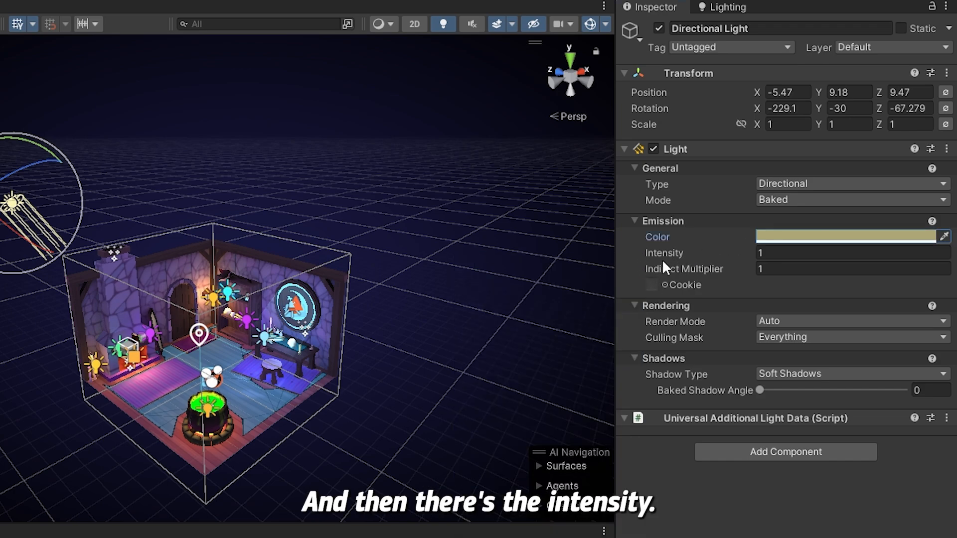
- Try an intensity of 0.8 on the directional light, set it to 1, and select the light's entry in the Light Explorer
{"action": "left_click", "coordinate": [813, 254]}
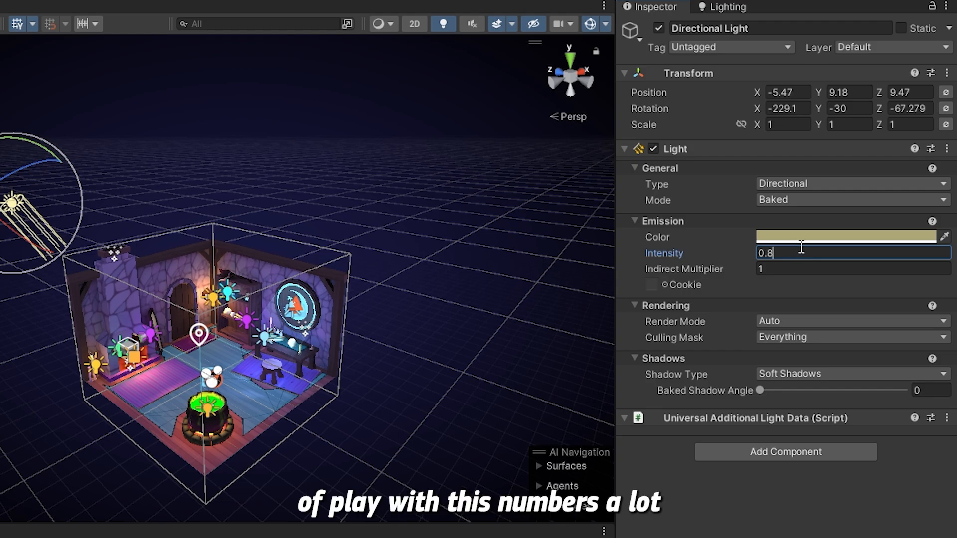
{"action": "type", "text": "1"}
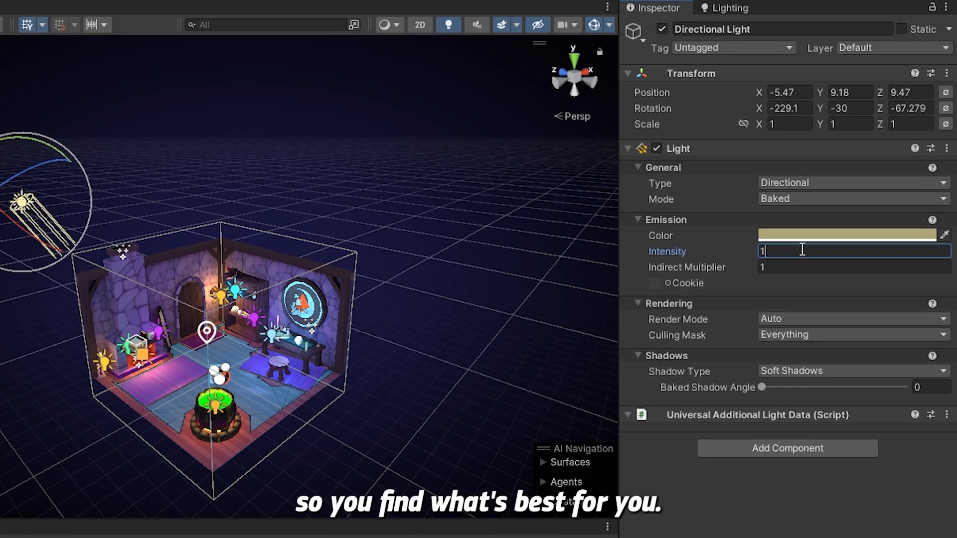
{"action": "left_click", "coordinate": [706, 531]}
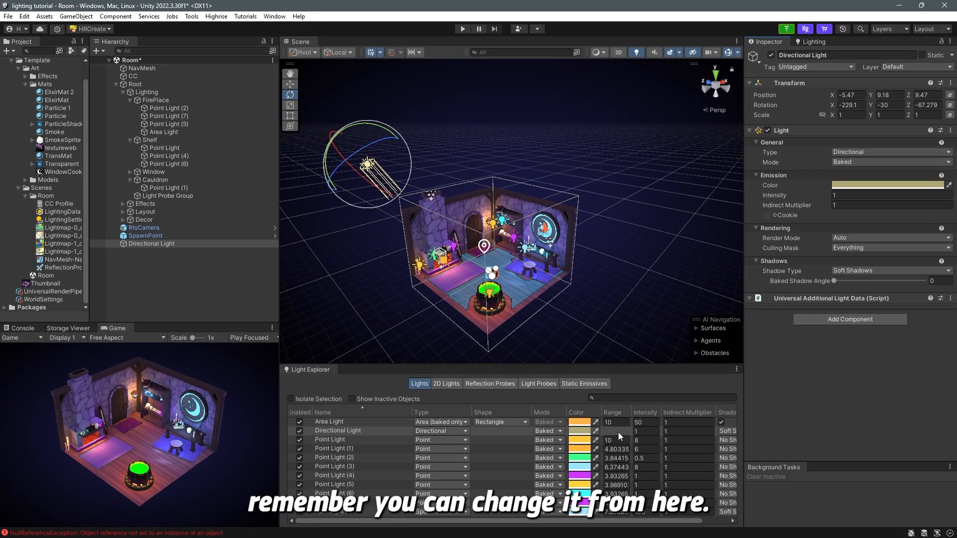
{"action": "left_click", "coordinate": [322, 431]}
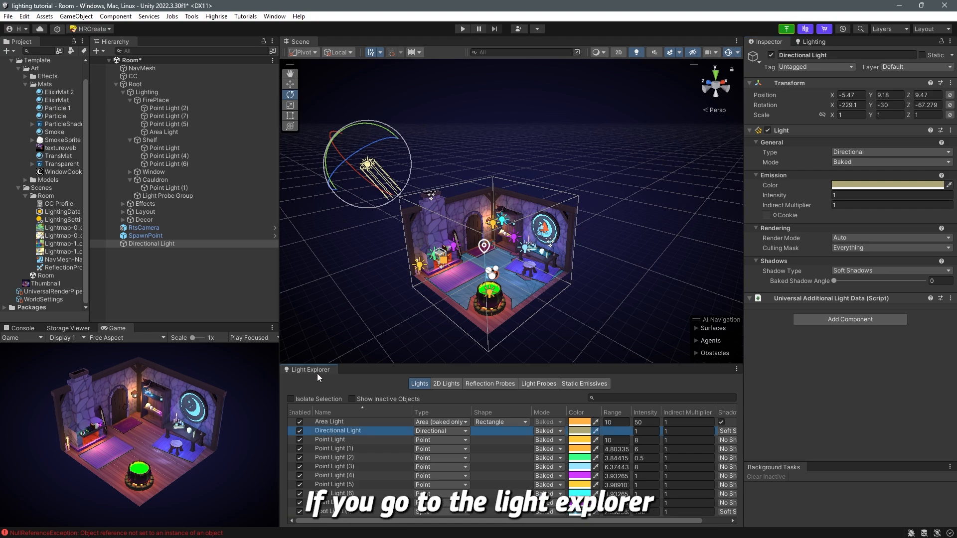
{"action": "left_click", "coordinate": [650, 433]}
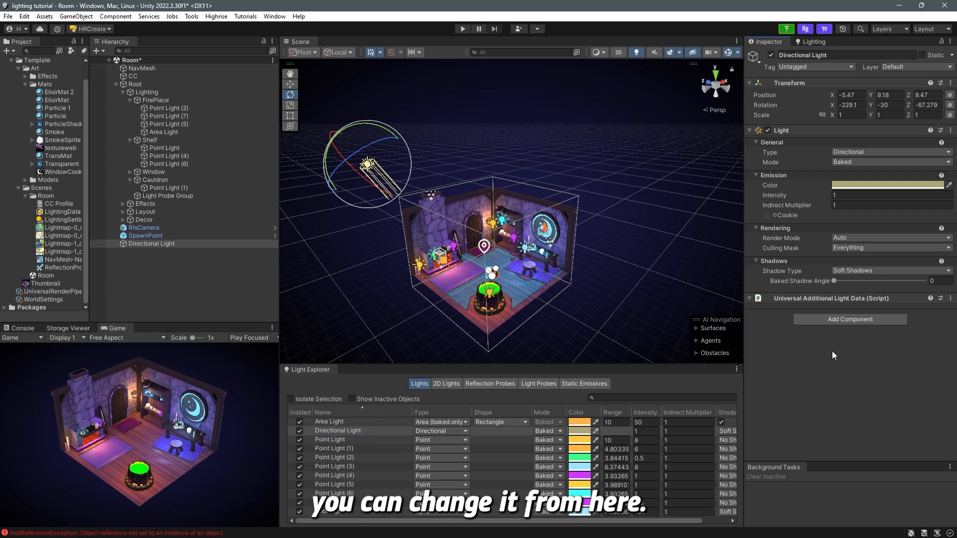
- Delete the directional light from the Room scene
{"action": "right_click_drag", "start_coordinate": [433, 202], "coordinate": [437, 204]}
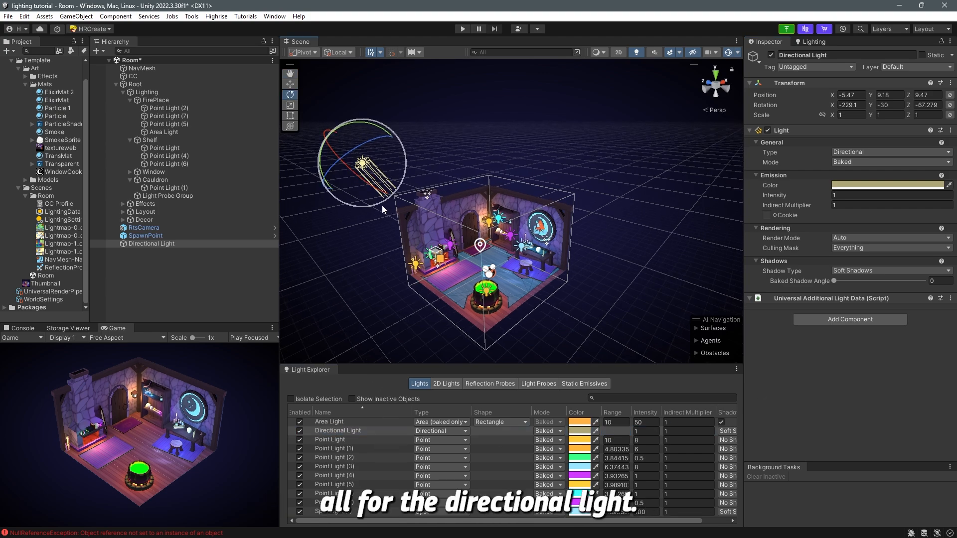
{"action": "left_click", "coordinate": [161, 244]}
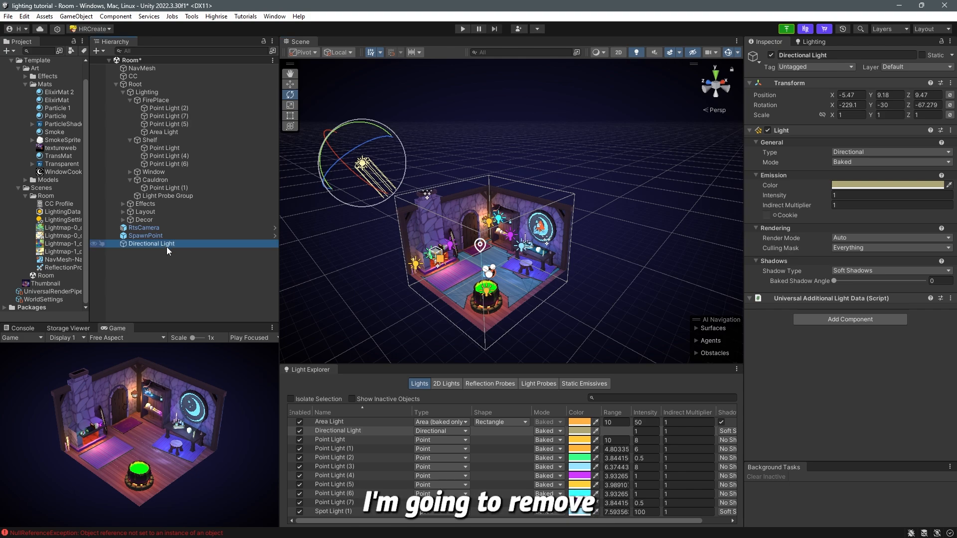
{"action": "key", "text": "Delete"}
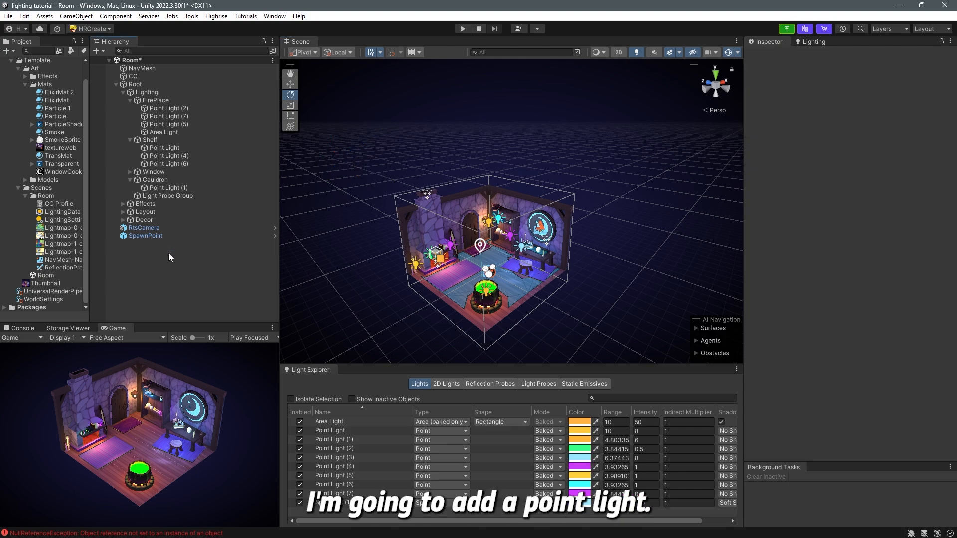
- Add a point light at the root level of the Room scene
{"action": "right_click", "coordinate": [160, 256]}
{"action": "mouse_move", "coordinate": [200, 443]}
{"action": "mouse_move", "coordinate": [184, 421]}
{"action": "left_click", "coordinate": [321, 432]}
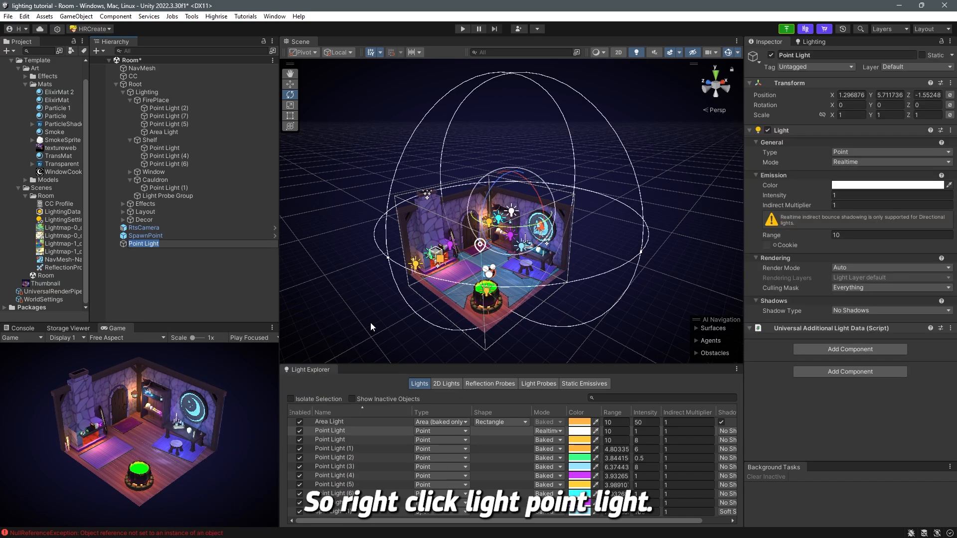
- Move the new point light straight up above the room, to about Y 18.71
{"action": "scroll", "coordinate": [543, 257], "scroll_direction": "up", "scroll_amount": 6}
{"action": "scroll", "coordinate": [543, 257], "scroll_direction": "down", "scroll_amount": 5}
{"action": "middle_click_drag", "start_coordinate": [543, 256], "coordinate": [542, 267]}
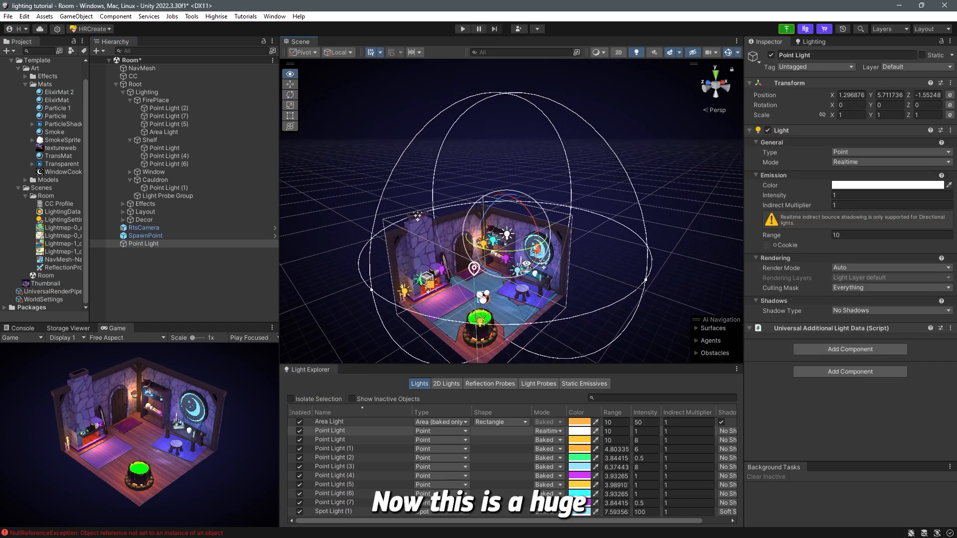
{"action": "key", "text": "w"}
{"action": "scroll", "coordinate": [543, 268], "scroll_direction": "down", "scroll_amount": 3}
{"action": "left_click_drag", "start_coordinate": [509, 192], "coordinate": [518, 81]}
{"action": "mouse_move", "coordinate": [553, 195]}
{"action": "right_mouse_down"}
{"action": "mouse_move", "coordinate": [554, 130]}
{"action": "mouse_move", "coordinate": [566, 200]}
{"action": "right_mouse_up"}
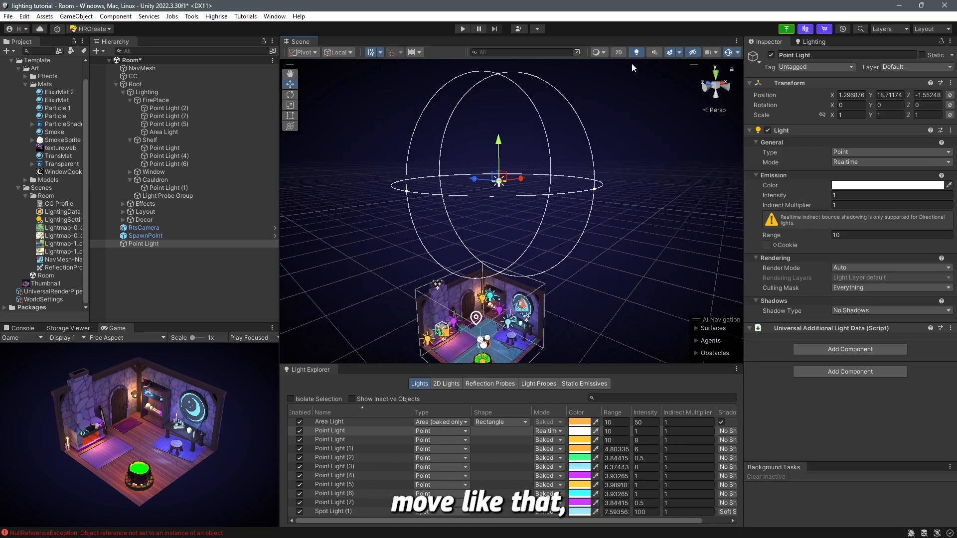
- Try hiding all Scene view gizmos, try hiding only the Light gizmo, restore both, and reselect the new point light
{"action": "left_click", "coordinate": [731, 53]}
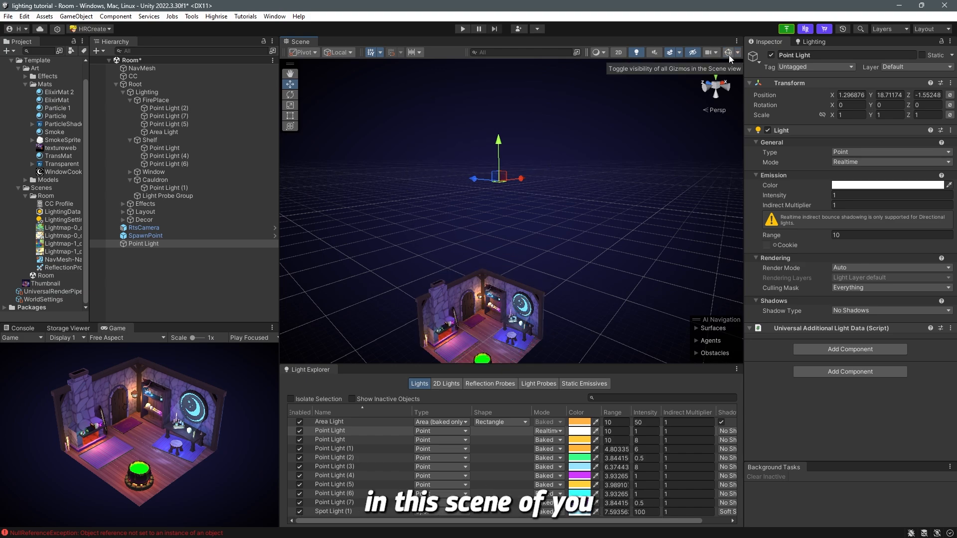
{"action": "left_click", "coordinate": [729, 55]}
{"action": "left_click", "coordinate": [738, 52]}
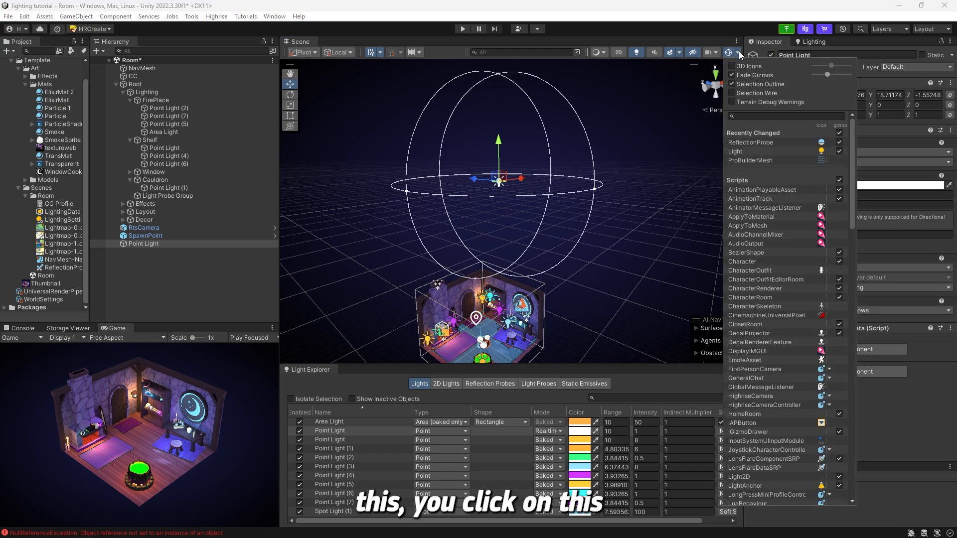
{"action": "left_click", "coordinate": [840, 151]}
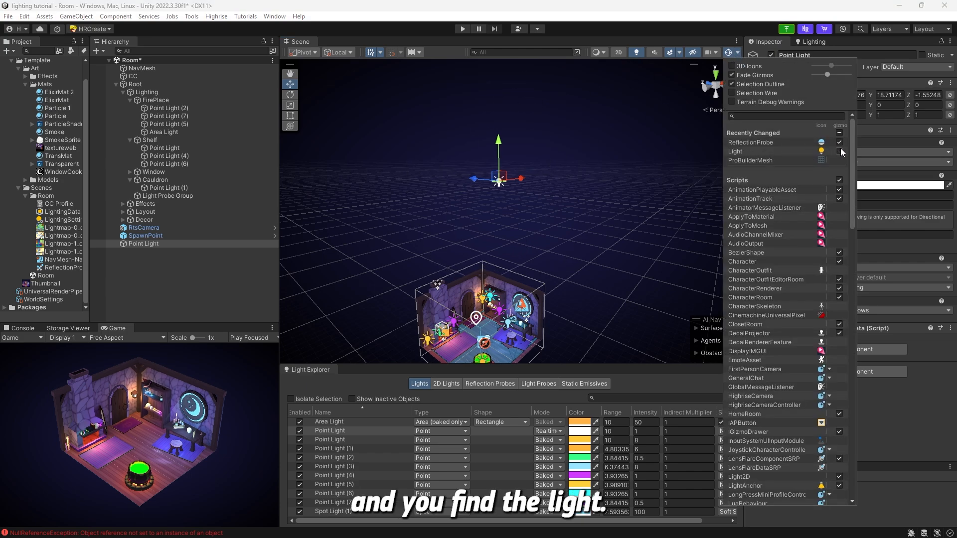
{"action": "left_click", "coordinate": [839, 151]}
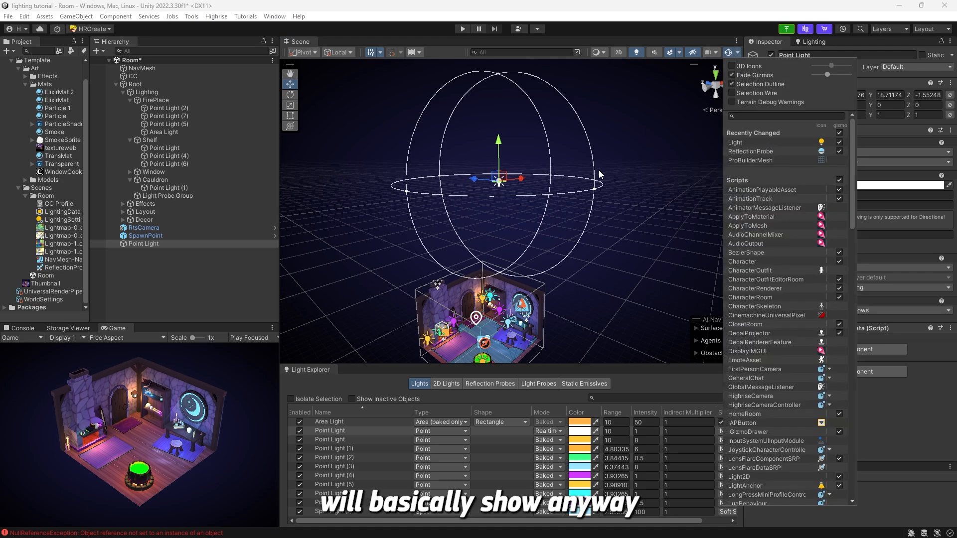
{"action": "left_click", "coordinate": [632, 172]}
{"action": "left_click", "coordinate": [632, 171]}
{"action": "left_click", "coordinate": [157, 244]}
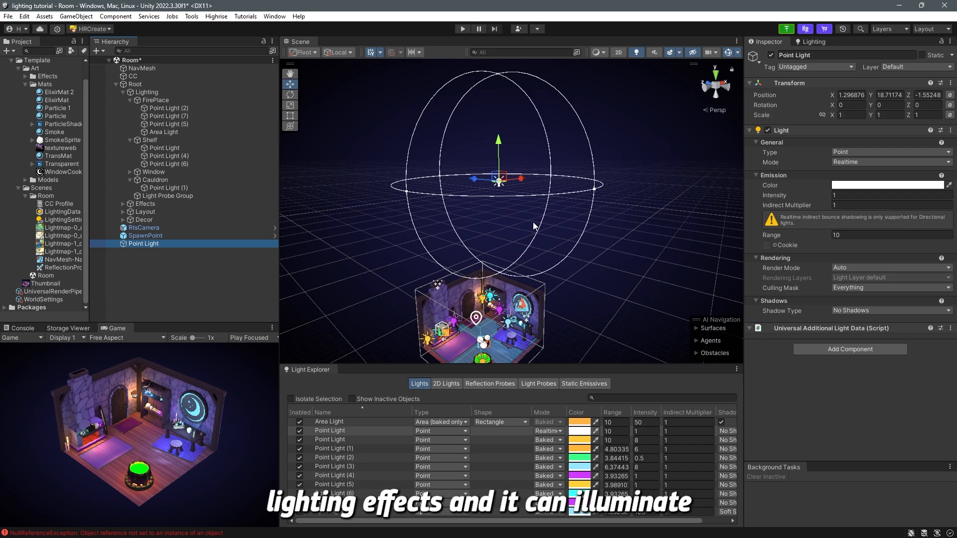
- Examine the existing point lights inside the room, including the colour and intensity of Point Light (4) on the shelf
{"action": "right_click_drag", "start_coordinate": [579, 231], "coordinate": [564, 269]}
{"action": "key", "text": "w"}
{"action": "scroll", "coordinate": [499, 201], "scroll_direction": "down", "scroll_amount": 3}
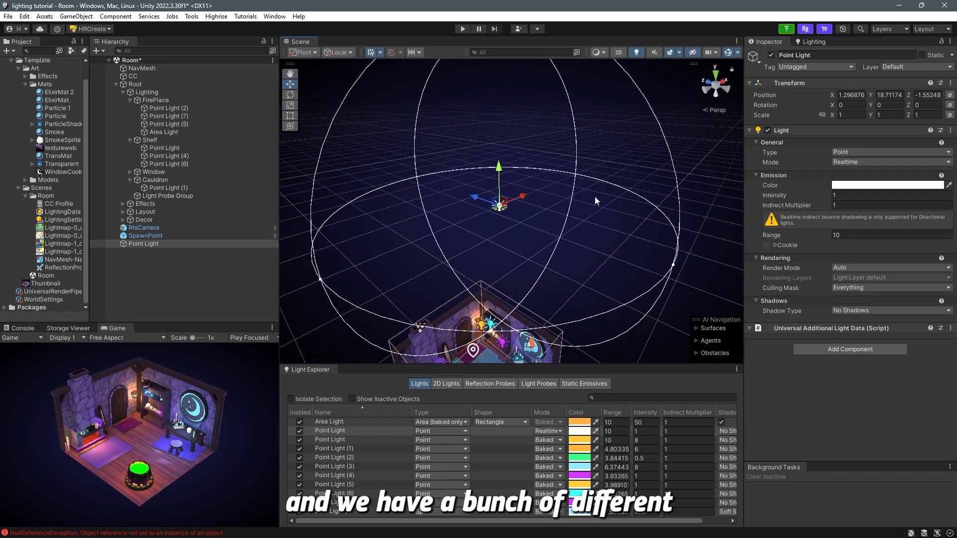
{"action": "scroll", "coordinate": [524, 226], "scroll_direction": "down", "scroll_amount": 4}
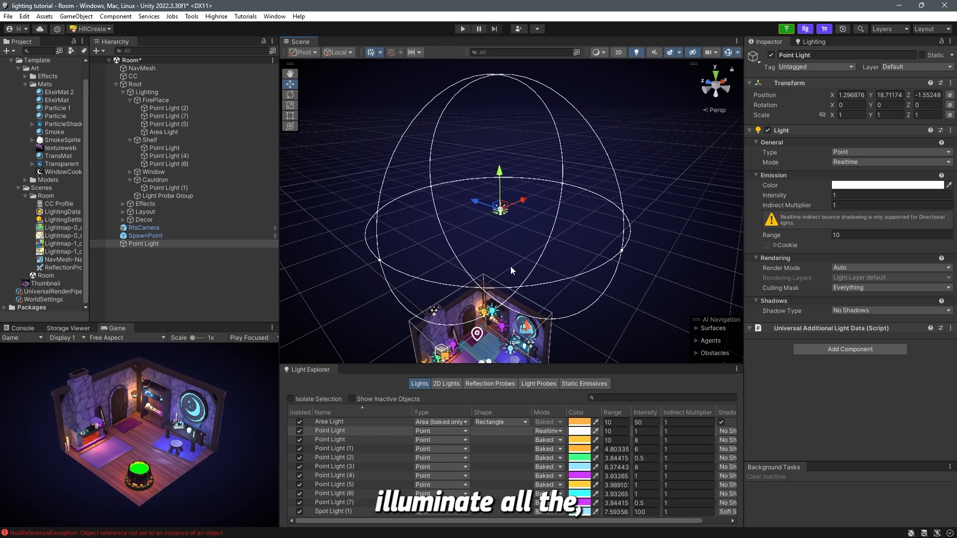
{"action": "right_click_drag", "start_coordinate": [615, 248], "coordinate": [503, 207]}
{"action": "key", "text": "w"}
{"action": "left_click", "coordinate": [493, 217]}
{"action": "key", "text": "s"}
{"action": "key", "text": "w"}
{"action": "key", "text": "s"}
{"action": "key", "text": "w"}
{"action": "key", "text": "s"}
{"action": "left_click", "coordinate": [534, 233]}
{"action": "right_click_drag", "start_coordinate": [426, 145], "coordinate": [461, 296]}
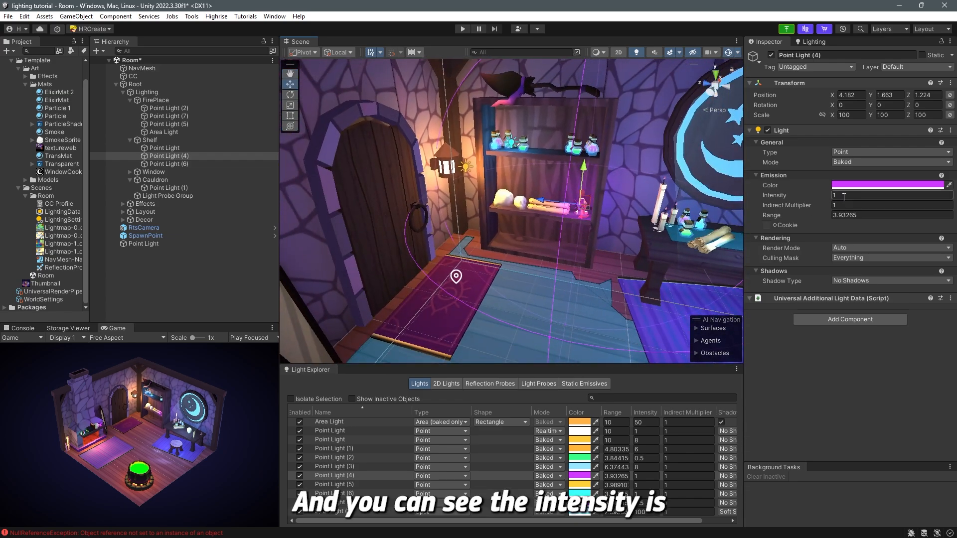
{"action": "right_click_drag", "start_coordinate": [491, 210], "coordinate": [487, 159]}
{"action": "left_click", "coordinate": [490, 184]}
{"action": "key", "text": "f"}
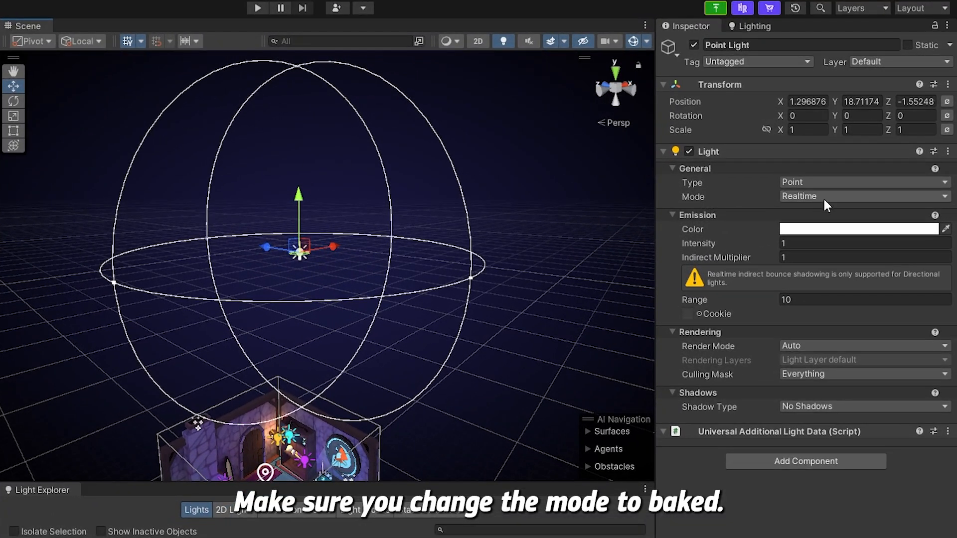
- Set the new point light's mode to Baked and its colour to bright green (44FF00)
{"action": "left_click", "coordinate": [861, 167]}
{"action": "left_click", "coordinate": [817, 243]}
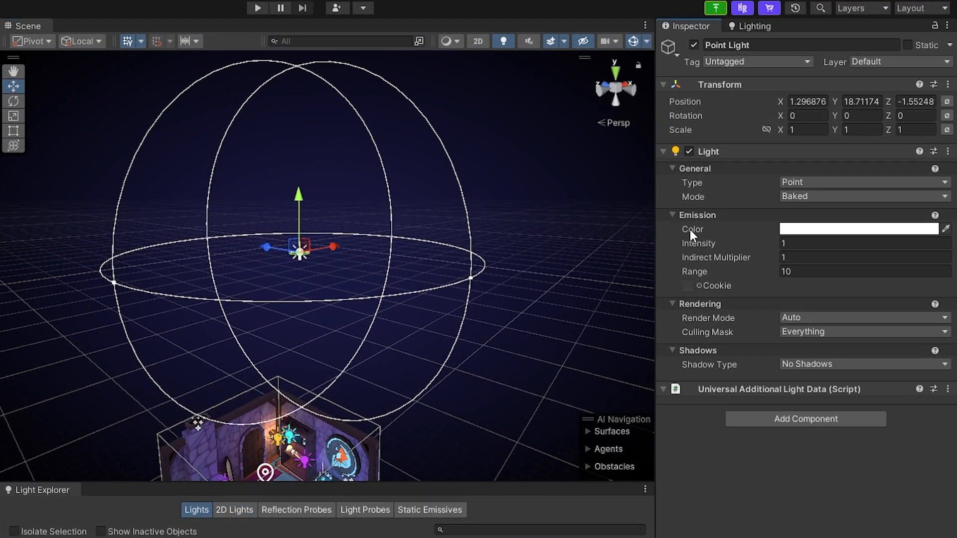
{"action": "left_click", "coordinate": [798, 231]}
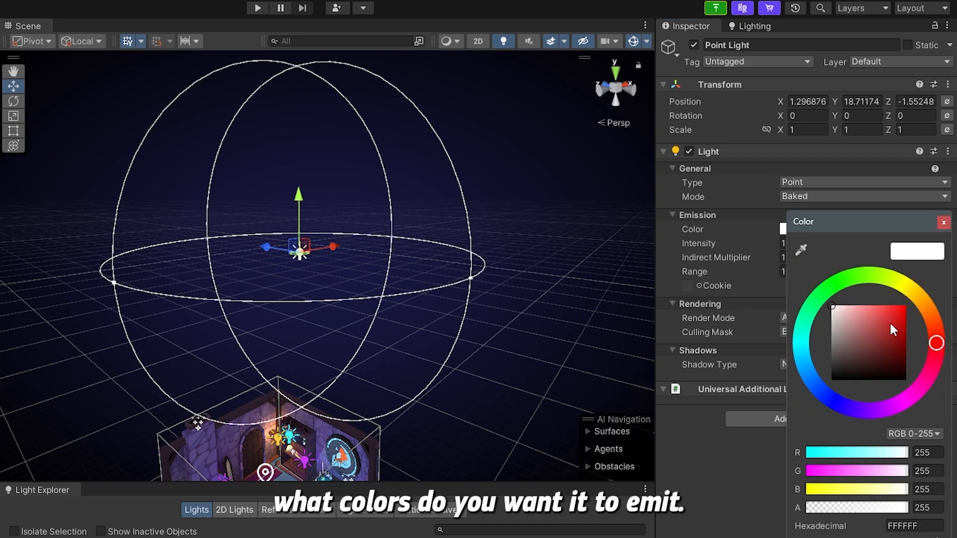
{"action": "left_click", "coordinate": [905, 306]}
{"action": "left_click_drag", "start_coordinate": [920, 307], "coordinate": [862, 282]}
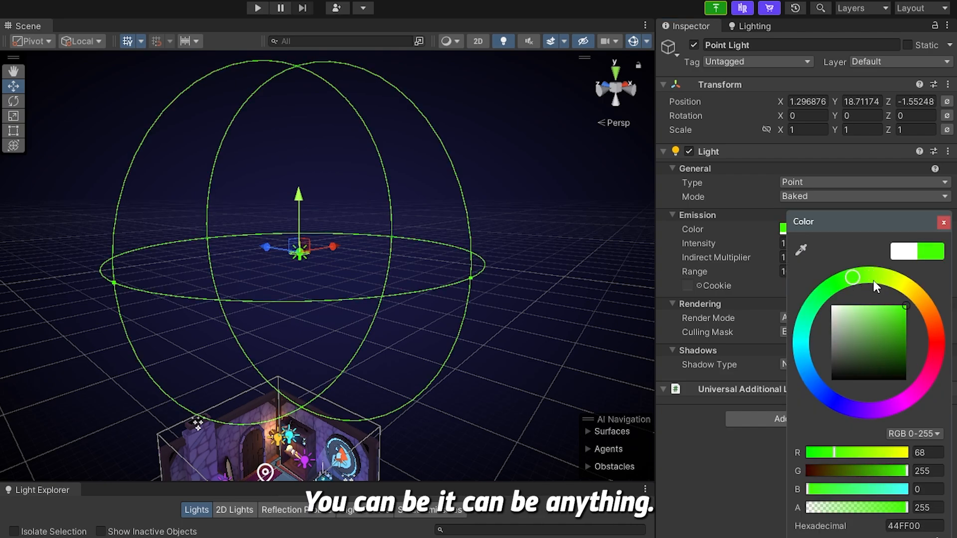
{"action": "left_click", "coordinate": [944, 223]}
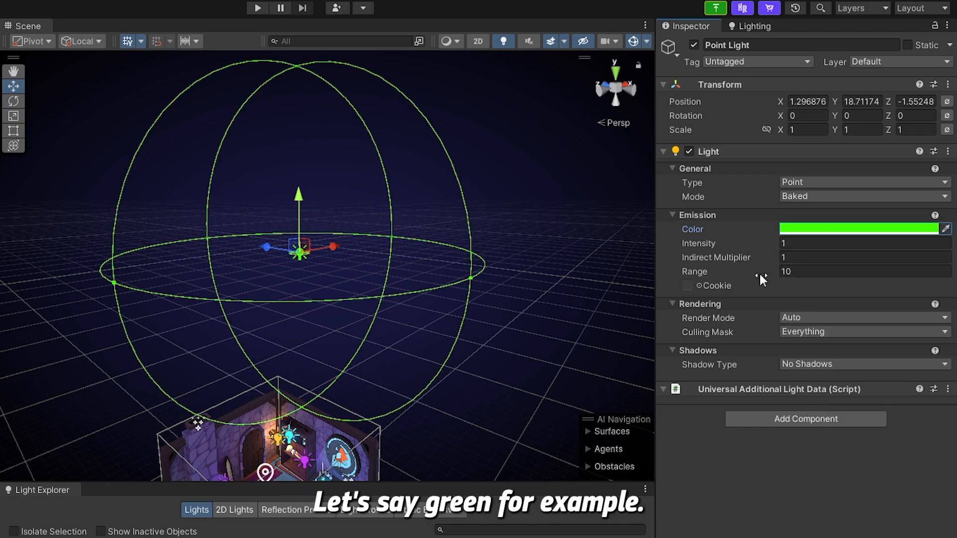
- Try ranges of about 3.77 and 190 on the new point light, and set its range to 10
{"action": "left_click_drag", "start_coordinate": [363, 278], "coordinate": [333, 252], "text": "alt"}
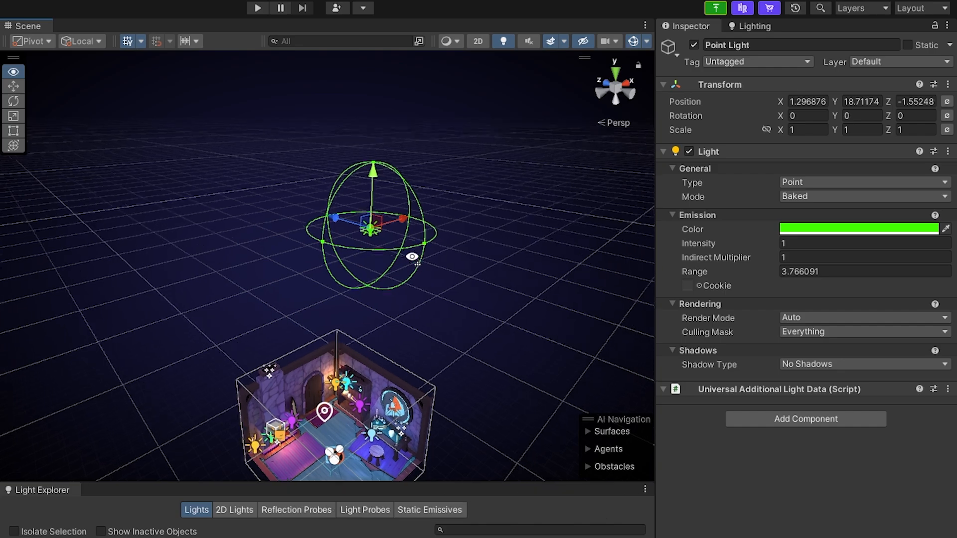
{"action": "left_click_drag", "start_coordinate": [777, 273], "coordinate": [743, 275]}
{"action": "type", "text": "190"}
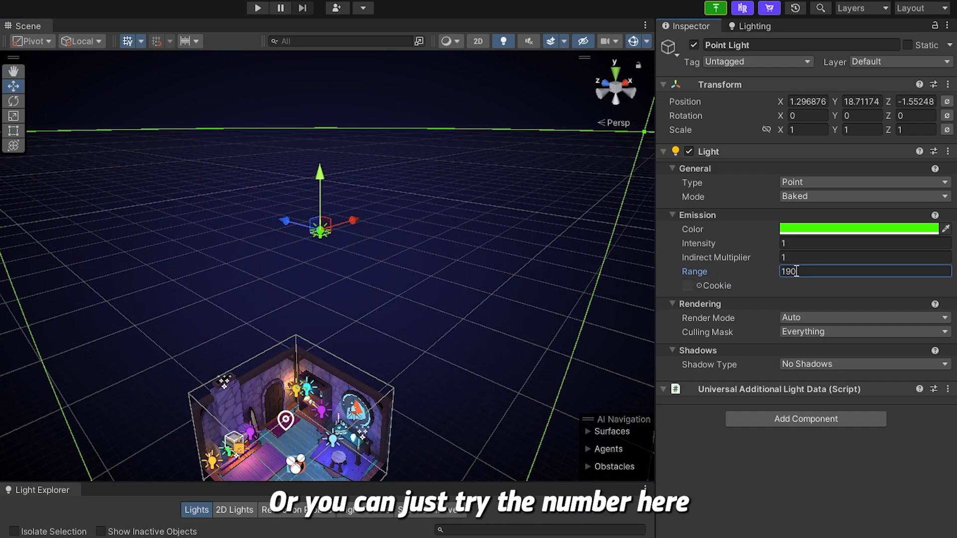
{"action": "key", "text": "Return"}
{"action": "left_click", "coordinate": [805, 271]}
{"action": "type", "text": "10"}
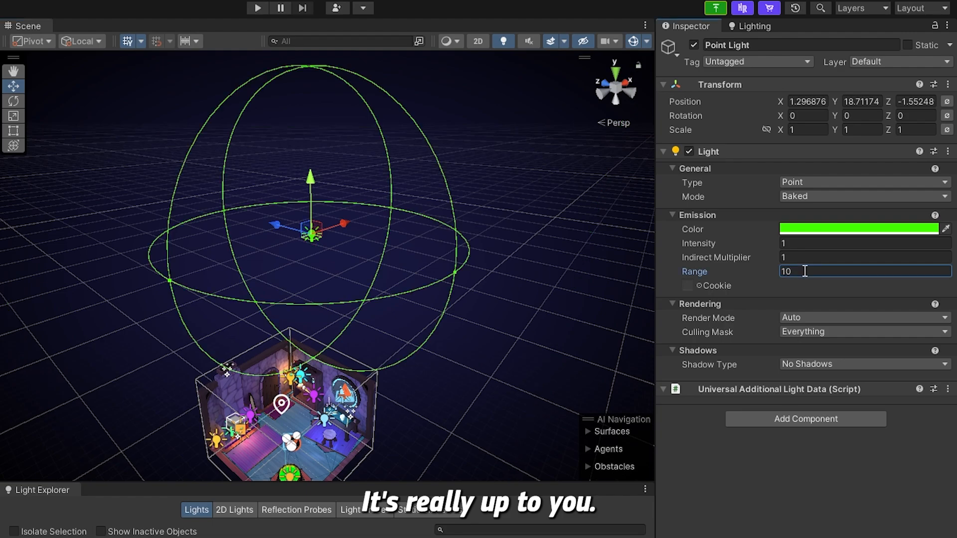
- Shrink the new point light's range to about 4.15
{"action": "key", "text": "w"}
{"action": "right_click_drag", "start_coordinate": [531, 247], "coordinate": [523, 247]}
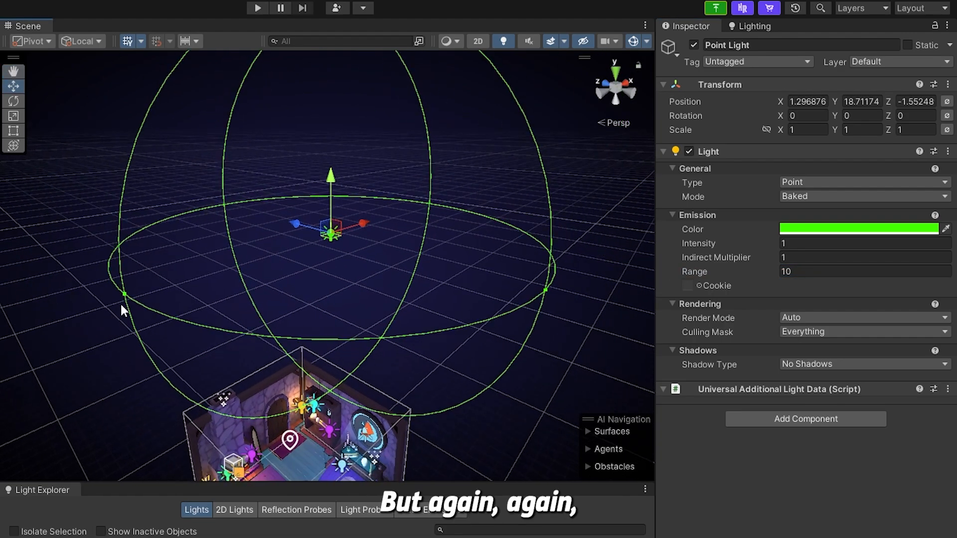
{"action": "left_click_drag", "start_coordinate": [126, 294], "coordinate": [268, 255]}
- Compare the ranges of the green point light at the fireplace and the lantern's point light beside the door
{"action": "right_click_drag", "start_coordinate": [269, 256], "coordinate": [356, 231]}
{"action": "key", "text": "w"}
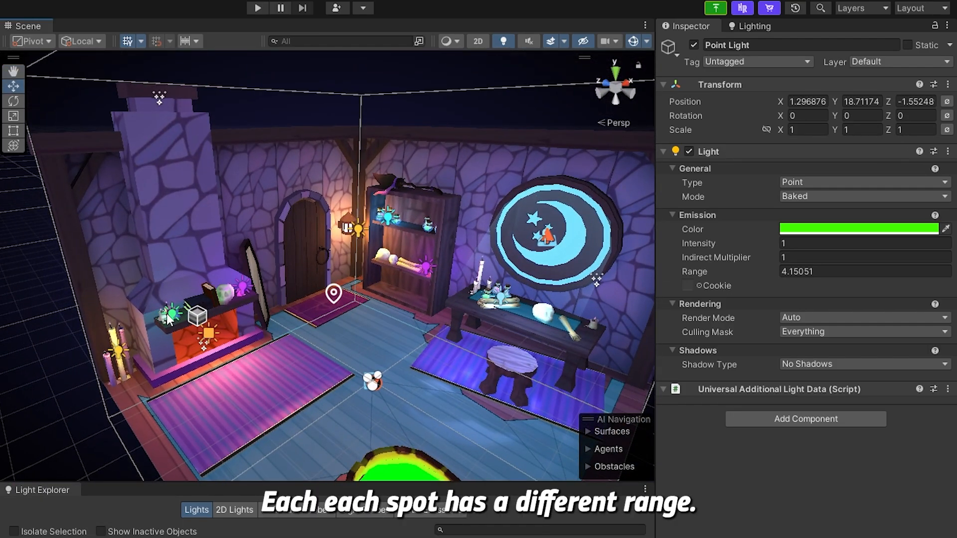
{"action": "left_click", "coordinate": [169, 317]}
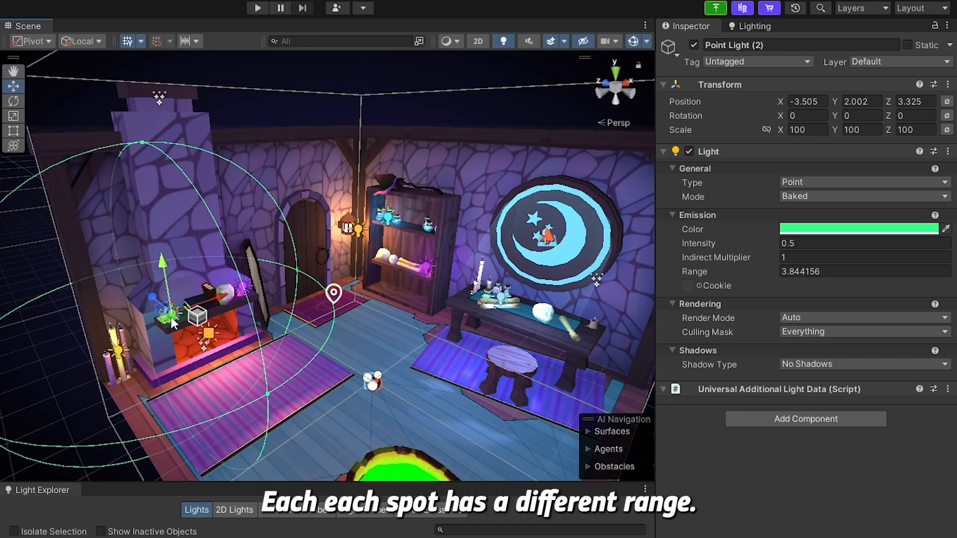
{"action": "left_click", "coordinate": [359, 229], "text": "shift"}
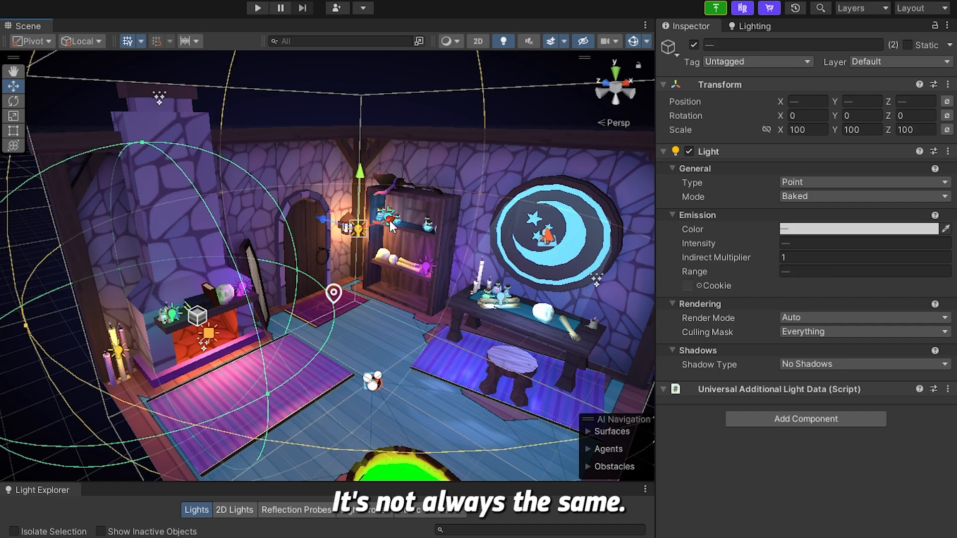
- Examine the range of the cyan point light on the shelf within the whole room
{"action": "key", "text": "f"}
{"action": "left_click", "coordinate": [347, 173]}
{"action": "left_click", "coordinate": [328, 233]}
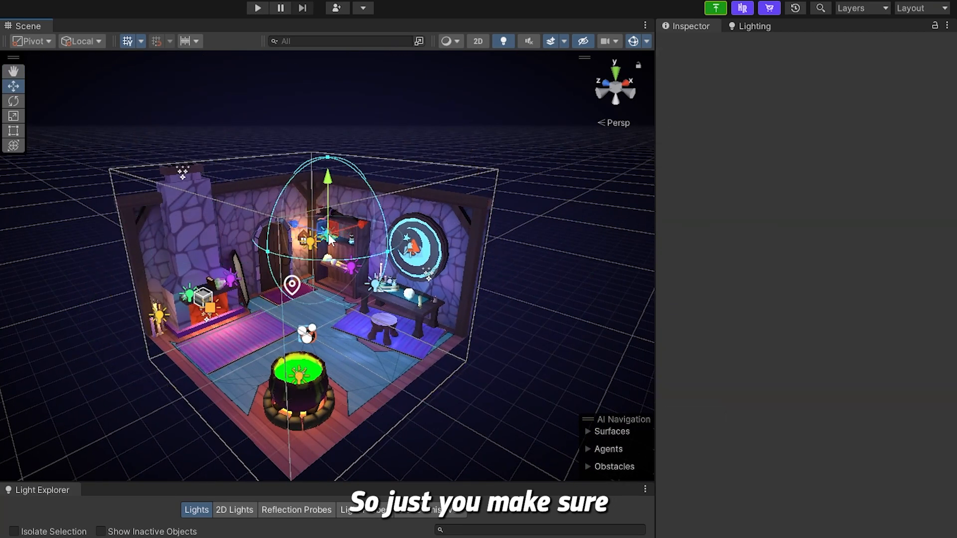
{"action": "left_click_drag", "start_coordinate": [328, 232], "coordinate": [406, 211], "text": "alt"}
{"action": "right_click_drag", "start_coordinate": [406, 212], "coordinate": [416, 202]}
{"action": "key", "text": "s"}
{"action": "left_click", "coordinate": [431, 183]}
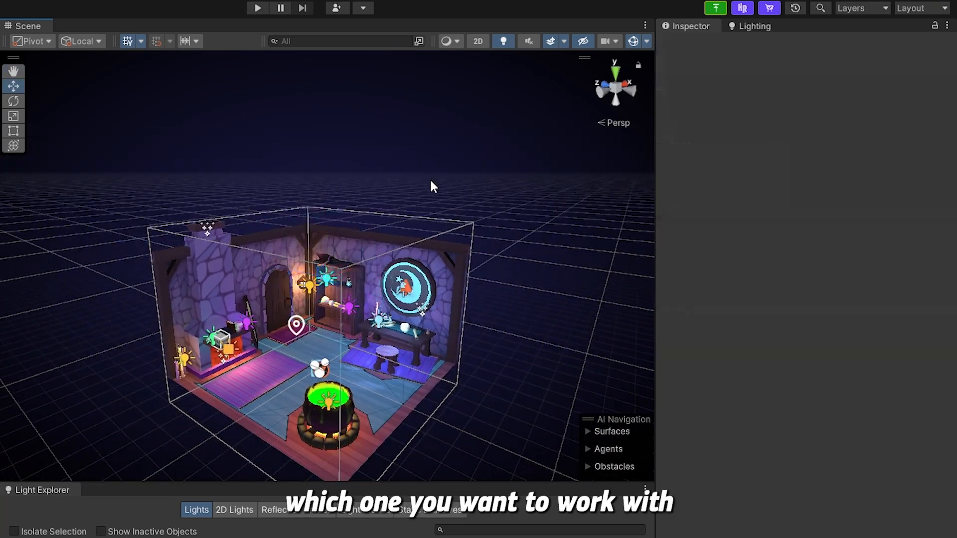
- Examine the range and reach of the orange point light in the cauldron
{"action": "left_click", "coordinate": [327, 406]}
{"action": "left_click", "coordinate": [555, 315]}
{"action": "key", "text": "w"}
{"action": "right_click_drag", "start_coordinate": [444, 324], "coordinate": [533, 391]}
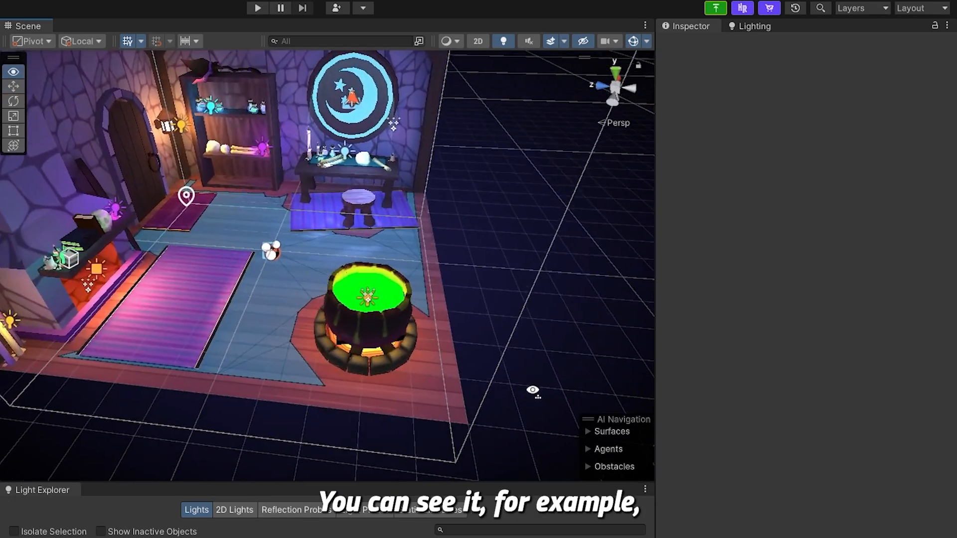
{"action": "left_click", "coordinate": [372, 302]}
{"action": "key", "text": "w"}
{"action": "right_click_drag", "start_coordinate": [499, 224], "coordinate": [598, 187]}
{"action": "left_click", "coordinate": [544, 232]}
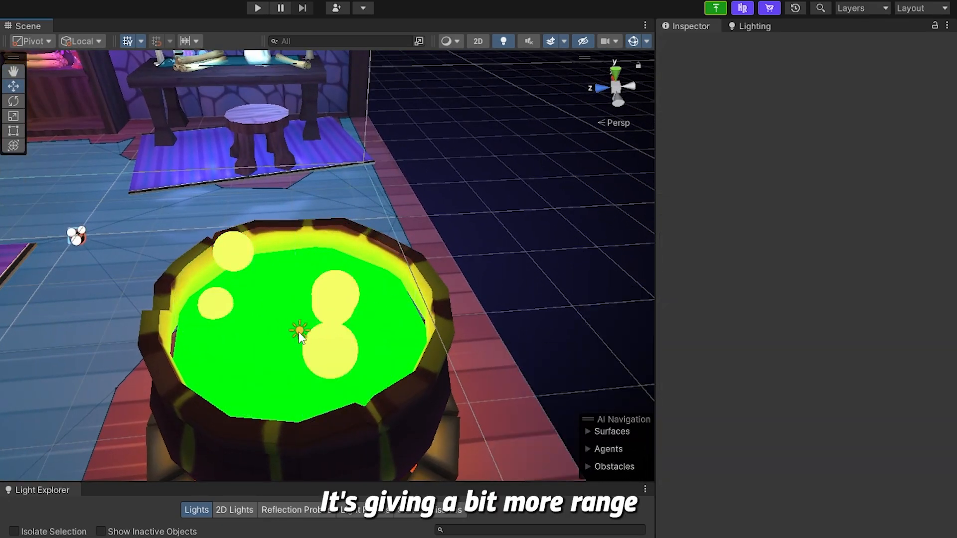
{"action": "left_click", "coordinate": [296, 331]}
{"action": "key", "text": "s"}
{"action": "mouse_move", "coordinate": [357, 323]}
{"action": "right_mouse_down"}
{"action": "mouse_move", "coordinate": [367, 338]}
{"action": "mouse_move", "coordinate": [321, 323]}
{"action": "mouse_move", "coordinate": [350, 325]}
{"action": "right_mouse_up"}
{"action": "key", "text": "w"}
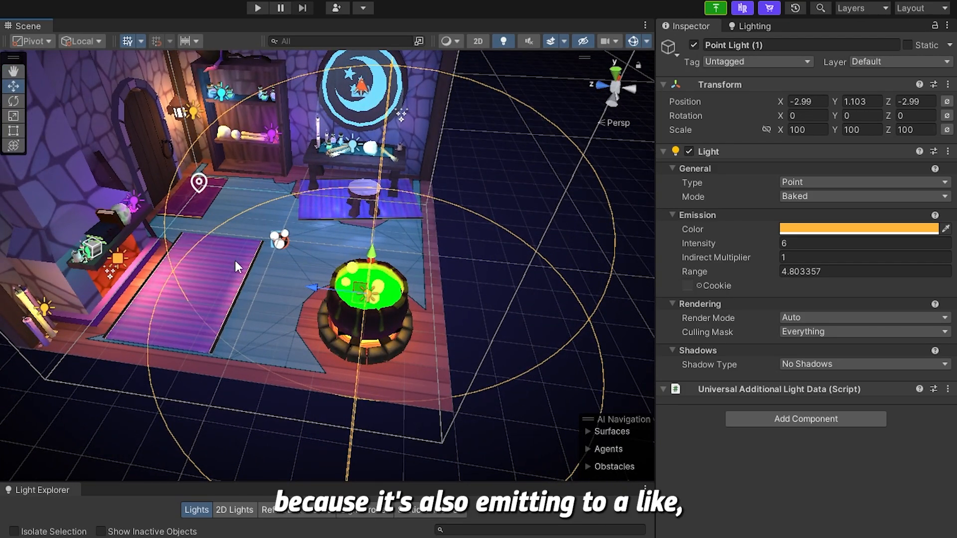
{"action": "right_click_drag", "start_coordinate": [253, 263], "coordinate": [219, 255]}
{"action": "right_click_drag", "start_coordinate": [371, 296], "coordinate": [392, 182]}
- Review the shadow type options of the green point light without changing them
{"action": "left_click", "coordinate": [316, 271]}
{"action": "key", "text": "w"}
{"action": "right_click_drag", "start_coordinate": [321, 273], "coordinate": [428, 325]}
{"action": "key", "text": "s"}
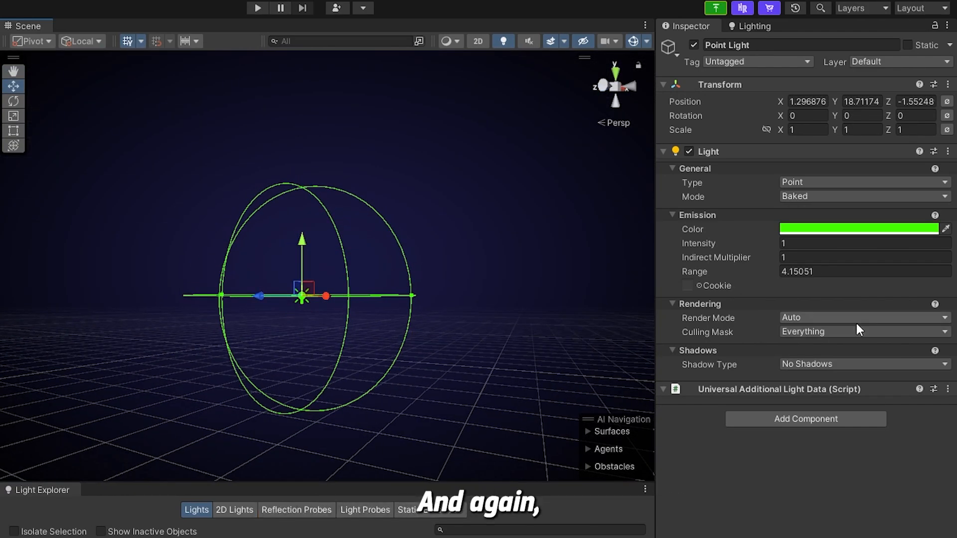
{"action": "left_click", "coordinate": [827, 364]}
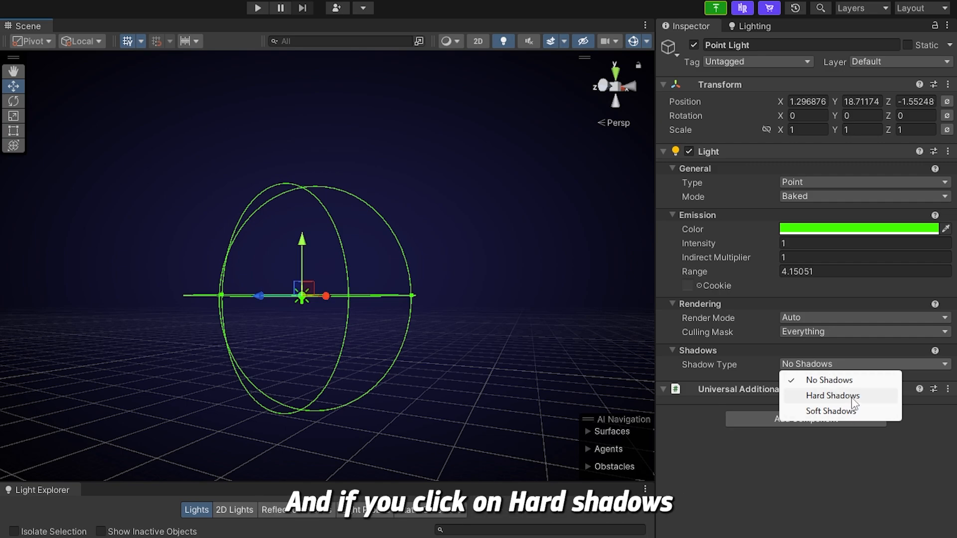
{"action": "left_click", "coordinate": [773, 424]}
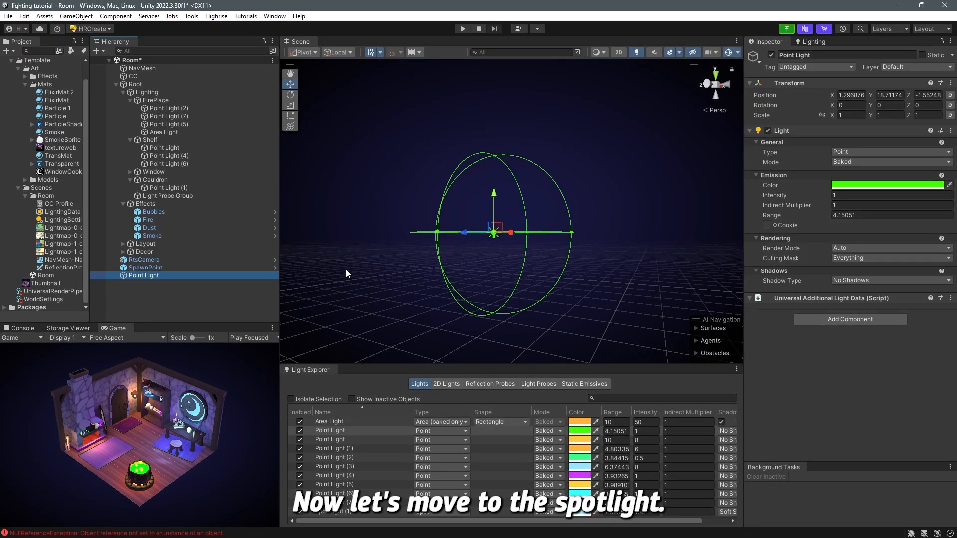
- Delete the green point light and add a spot light at the root of the scene
{"action": "key", "text": "Delete"}
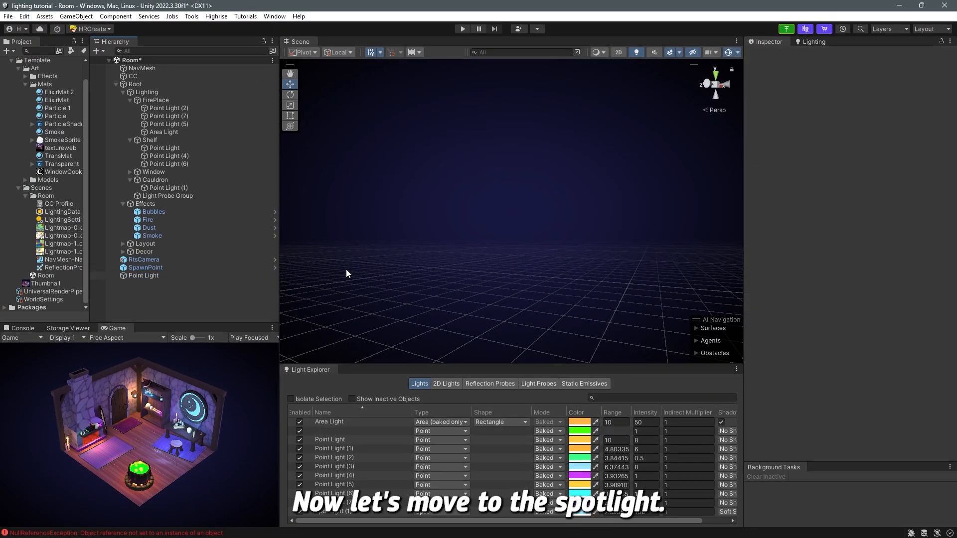
{"action": "right_click", "coordinate": [148, 283]}
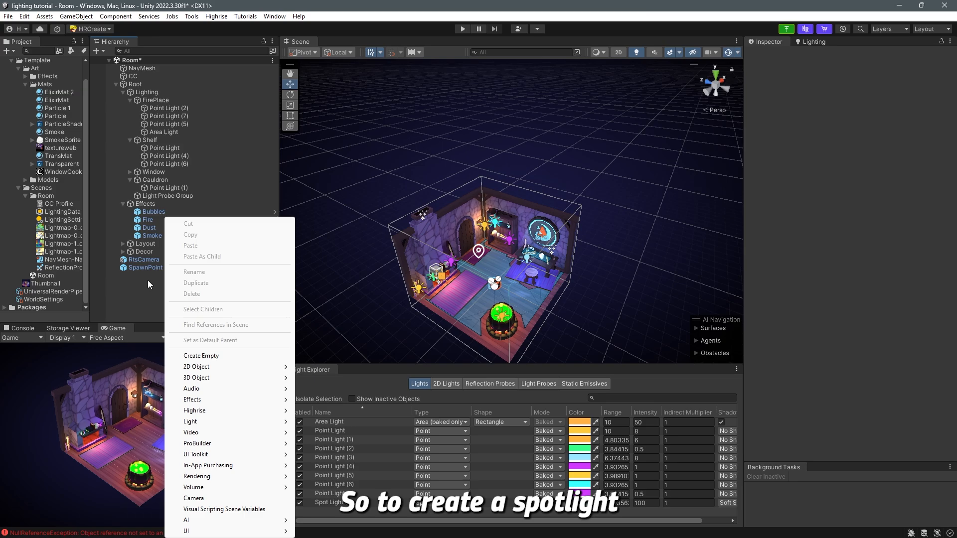
{"action": "mouse_move", "coordinate": [228, 423]}
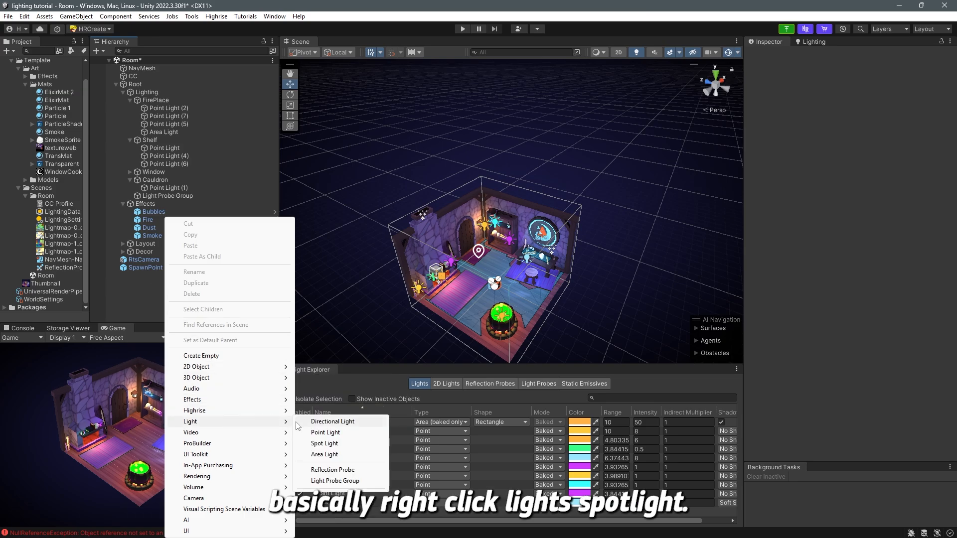
{"action": "left_click", "coordinate": [325, 443]}
{"action": "right_click_drag", "start_coordinate": [539, 218], "coordinate": [538, 247]}
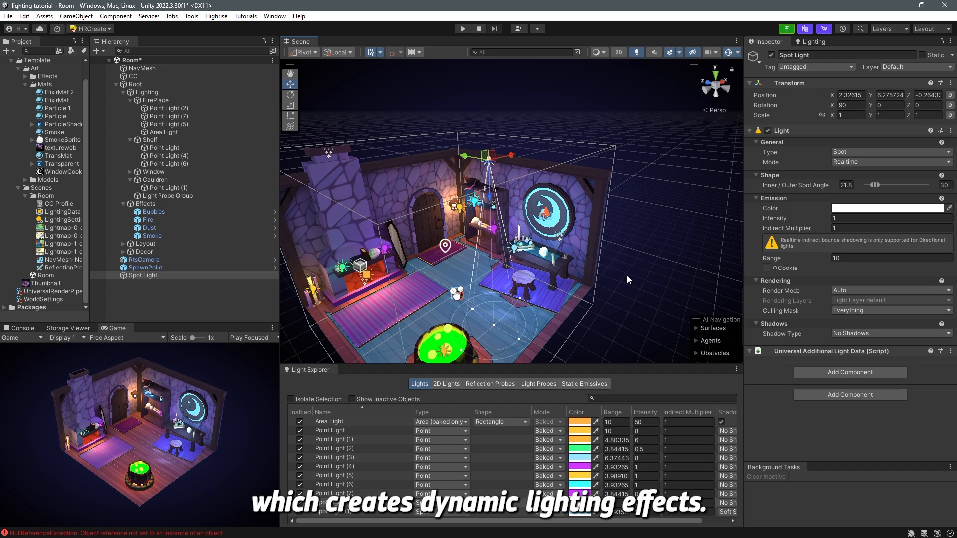
- Move the spot light to X 4.73 and rotate it to about 41, -74, -91 so it aims at the rug by the fireplace
{"action": "right_click_drag", "start_coordinate": [561, 277], "coordinate": [523, 280]}
{"action": "key", "text": "w"}
{"action": "key", "text": "d"}
{"action": "left_click_drag", "start_coordinate": [532, 145], "coordinate": [586, 140]}
{"action": "right_click_drag", "start_coordinate": [598, 163], "coordinate": [535, 152]}
{"action": "key", "text": "d"}
{"action": "left_click_drag", "start_coordinate": [609, 161], "coordinate": [504, 121]}
{"action": "key", "text": "e"}
- Narrow the spot light's cone to an inner angle of about 15.7 and an outer angle of about 18.5
{"action": "right_click_drag", "start_coordinate": [520, 175], "coordinate": [475, 285]}
{"action": "key", "text": "a"}
{"action": "key", "text": "w"}
{"action": "left_click_drag", "start_coordinate": [474, 287], "coordinate": [476, 276]}
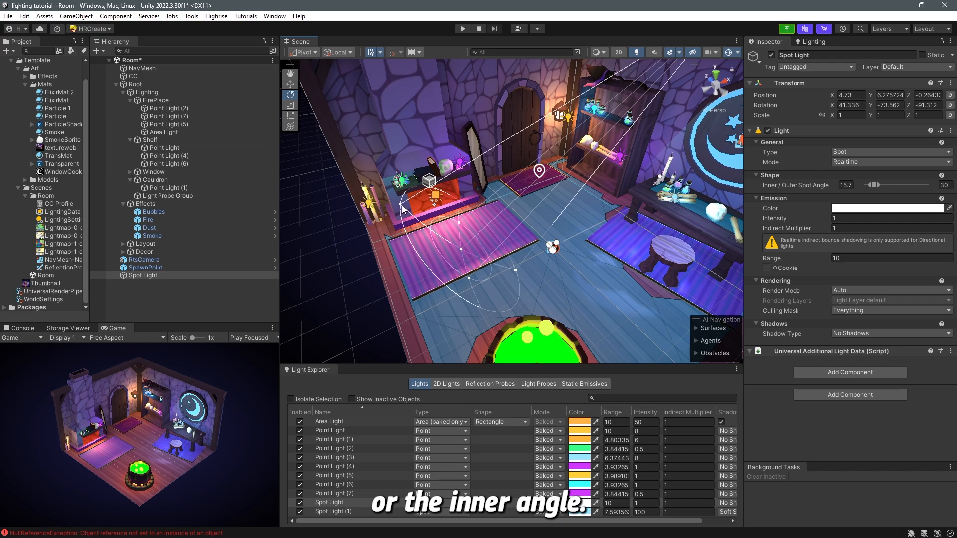
{"action": "left_click_drag", "start_coordinate": [403, 208], "coordinate": [443, 213]}
{"action": "right_click_drag", "start_coordinate": [518, 217], "coordinate": [559, 219]}
- Set the spot light's mode to Baked and widen its inner/outer spot angle to about 47.6 and 76.2
{"action": "left_click", "coordinate": [854, 162]}
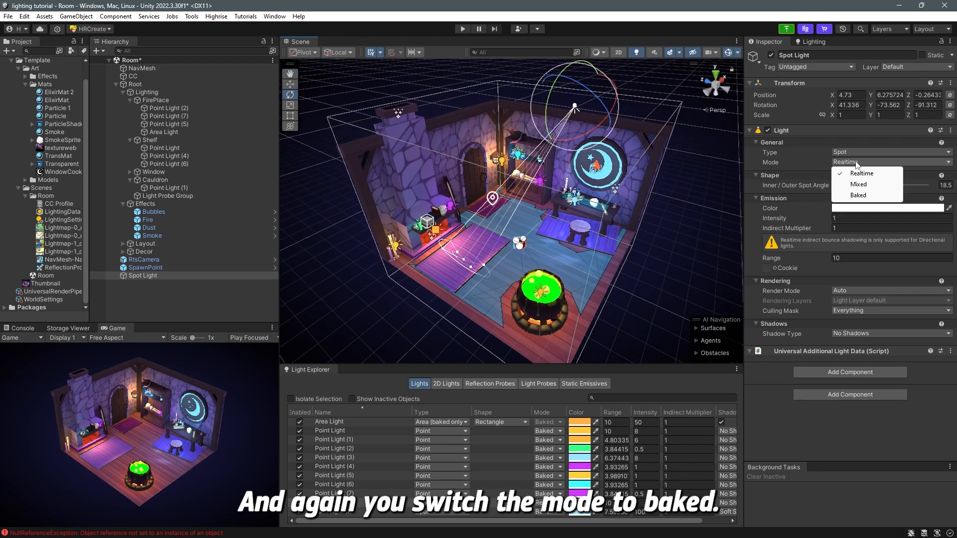
{"action": "left_click", "coordinate": [862, 196]}
{"action": "mouse_move", "coordinate": [873, 185]}
{"action": "left_mouse_down"}
{"action": "mouse_move", "coordinate": [905, 185]}
{"action": "mouse_move", "coordinate": [891, 192]}
{"action": "left_mouse_up"}
{"action": "right_click_drag", "start_coordinate": [620, 202], "coordinate": [601, 210]}
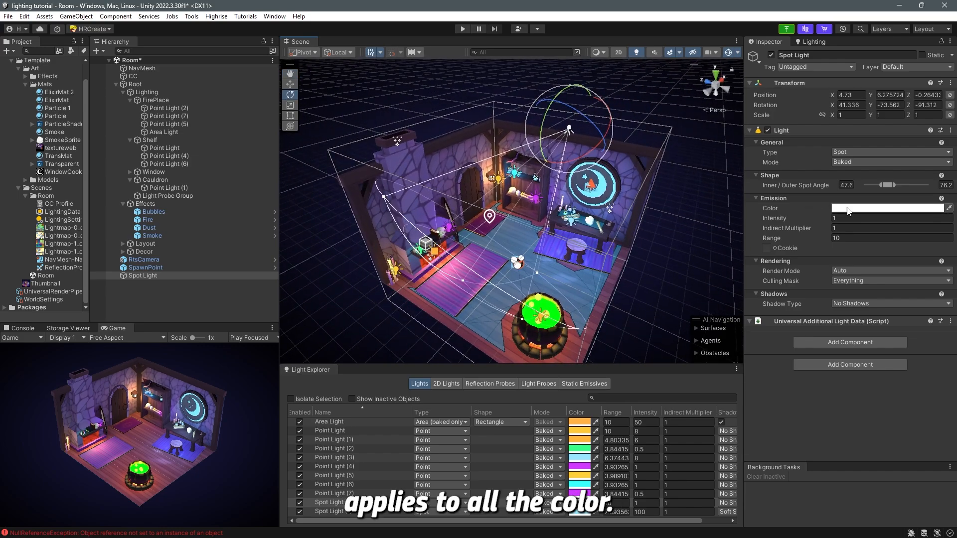
- Set the spot light's colour to a saturated orange and its range to 9.29
{"action": "left_click", "coordinate": [848, 207]}
{"action": "left_click_drag", "start_coordinate": [902, 264], "coordinate": [940, 240]}
{"action": "left_click_drag", "start_coordinate": [940, 281], "coordinate": [940, 259]}
{"action": "left_click", "coordinate": [947, 199]}
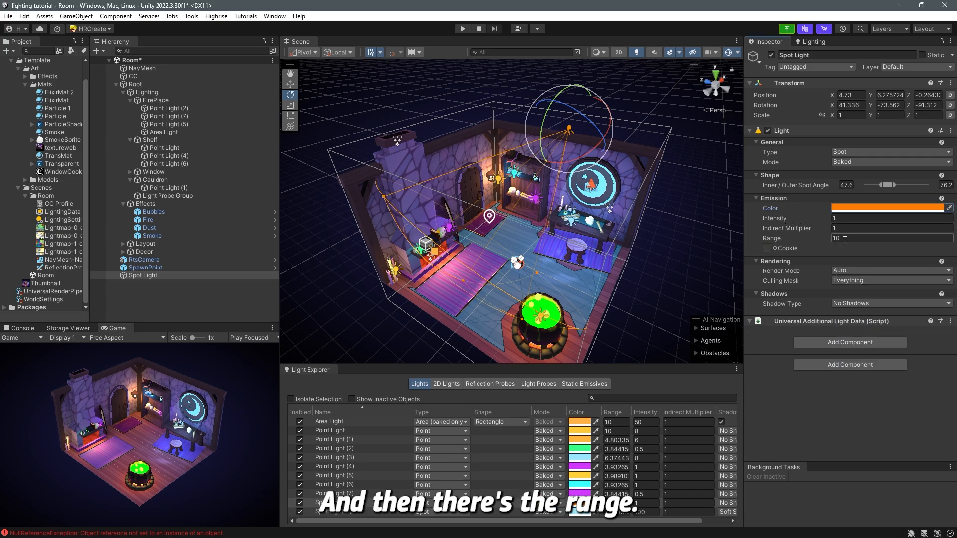
{"action": "left_click_drag", "start_coordinate": [826, 239], "coordinate": [823, 200]}
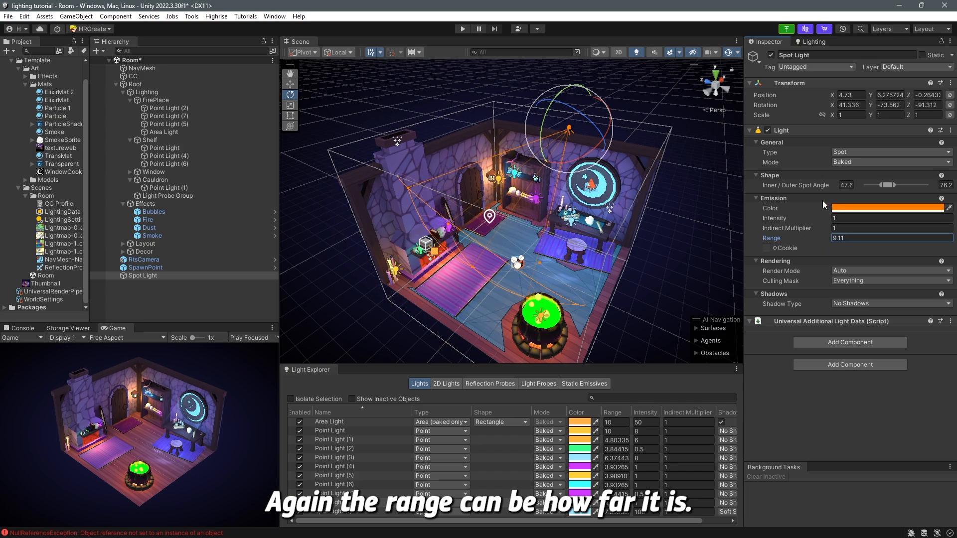
{"action": "left_click_drag", "start_coordinate": [829, 234], "coordinate": [854, 295]}
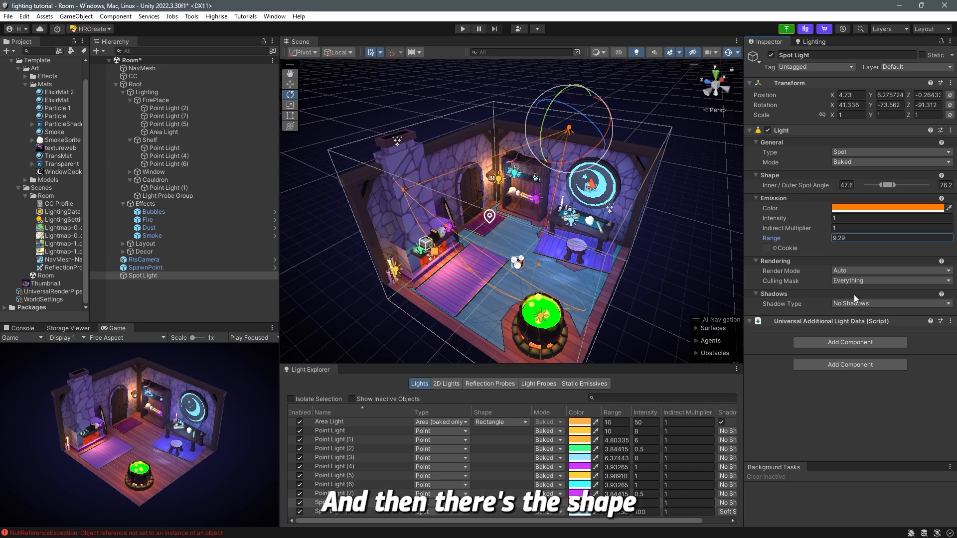
- Try Soft Shadows and Hard Shadows on the spot light, and return its shadow type to No Shadows
{"action": "left_click", "coordinate": [855, 304]}
{"action": "left_click", "coordinate": [868, 337]}
{"action": "left_click", "coordinate": [862, 304]}
{"action": "left_click", "coordinate": [866, 325]}
{"action": "left_click", "coordinate": [863, 305]}
{"action": "left_click", "coordinate": [866, 314]}
- Delete the spot light and add an area light at the scene root, keeping its type as Area (baked only)
{"action": "double_click", "coordinate": [176, 278]}
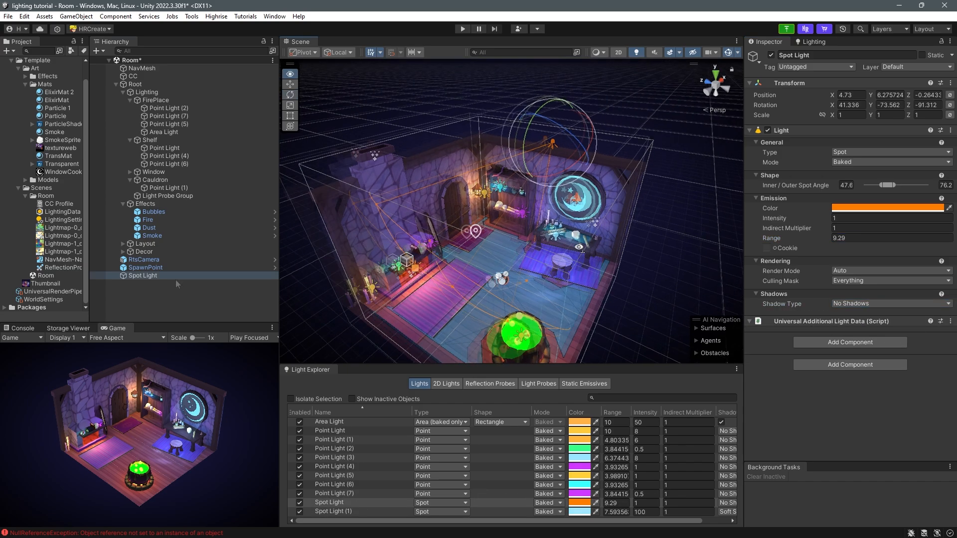
{"action": "key", "text": "Delete"}
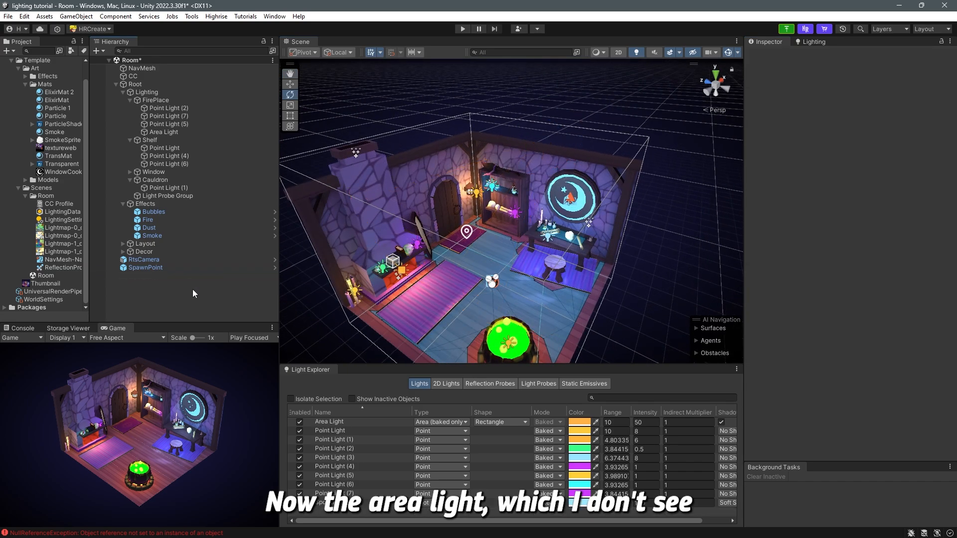
{"action": "right_click", "coordinate": [149, 285]}
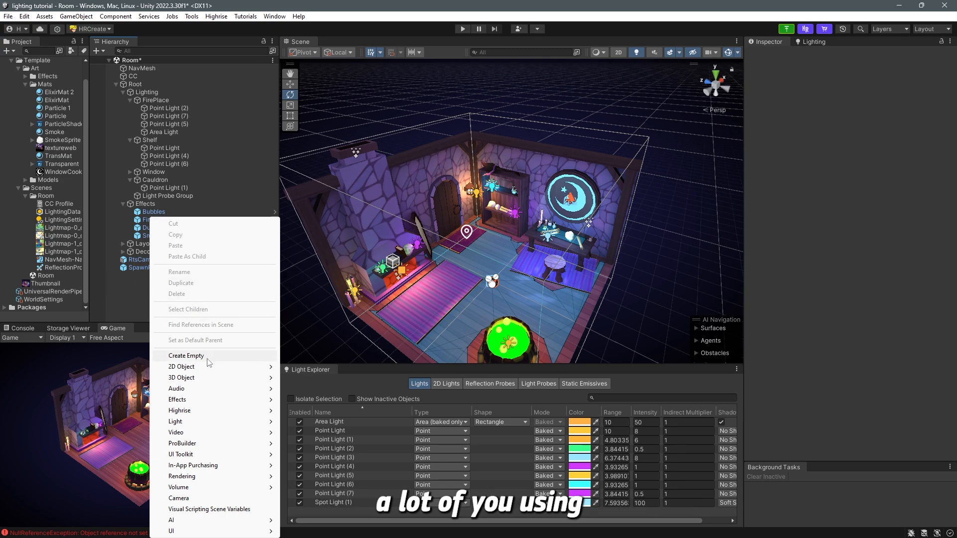
{"action": "mouse_move", "coordinate": [207, 424]}
{"action": "left_click", "coordinate": [323, 456]}
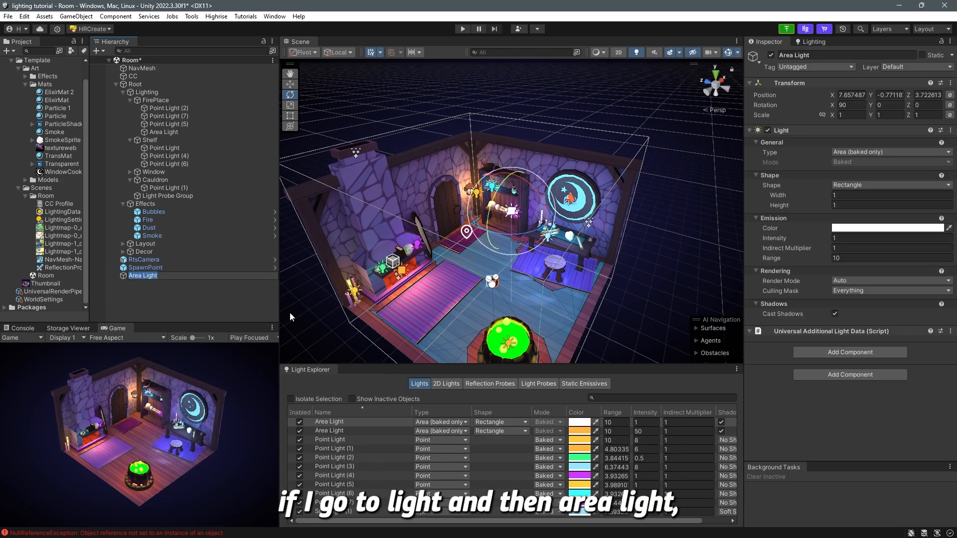
{"action": "left_click", "coordinate": [859, 154]}
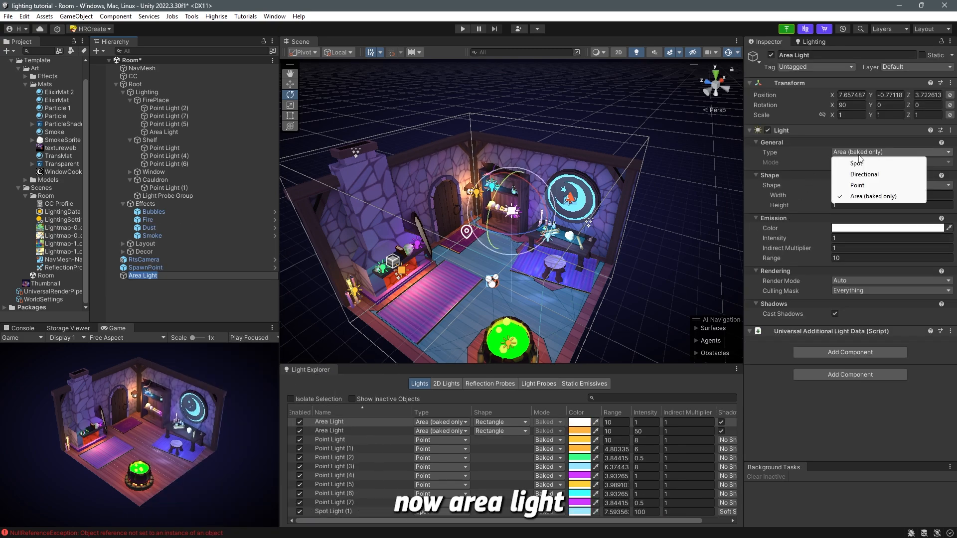
{"action": "left_click", "coordinate": [877, 197]}
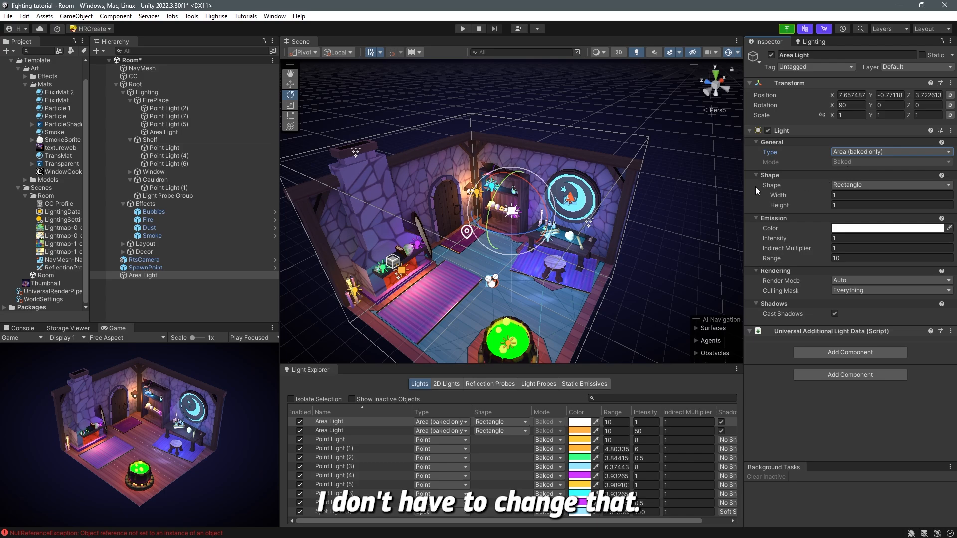
- Examine the fireplace's area light: its shape, colour, intensity and the glow it casts inside the hearth and onto the room
{"action": "scroll", "coordinate": [452, 248], "scroll_direction": "down", "scroll_amount": 5}
{"action": "scroll", "coordinate": [487, 240], "scroll_direction": "up", "scroll_amount": 4}
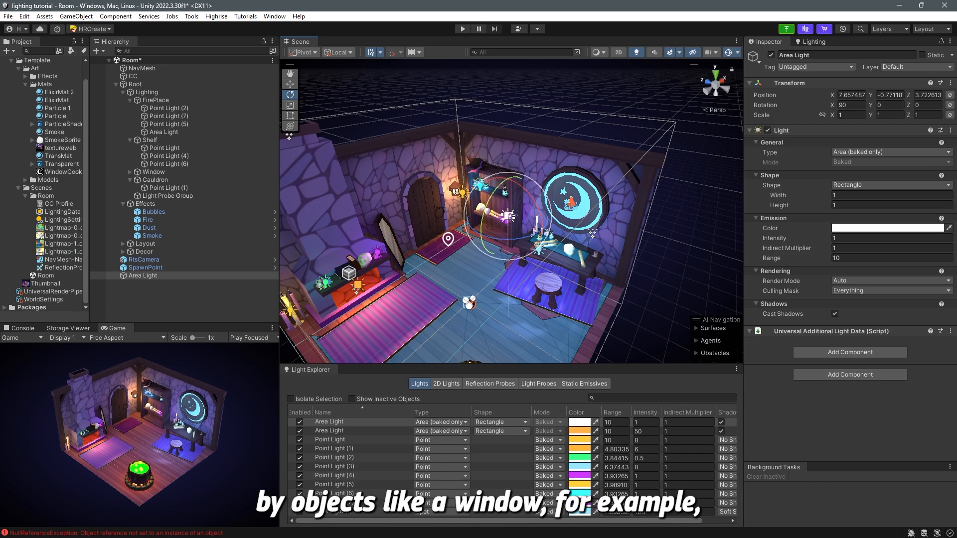
{"action": "right_click_drag", "start_coordinate": [447, 292], "coordinate": [406, 294]}
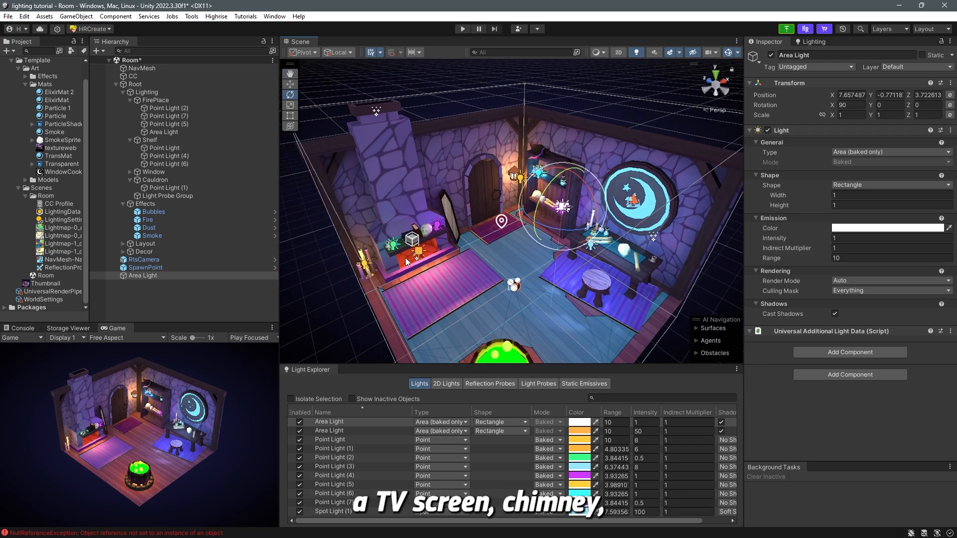
{"action": "right_click_drag", "start_coordinate": [516, 259], "coordinate": [450, 190]}
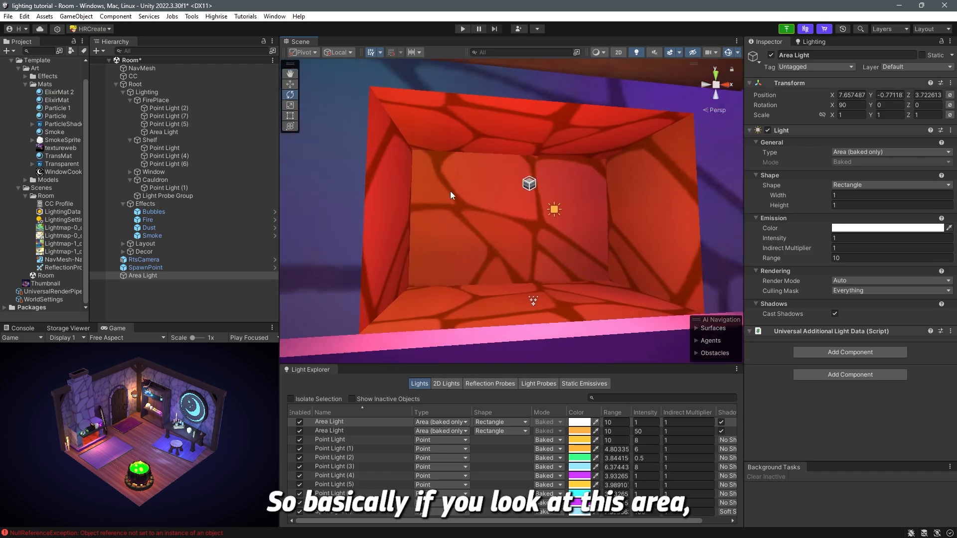
{"action": "scroll", "coordinate": [516, 201], "scroll_direction": "down", "scroll_amount": 5}
{"action": "left_click", "coordinate": [516, 206]}
{"action": "right_click_drag", "start_coordinate": [516, 205], "coordinate": [477, 222]}
{"action": "right_click_drag", "start_coordinate": [514, 255], "coordinate": [536, 262]}
{"action": "right_click_drag", "start_coordinate": [439, 155], "coordinate": [547, 225]}
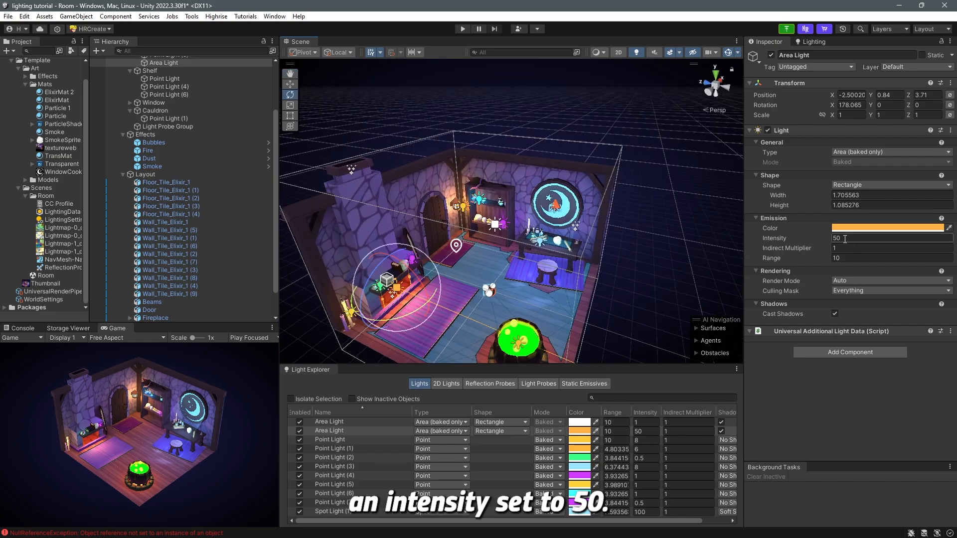
{"action": "right_click_drag", "start_coordinate": [573, 224], "coordinate": [494, 255]}
{"action": "key", "text": "w"}
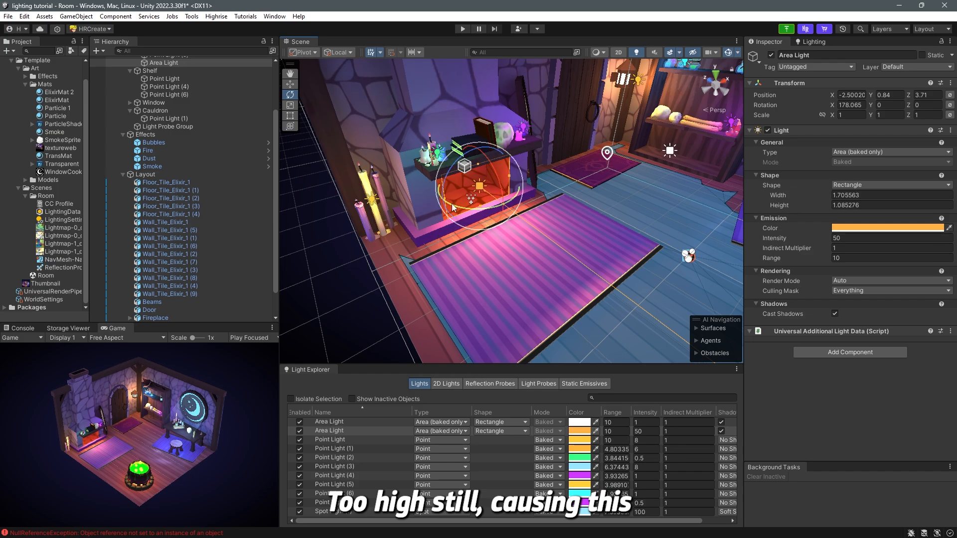
{"action": "right_click_drag", "start_coordinate": [487, 208], "coordinate": [554, 227]}
{"action": "key", "text": "s"}
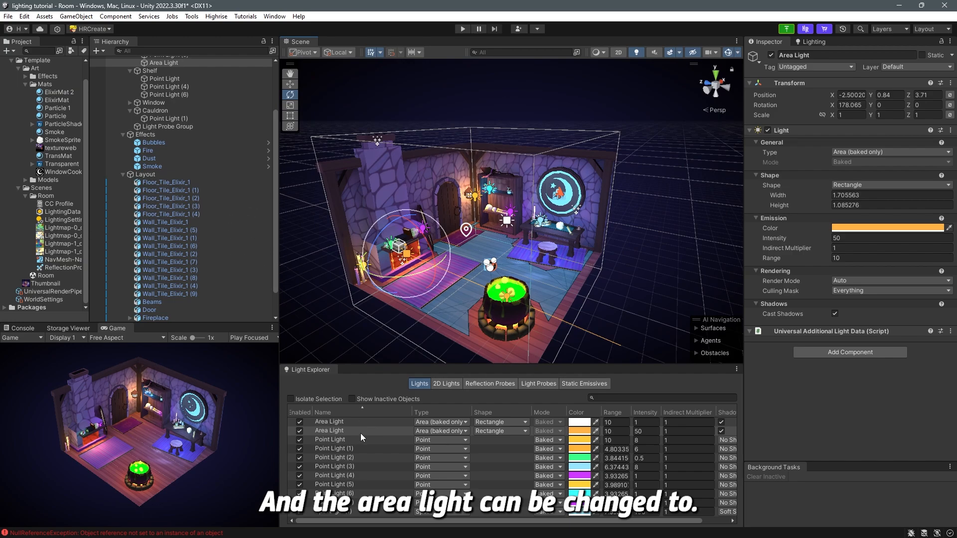
- Resize the new area light's rectangle to a width of 2.74 and a height of 1.63
{"action": "left_click_drag", "start_coordinate": [277, 231], "coordinate": [272, 299]}
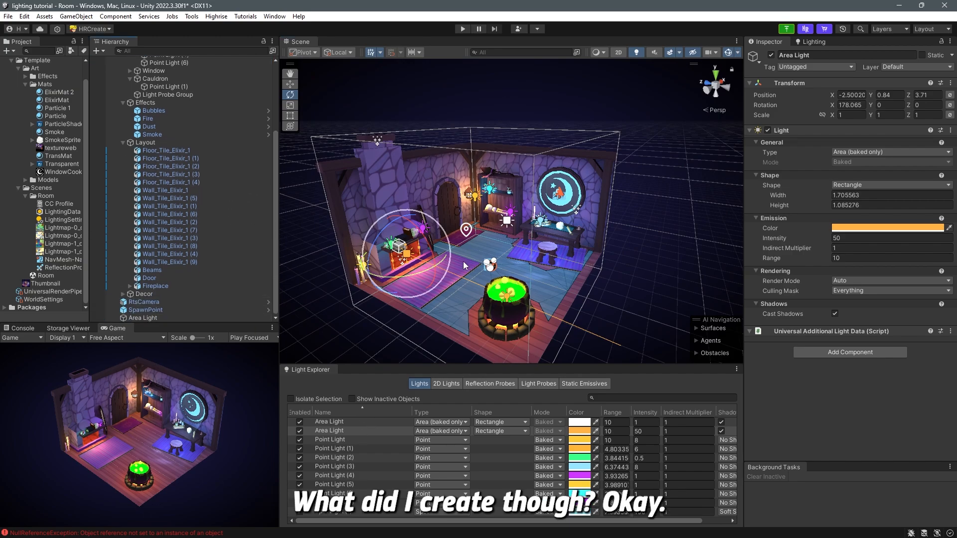
{"action": "left_click", "coordinate": [195, 317]}
{"action": "right_click_drag", "start_coordinate": [504, 230], "coordinate": [516, 274]}
{"action": "key", "text": "w"}
{"action": "key", "text": "w"}
{"action": "key", "text": "s"}
{"action": "key", "text": "w"}
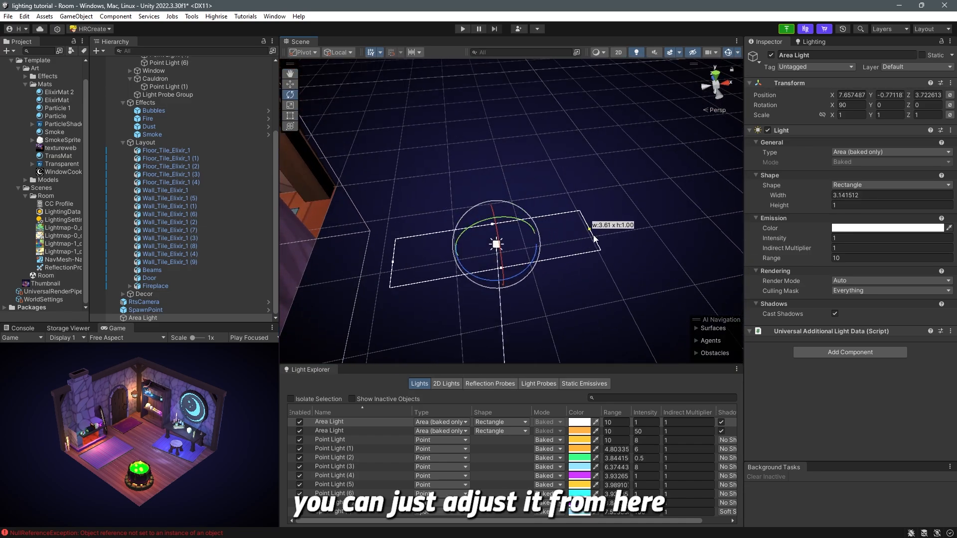
{"action": "left_click_drag", "start_coordinate": [502, 268], "coordinate": [505, 290]}
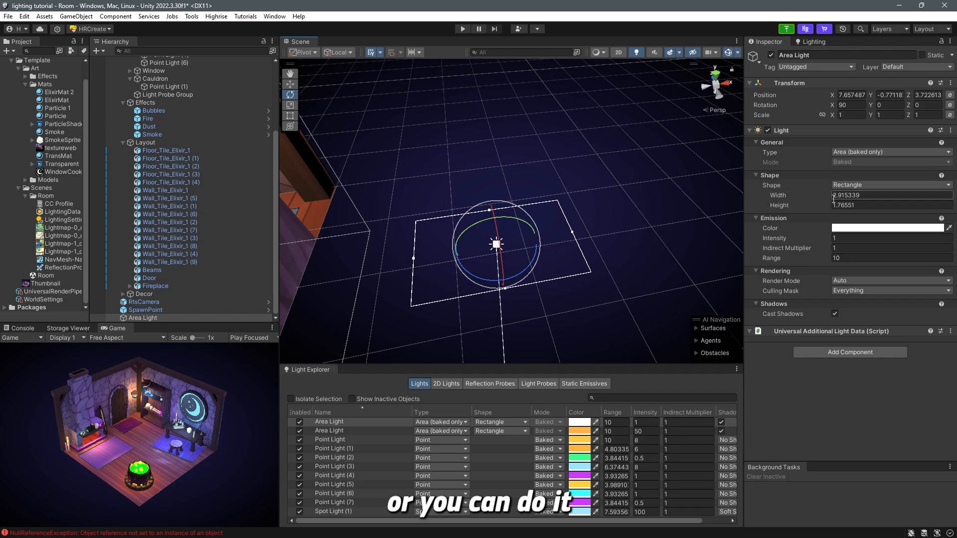
{"action": "mouse_move", "coordinate": [825, 197]}
{"action": "left_mouse_down"}
{"action": "mouse_move", "coordinate": [814, 208]}
{"action": "mouse_move", "coordinate": [825, 206]}
{"action": "left_mouse_up"}
- Change the new area light's shape to Disc and set its radius to about 1.95
{"action": "left_click", "coordinate": [865, 185]}
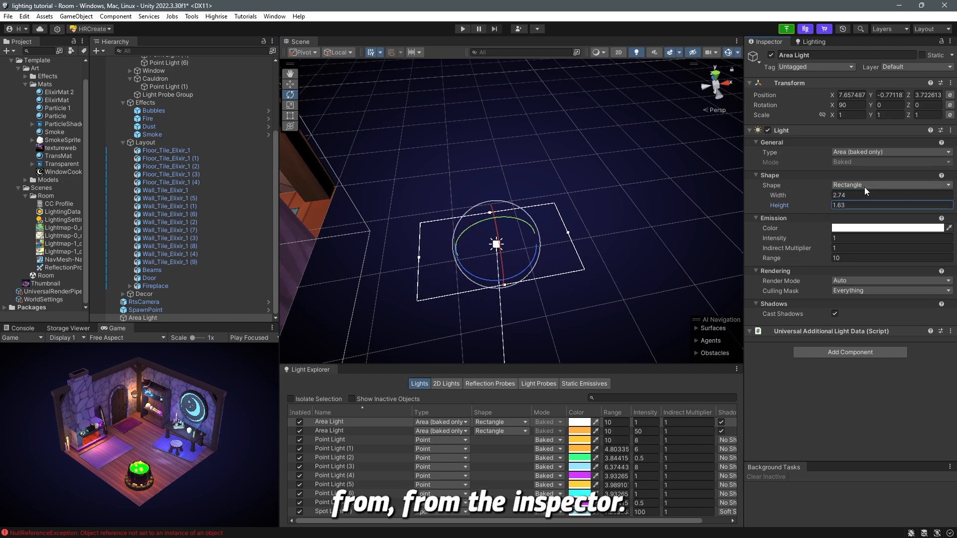
{"action": "left_click", "coordinate": [848, 199]}
{"action": "left_click_drag", "start_coordinate": [507, 178], "coordinate": [510, 193]}
{"action": "scroll", "coordinate": [570, 226], "scroll_direction": "up", "scroll_amount": 3}
{"action": "mouse_move", "coordinate": [599, 230]}
{"action": "right_mouse_down"}
{"action": "mouse_move", "coordinate": [604, 218]}
{"action": "mouse_move", "coordinate": [607, 230]}
{"action": "right_mouse_up"}
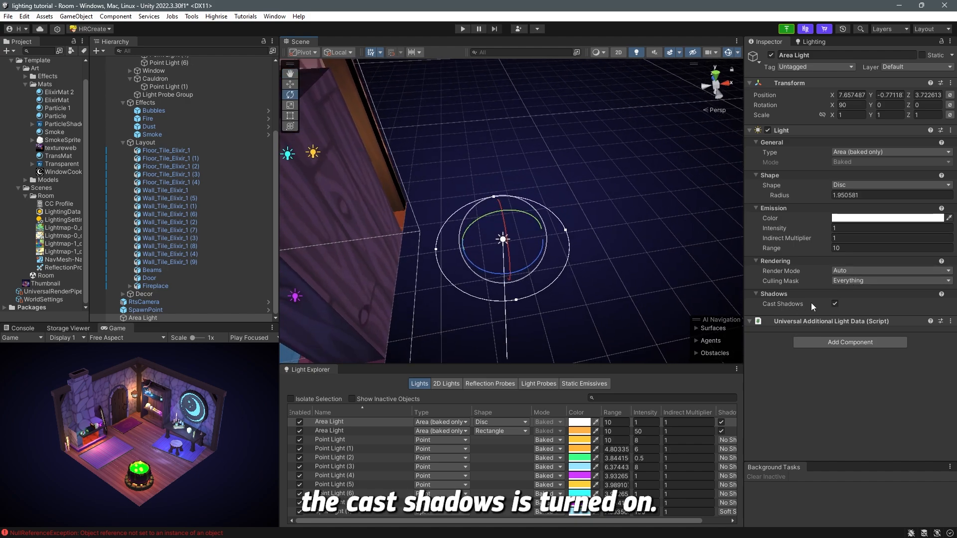
- Change the new disc area light's emission colour to orange, keeping its intensity at 1
{"action": "left_click", "coordinate": [853, 219]}
{"action": "left_click_drag", "start_coordinate": [870, 274], "coordinate": [920, 294]}
{"action": "left_click", "coordinate": [934, 268]}
{"action": "left_click", "coordinate": [947, 214]}
{"action": "left_click", "coordinate": [865, 229]}
{"action": "key", "text": "Return"}
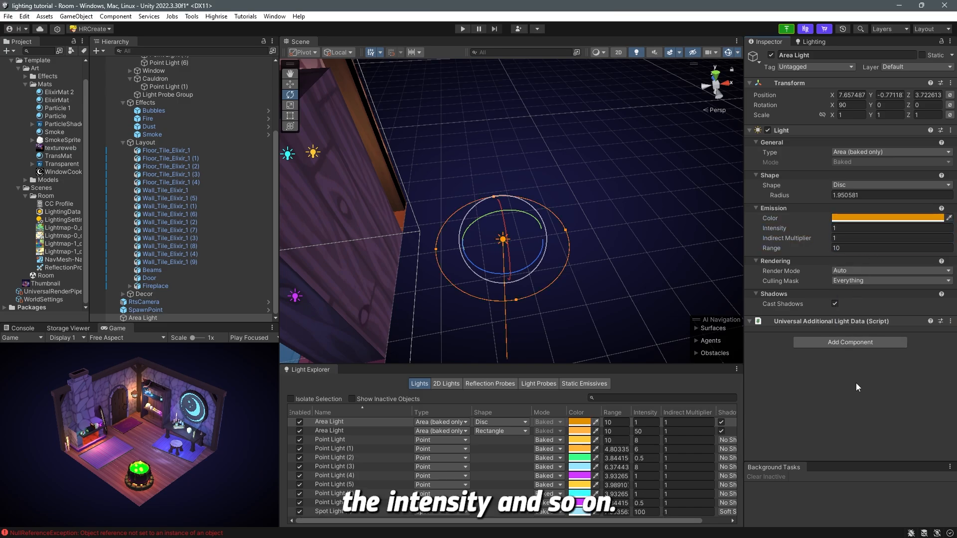
- Delete the orange disc area light from the scene root
{"action": "left_click_drag", "start_coordinate": [540, 268], "coordinate": [444, 247], "text": "alt"}
{"action": "key", "text": "f"}
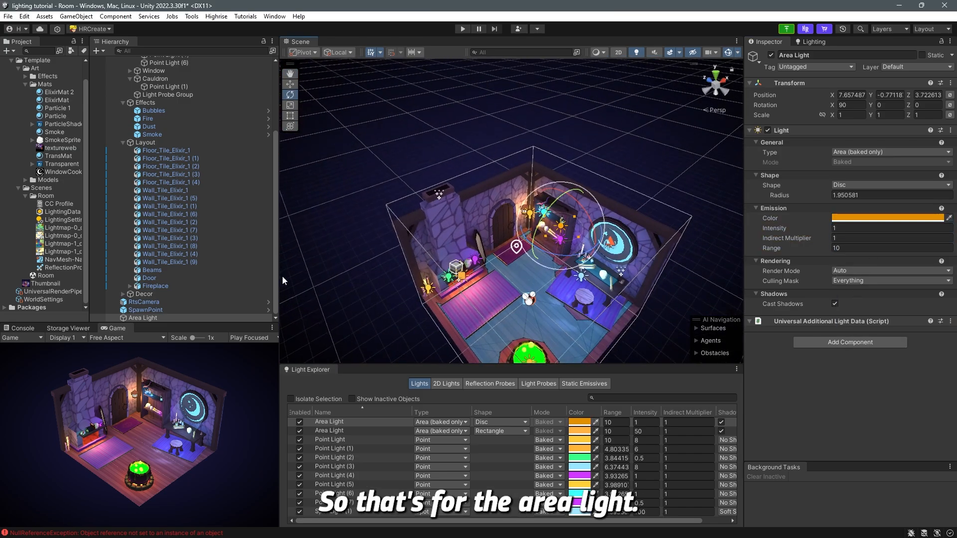
{"action": "left_click", "coordinate": [199, 318]}
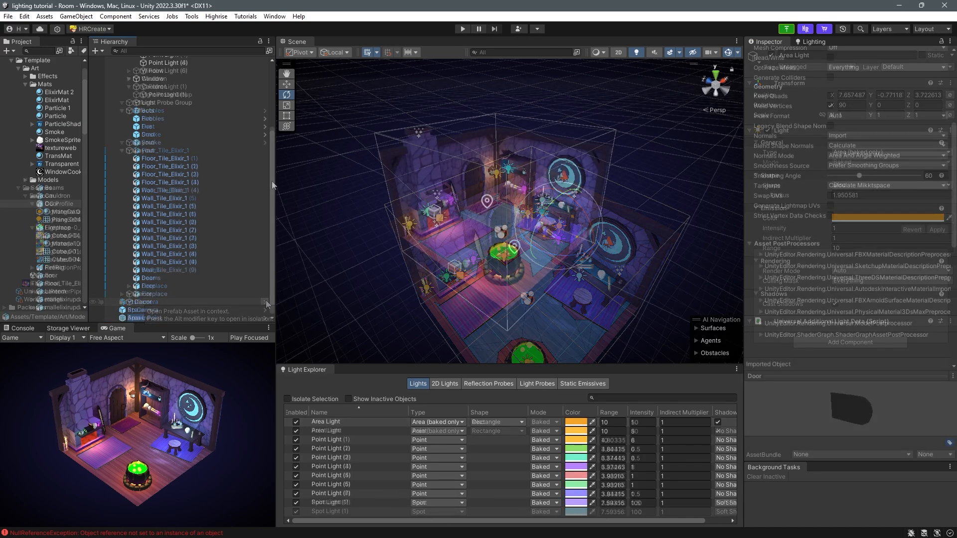
{"action": "left_click_drag", "start_coordinate": [559, 261], "coordinate": [498, 261], "text": "alt"}
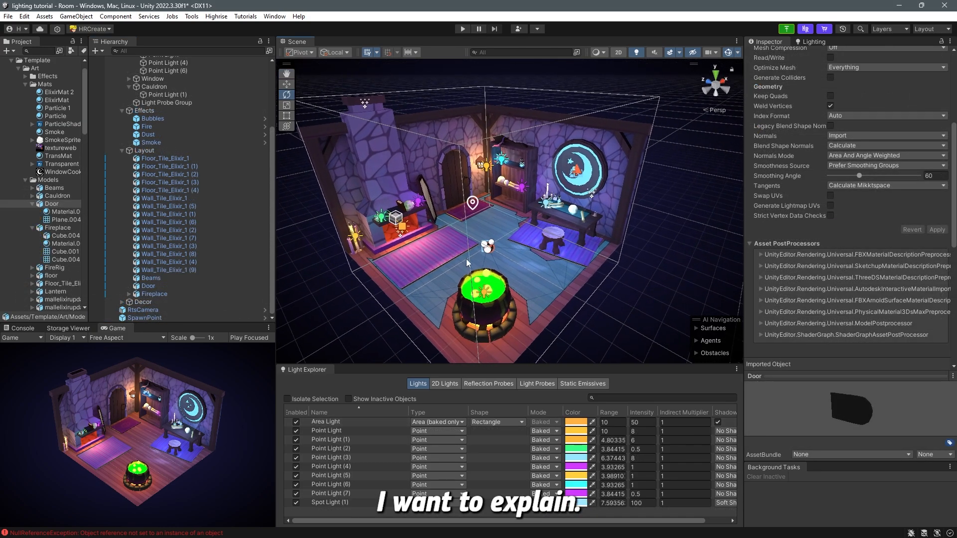
{"action": "left_click_drag", "start_coordinate": [193, 323], "coordinate": [193, 330]}
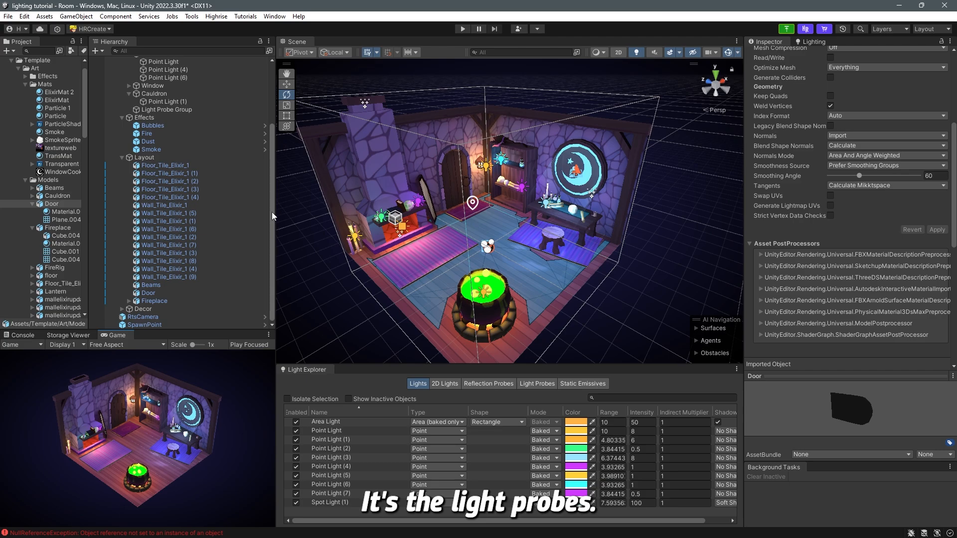
- Collapse the Root object's hierarchy and add a new Light Probe Group at the scene root
{"action": "left_click_drag", "start_coordinate": [272, 212], "coordinate": [265, 77]}
{"action": "left_click", "coordinate": [115, 84]}
{"action": "left_click_drag", "start_coordinate": [306, 178], "coordinate": [523, 236], "text": "alt"}
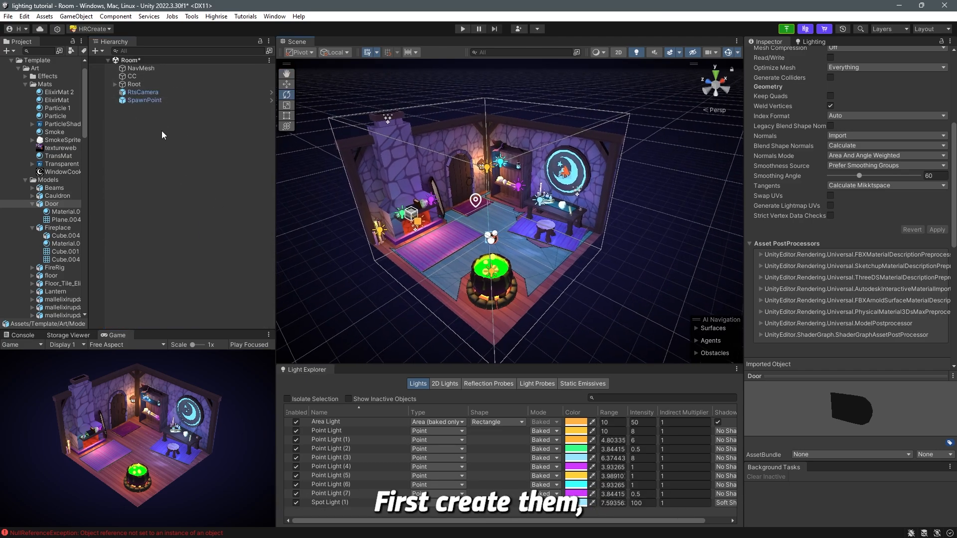
{"action": "right_click", "coordinate": [161, 131]}
{"action": "mouse_move", "coordinate": [199, 317]}
{"action": "mouse_move", "coordinate": [199, 335]}
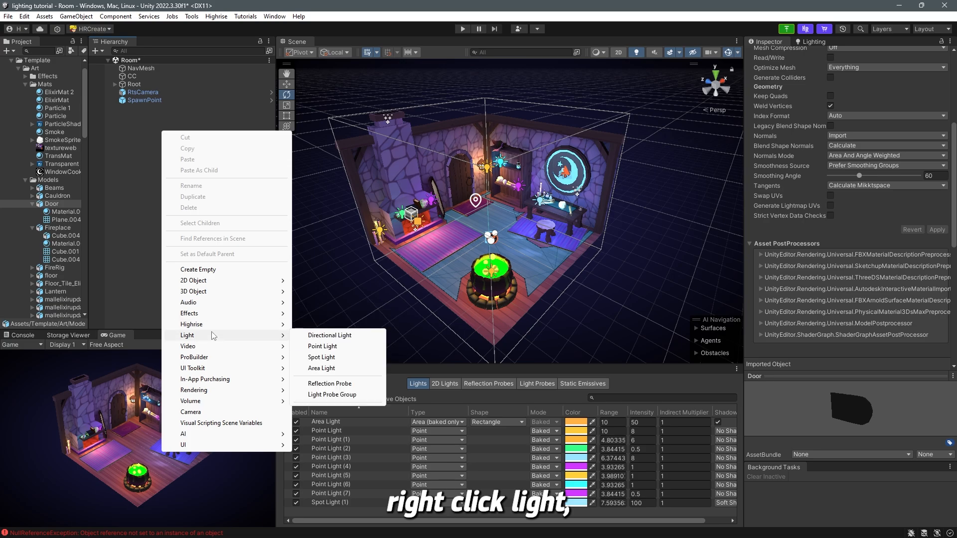
{"action": "left_click", "coordinate": [351, 397]}
{"action": "scroll", "coordinate": [503, 238], "scroll_direction": "up", "scroll_amount": 5}
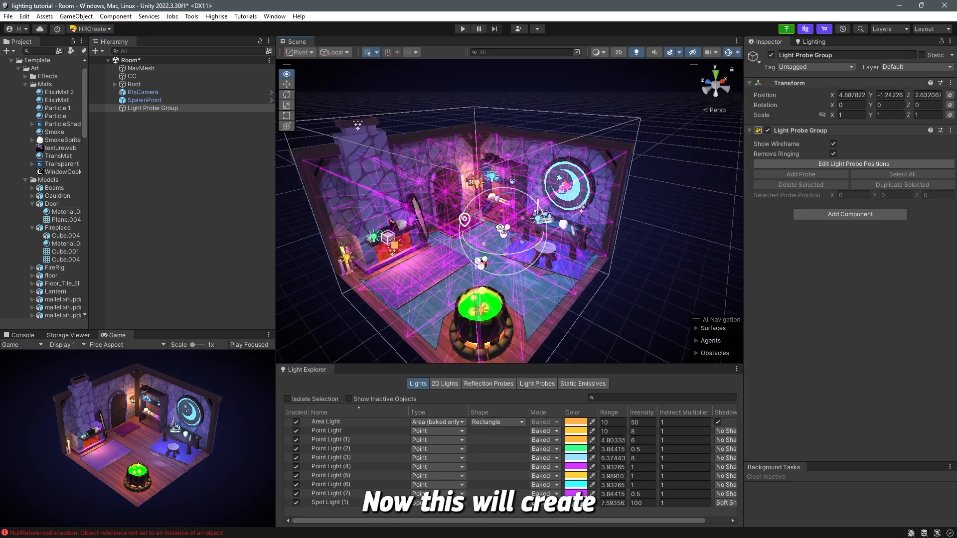
- Move the new light probe group out of the room along the Z axis to -9.22
{"action": "middle_click_drag", "start_coordinate": [504, 238], "coordinate": [394, 238]}
{"action": "left_click_drag", "start_coordinate": [370, 210], "coordinate": [619, 283]}
{"action": "left_click_drag", "start_coordinate": [619, 283], "coordinate": [428, 274], "text": "alt"}
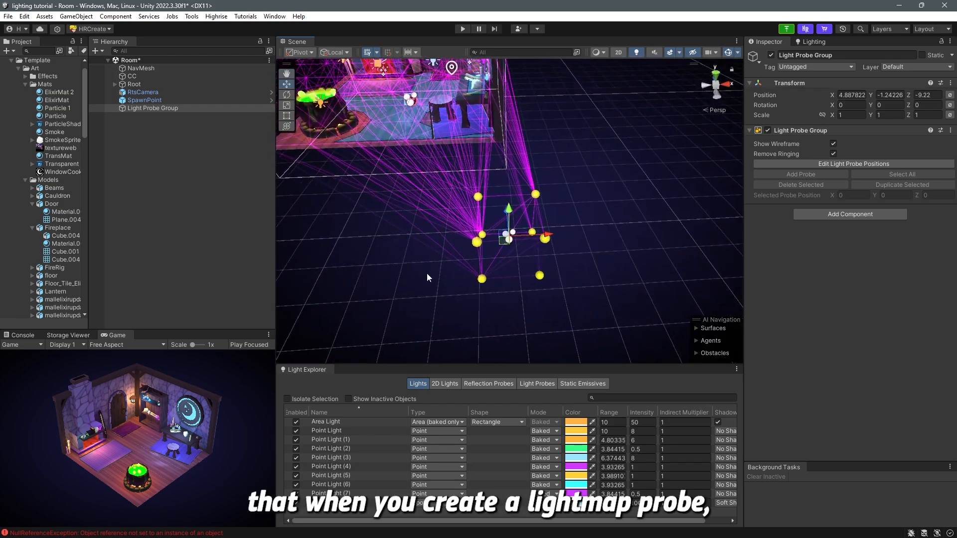
- Enable probe position editing for the new group, try to move individual probes, and undo the moves
{"action": "left_click", "coordinate": [827, 164]}
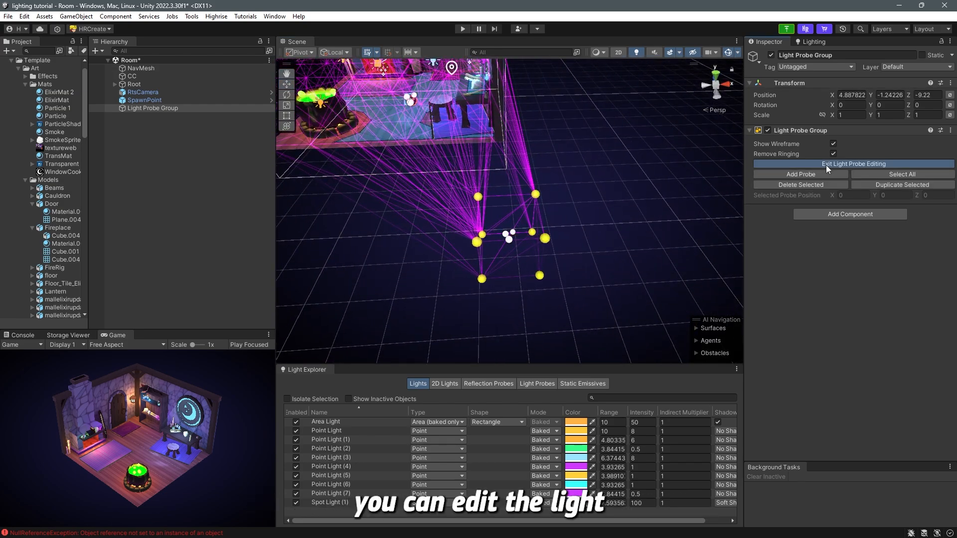
{"action": "left_click", "coordinate": [545, 239]}
{"action": "left_click_drag", "start_coordinate": [579, 235], "coordinate": [620, 253]}
{"action": "left_click", "coordinate": [477, 199]}
{"action": "left_click_drag", "start_coordinate": [519, 209], "coordinate": [537, 207], "text": "alt"}
{"action": "left_click_drag", "start_coordinate": [541, 199], "coordinate": [574, 202]}
{"action": "key", "text": "ctrl+z"}
{"action": "key", "text": "ctrl+z"}
{"action": "key", "text": "ctrl+z"}
- Select several probes of the new group together and duplicate them outward to extend the probe grid
{"action": "left_click_drag", "start_coordinate": [493, 188], "coordinate": [526, 293]}
{"action": "key", "text": "ctrl+d"}
{"action": "left_click_drag", "start_coordinate": [543, 201], "coordinate": [638, 207]}
{"action": "key", "text": "ctrl+d"}
{"action": "left_click_drag", "start_coordinate": [522, 219], "coordinate": [515, 122], "text": "alt"}
{"action": "right_click_drag", "start_coordinate": [515, 122], "coordinate": [585, 149]}
{"action": "key", "text": "s"}
- Undo the probe duplications and the new light probe group's move out of the room
{"action": "left_click", "coordinate": [585, 212]}
{"action": "key", "text": "ctrl+z"}
{"action": "key", "text": "ctrl+z"}
{"action": "key", "text": "ctrl+z"}
{"action": "key", "text": "ctrl+z"}
{"action": "key", "text": "ctrl+z"}
{"action": "key", "text": "ctrl+z"}
{"action": "key", "text": "ctrl+z"}
{"action": "key", "text": "ctrl+z"}
{"action": "key", "text": "ctrl+z"}
{"action": "key", "text": "ctrl+z"}
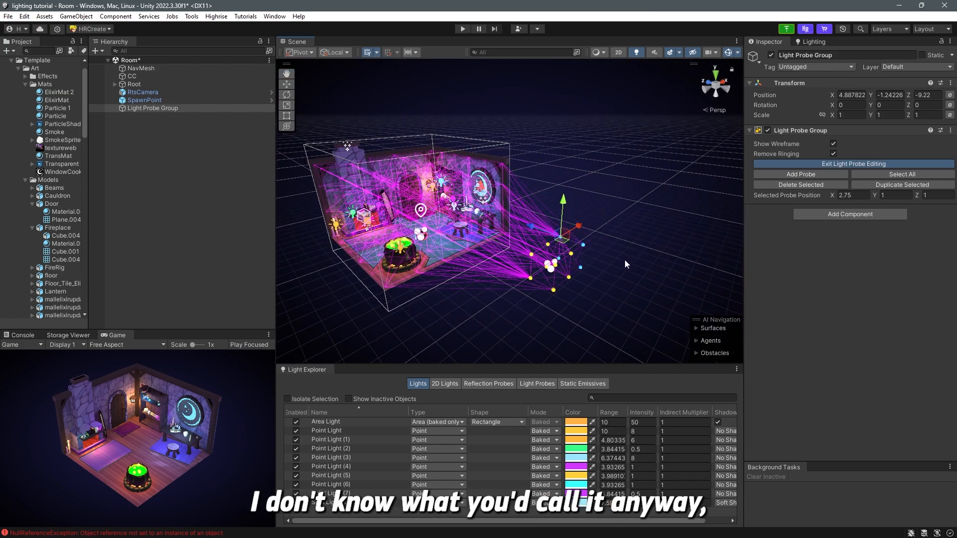
{"action": "right_click_drag", "start_coordinate": [531, 224], "coordinate": [508, 177]}
{"action": "key", "text": "w"}
- Delete the newly added light probe group from the scene root
{"action": "left_click", "coordinate": [166, 109]}
{"action": "left_click", "coordinate": [172, 123]}
{"action": "left_click", "coordinate": [179, 108]}
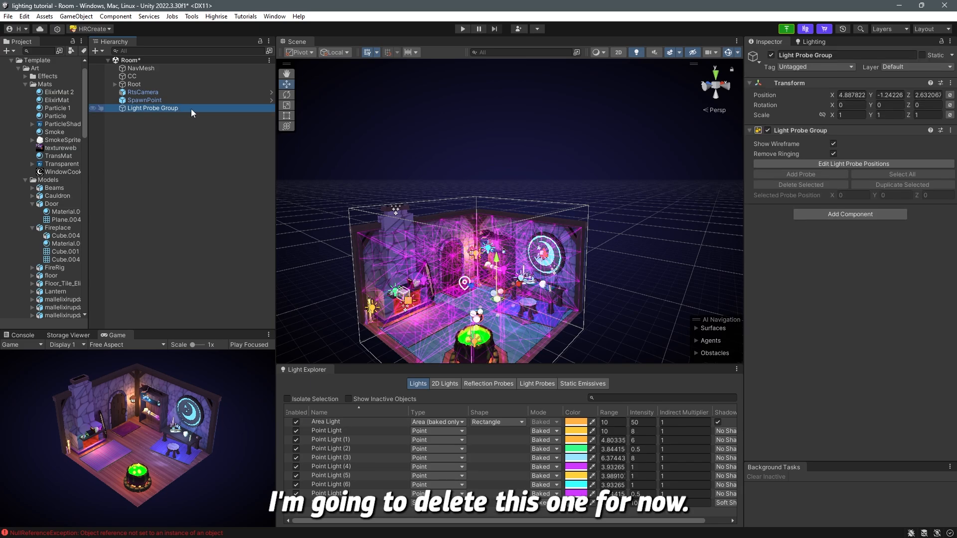
{"action": "key", "text": "Delete"}
- Search the hierarchy for "ligh", select the existing Light Probe Group, clear the search, and examine its probe layout across the room
{"action": "left_click", "coordinate": [169, 51]}
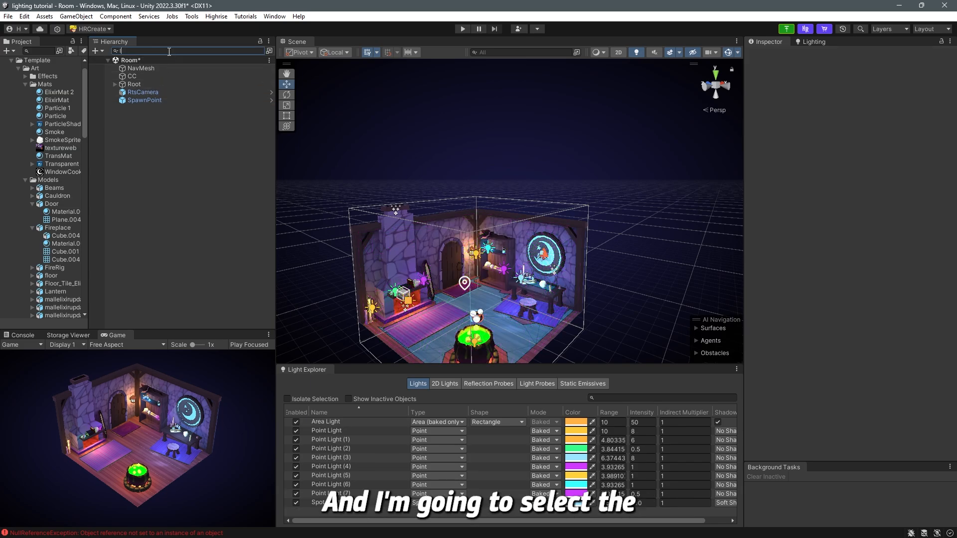
{"action": "left_click", "coordinate": [166, 77]}
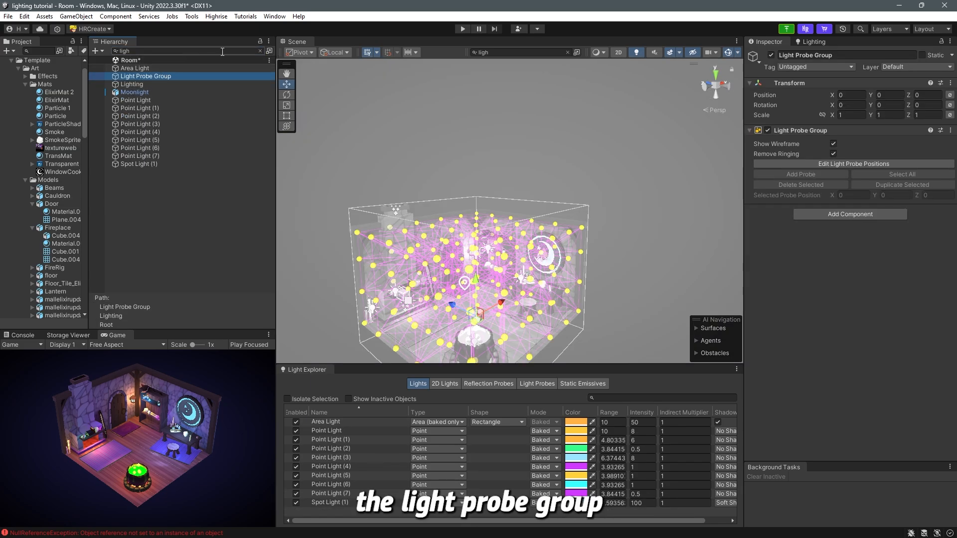
{"action": "left_click", "coordinate": [259, 52]}
{"action": "left_click", "coordinate": [260, 51]}
{"action": "right_click_drag", "start_coordinate": [472, 171], "coordinate": [681, 199]}
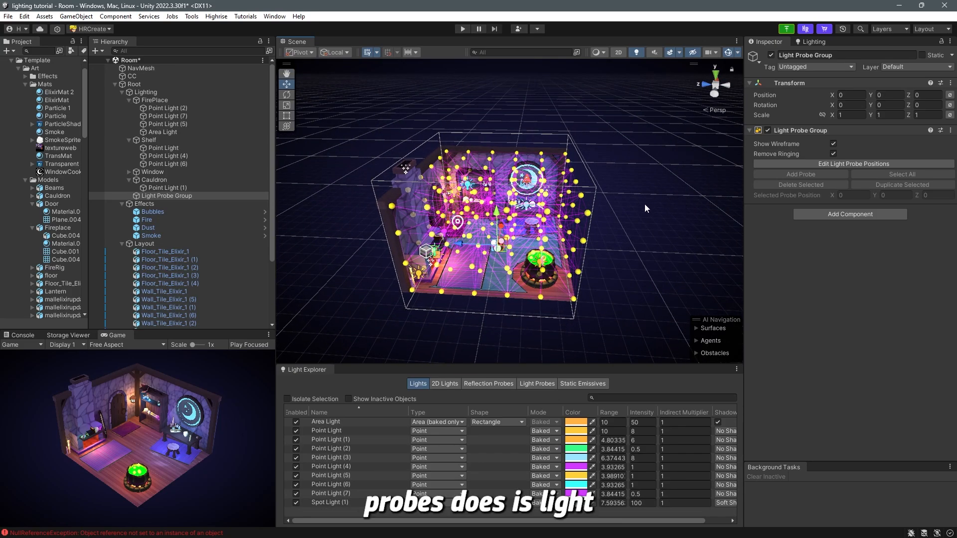
{"action": "left_click_drag", "start_coordinate": [610, 216], "coordinate": [552, 224], "text": "alt"}
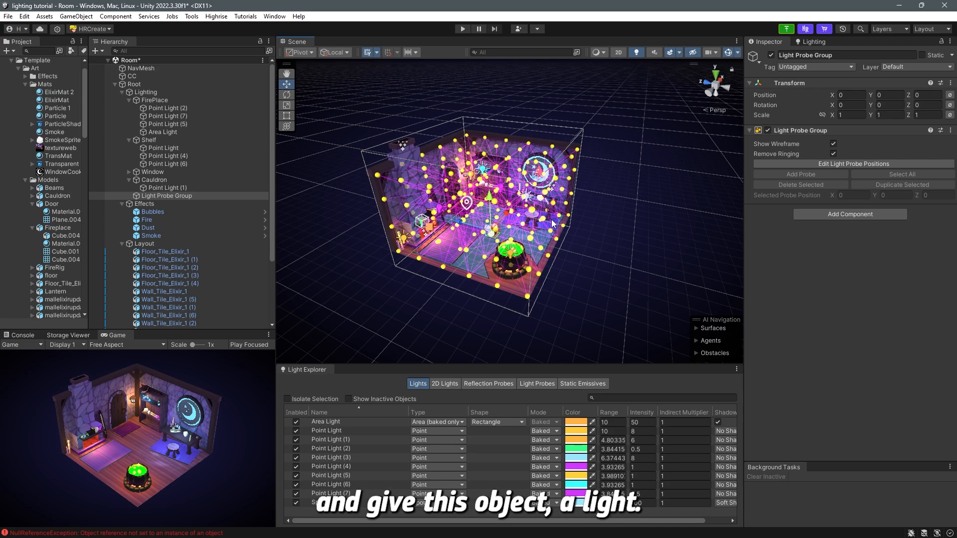
{"action": "right_click_drag", "start_coordinate": [513, 252], "coordinate": [500, 242]}
{"action": "scroll", "coordinate": [273, 173], "scroll_direction": "down", "scroll_amount": 3}
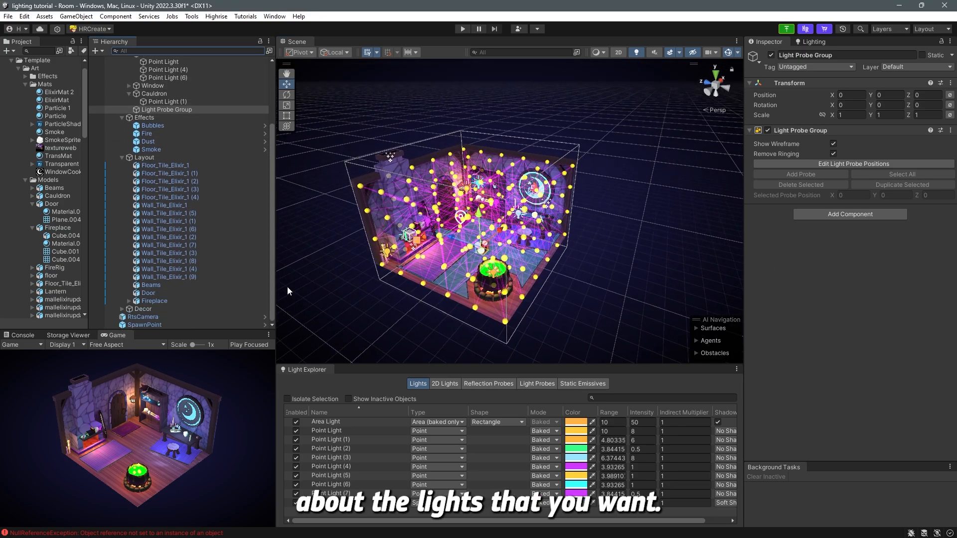
- Open the Environment lighting settings, locate the assigned skybox material in the project, and inspect the sky around the room
{"action": "left_click", "coordinate": [806, 44]}
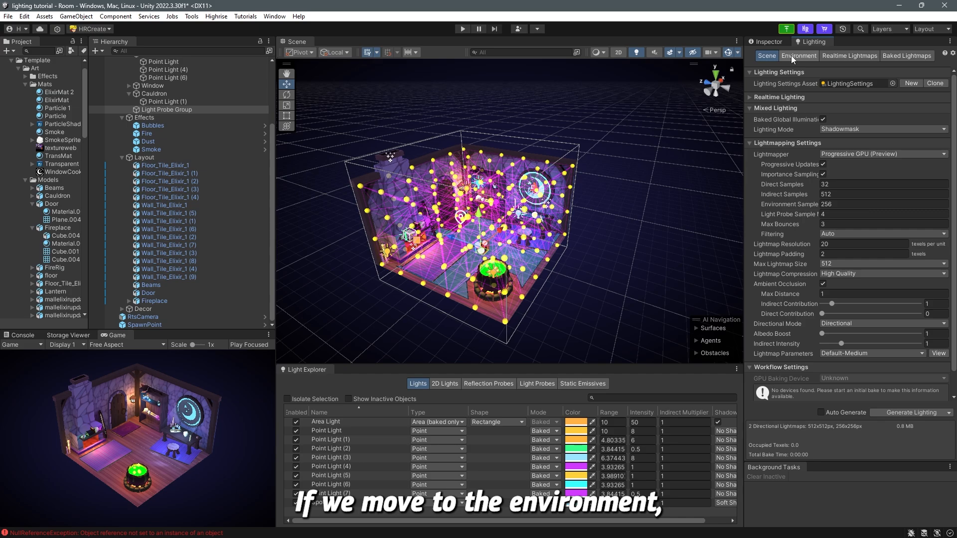
{"action": "left_click", "coordinate": [793, 56]}
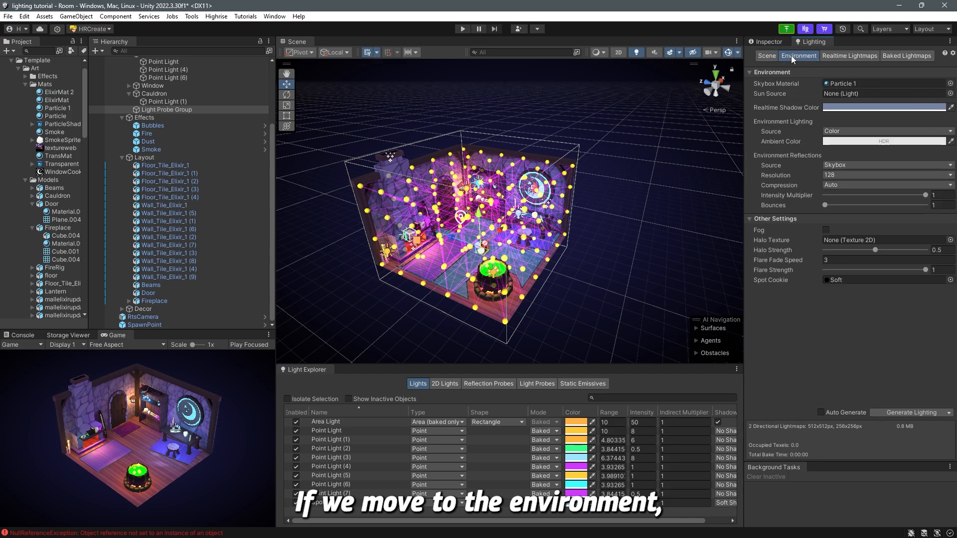
{"action": "left_click", "coordinate": [845, 84]}
{"action": "scroll", "coordinate": [376, 160], "scroll_direction": "down", "scroll_amount": 3}
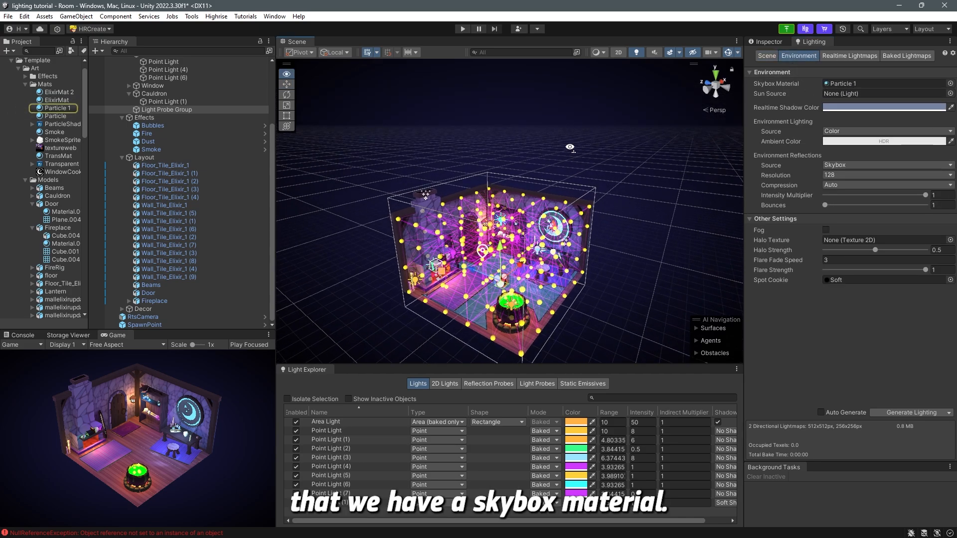
{"action": "scroll", "coordinate": [83, 112], "scroll_direction": "up", "scroll_amount": 2}
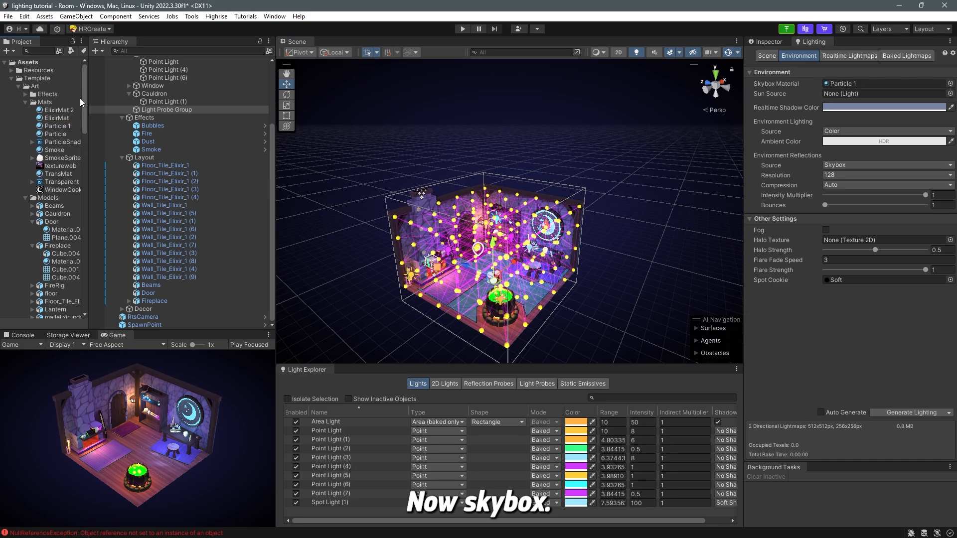
{"action": "right_click_drag", "start_coordinate": [614, 164], "coordinate": [321, 178]}
{"action": "right_click_drag", "start_coordinate": [412, 173], "coordinate": [285, 167]}
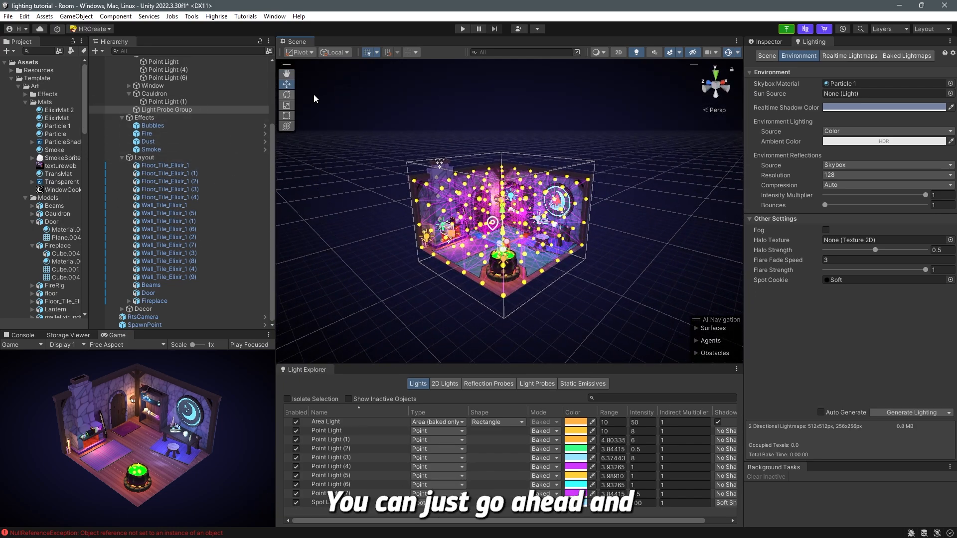
- Try the door's Material.001 as the skybox material and undo the assignment
{"action": "left_click_drag", "start_coordinate": [66, 230], "coordinate": [887, 84]}
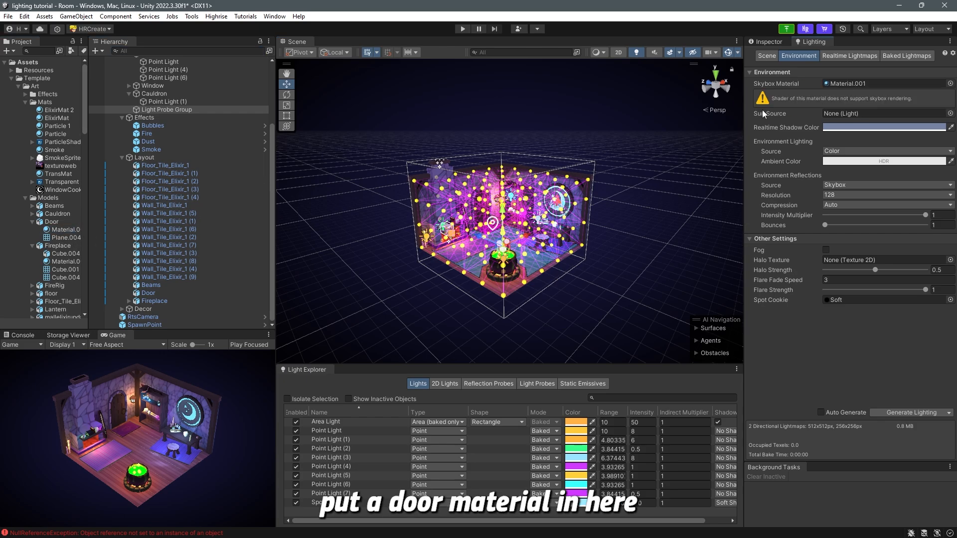
{"action": "key", "text": "ctrl+z"}
{"action": "right_click_drag", "start_coordinate": [519, 216], "coordinate": [573, 196]}
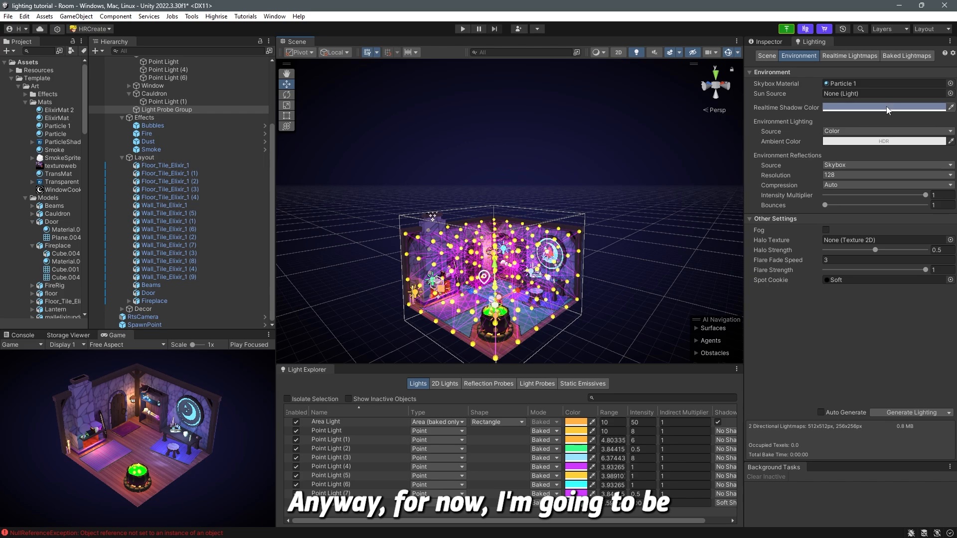
{"action": "right_click_drag", "start_coordinate": [531, 140], "coordinate": [610, 172]}
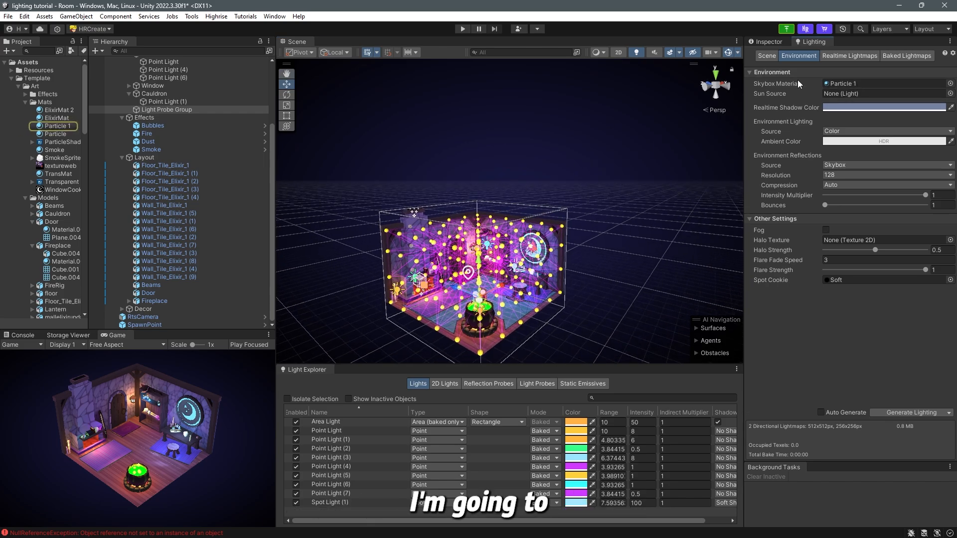
{"action": "left_click", "coordinate": [858, 86]}
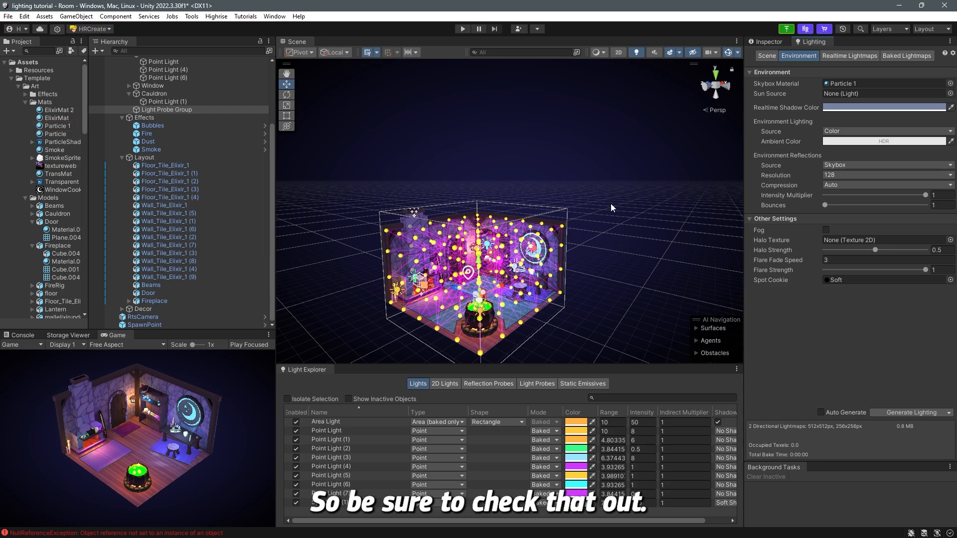
{"action": "left_click_drag", "start_coordinate": [586, 193], "coordinate": [591, 204], "text": "alt"}
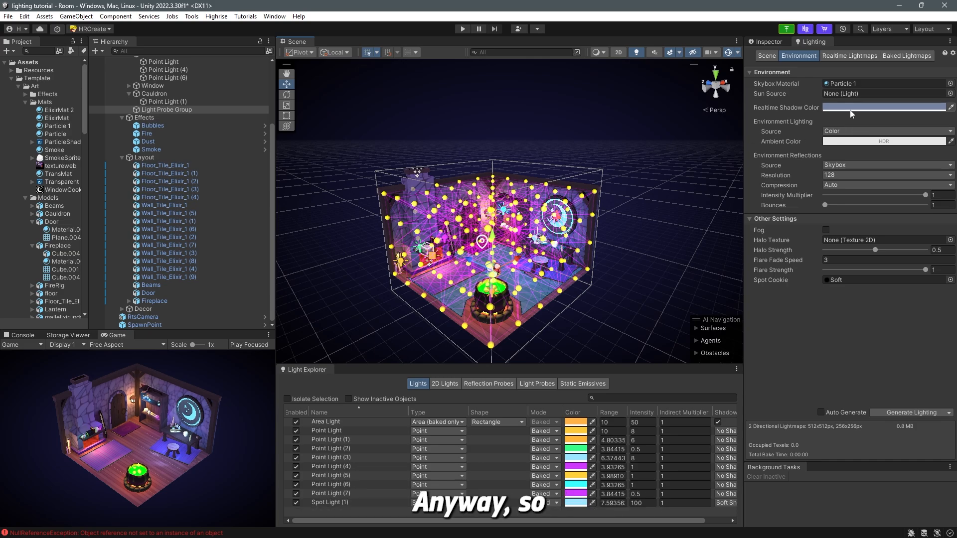
- Deselect the light probe group and try a different shade for the Realtime Shadow Color without keeping it
{"action": "left_click", "coordinate": [645, 185]}
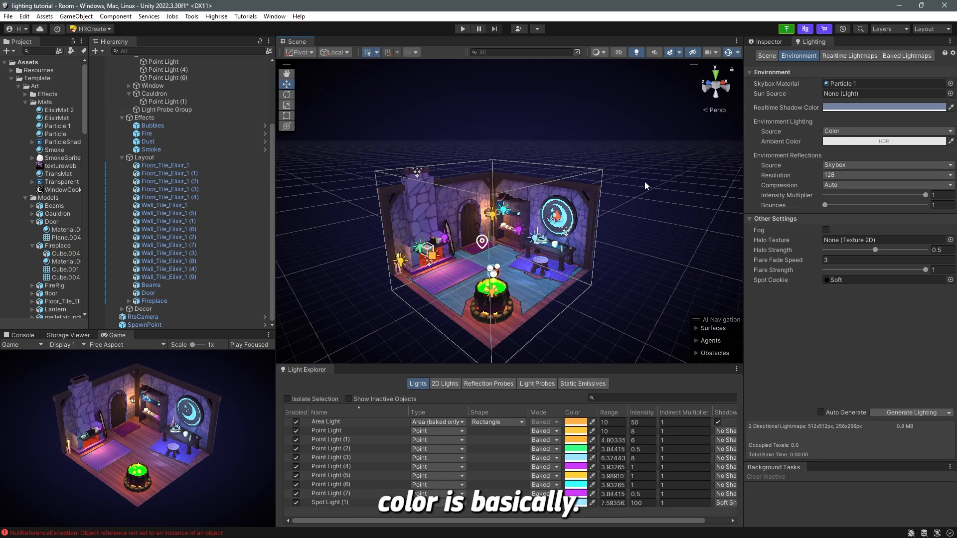
{"action": "left_click", "coordinate": [862, 109]}
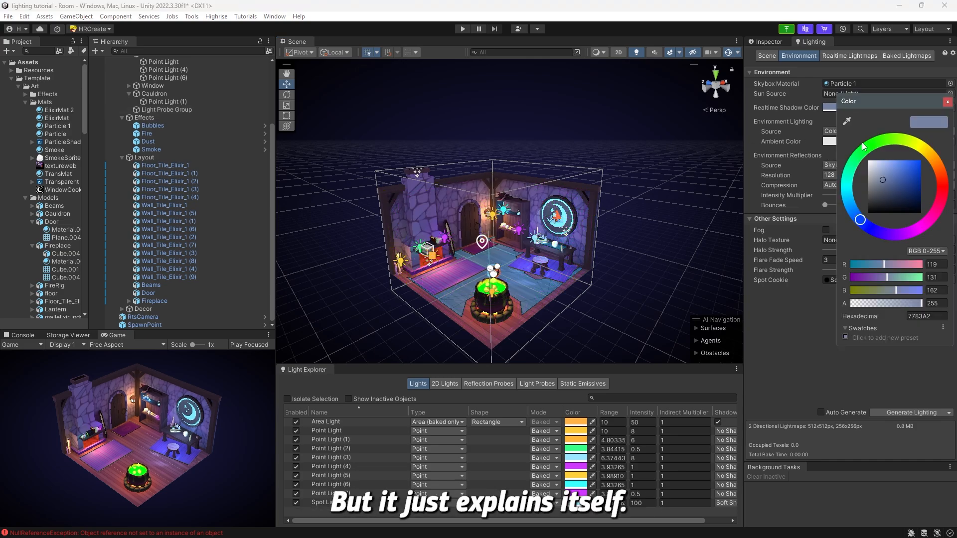
{"action": "left_click_drag", "start_coordinate": [887, 95], "coordinate": [842, 139]}
{"action": "mouse_move", "coordinate": [830, 217]}
{"action": "left_mouse_down"}
{"action": "mouse_move", "coordinate": [854, 224]}
{"action": "mouse_move", "coordinate": [841, 212]}
{"action": "left_mouse_up"}
{"action": "left_click", "coordinate": [902, 145]}
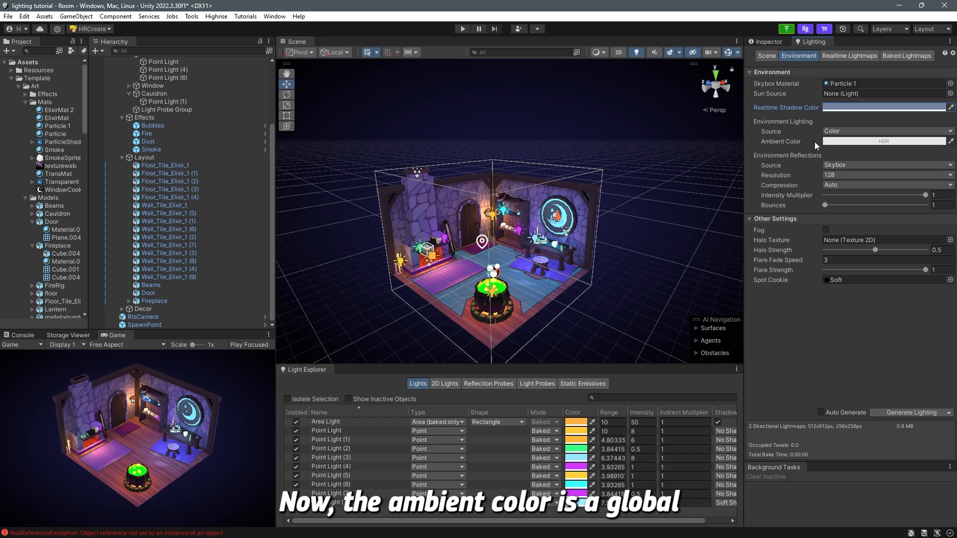
- Try a muted red ambient colour (RGB 128, 50, 50) for the environment lighting and cancel the change
{"action": "mouse_move", "coordinate": [814, 142]}
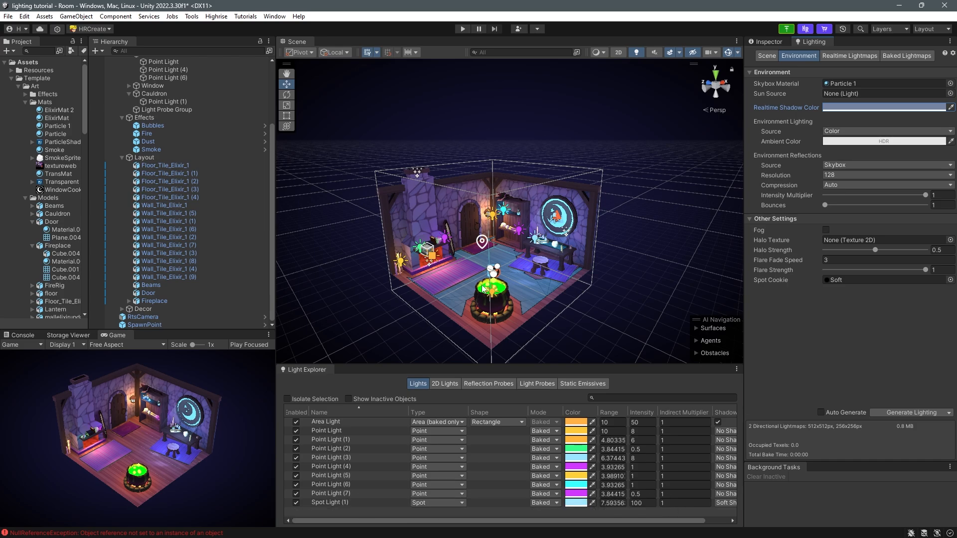
{"action": "right_click_drag", "start_coordinate": [570, 195], "coordinate": [549, 232]}
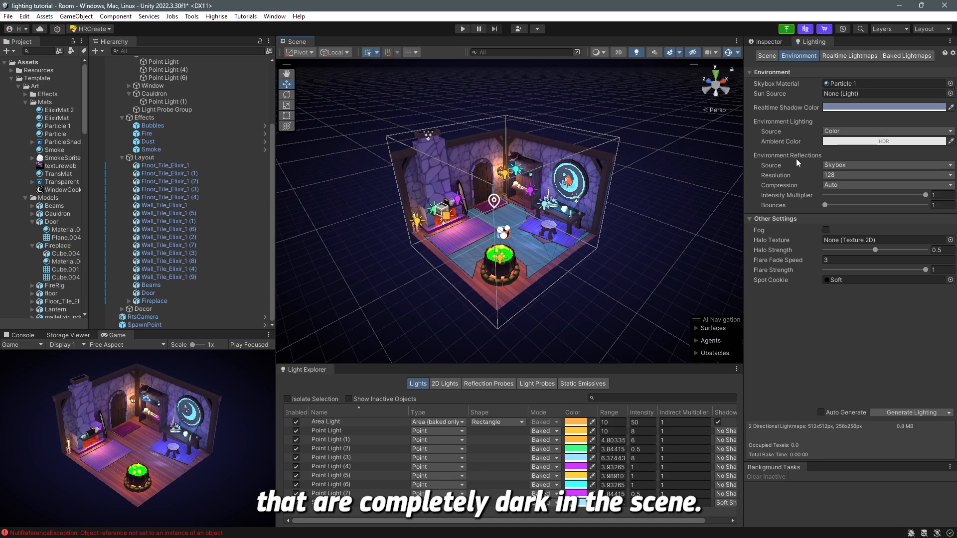
{"action": "left_click", "coordinate": [892, 141]}
{"action": "left_click_drag", "start_coordinate": [886, 133], "coordinate": [830, 159]}
{"action": "mouse_move", "coordinate": [843, 231]}
{"action": "left_mouse_down"}
{"action": "mouse_move", "coordinate": [857, 222]}
{"action": "mouse_move", "coordinate": [849, 242]}
{"action": "left_mouse_up"}
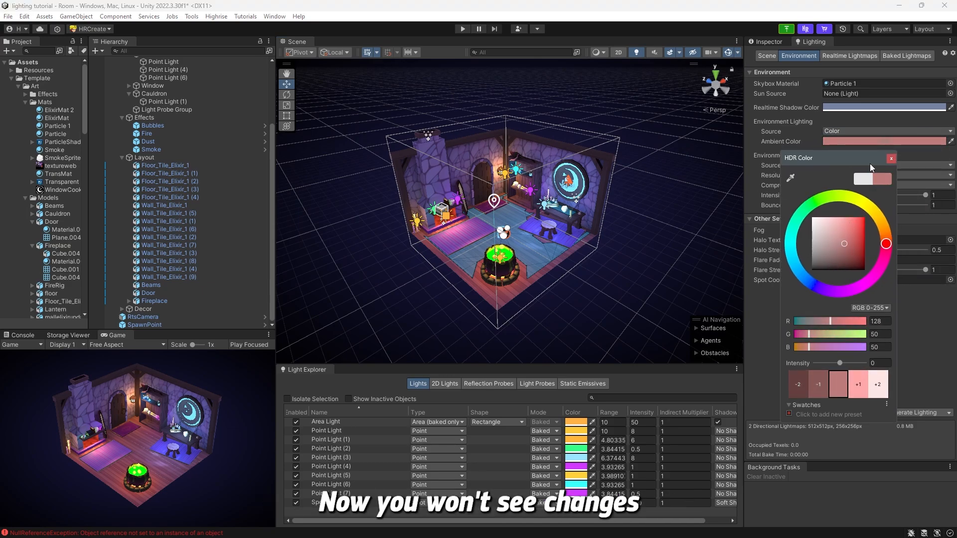
{"action": "key", "text": "Escape"}
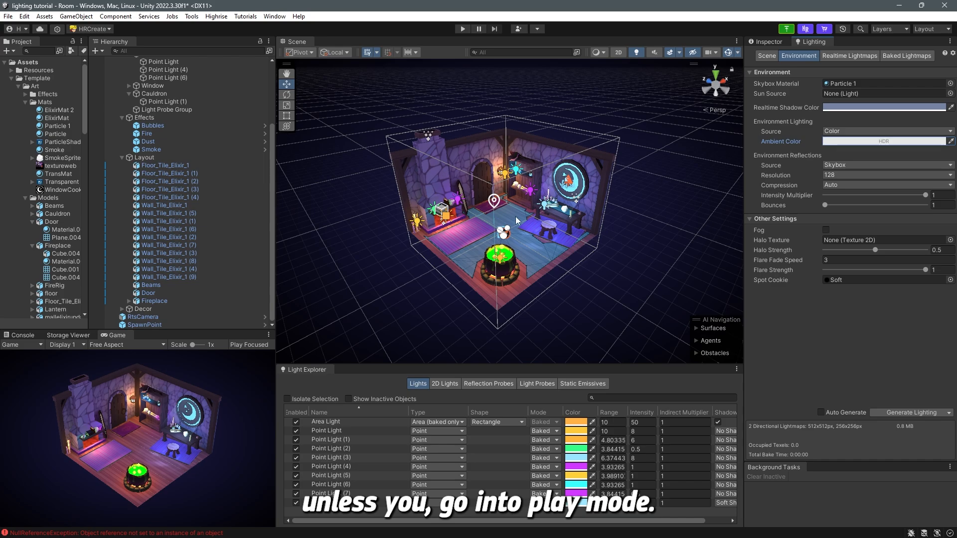
- Try Skybox and Gradient as the environment lighting source, undoing each, and return the source to Color
{"action": "left_click", "coordinate": [858, 131]}
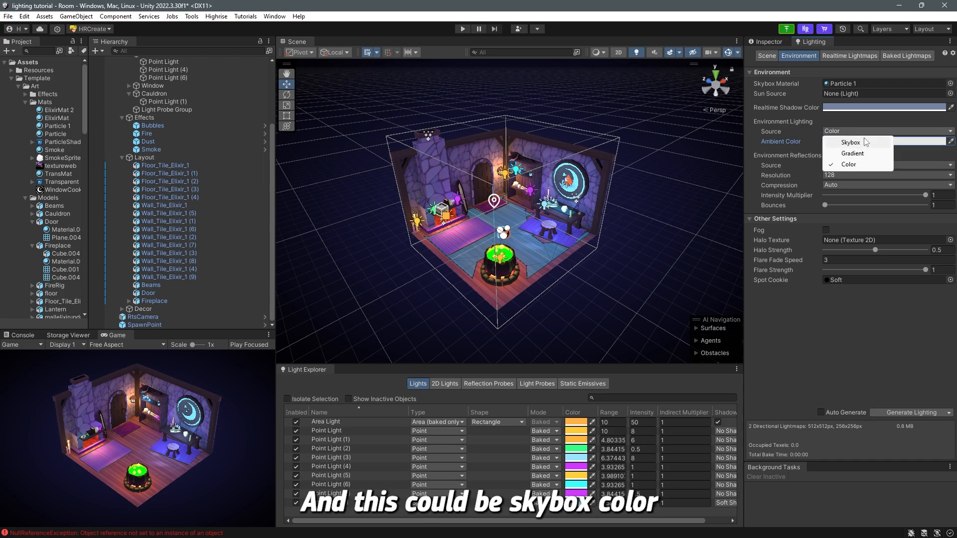
{"action": "left_click", "coordinate": [866, 146]}
{"action": "key", "text": "ctrl+z"}
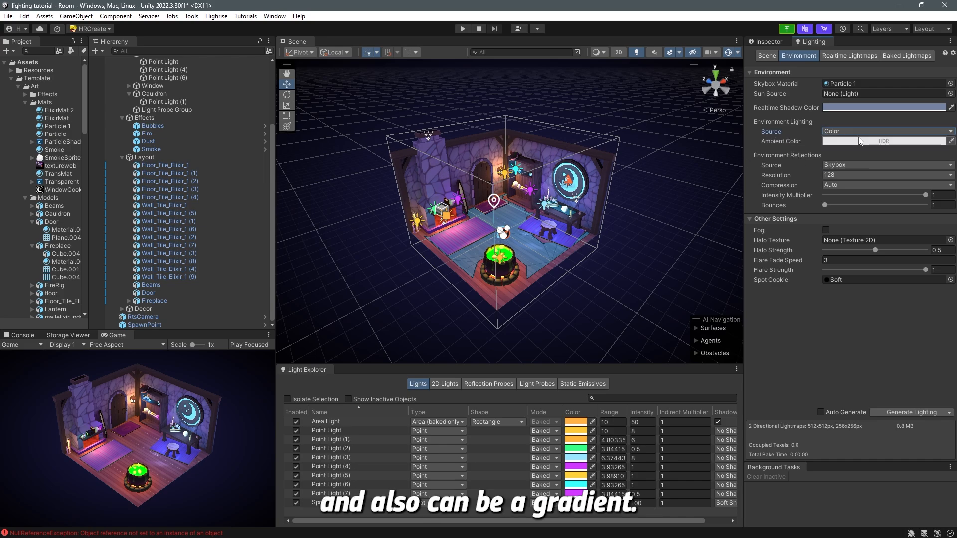
{"action": "left_click", "coordinate": [856, 134]}
{"action": "left_click", "coordinate": [854, 153]}
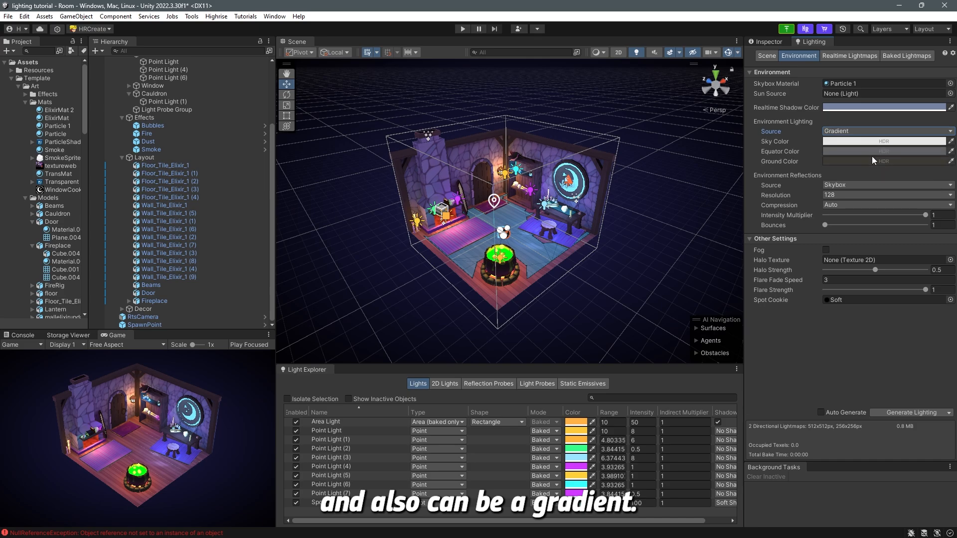
{"action": "key", "text": "ctrl+z"}
{"action": "left_click", "coordinate": [855, 134]}
{"action": "left_click", "coordinate": [861, 163]}
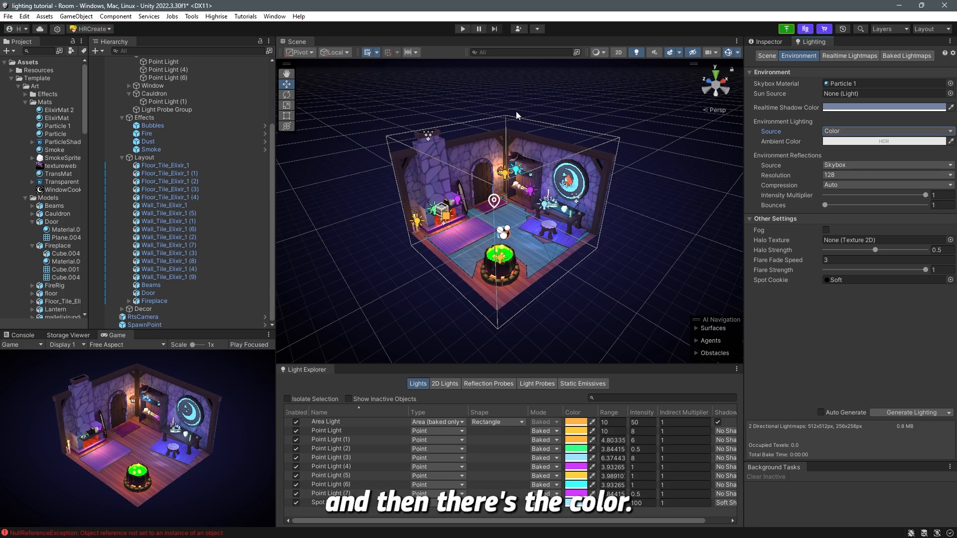
- Start the play test, dock the Game view beside the Scene view, and frame the whole room with the character
{"action": "left_click", "coordinate": [464, 29]}
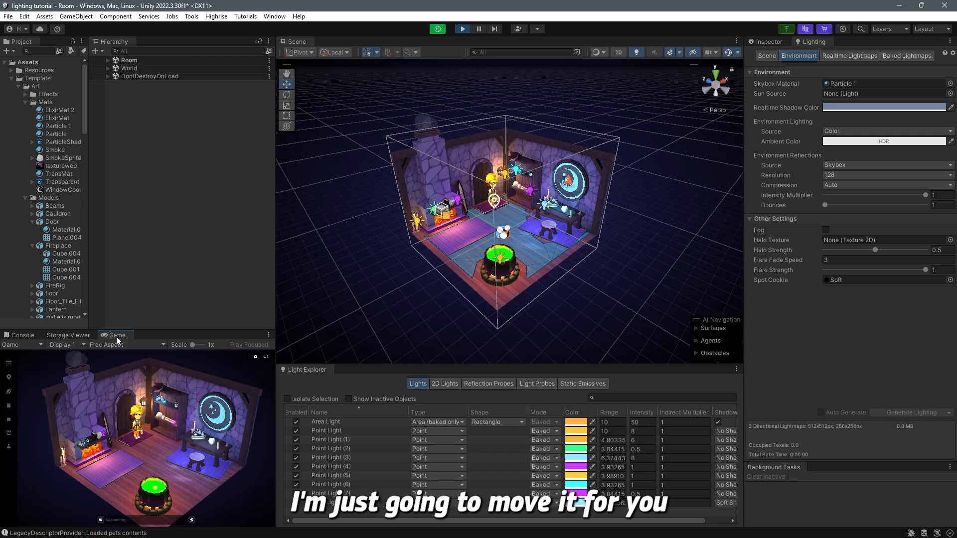
{"action": "left_click_drag", "start_coordinate": [116, 336], "coordinate": [399, 106]}
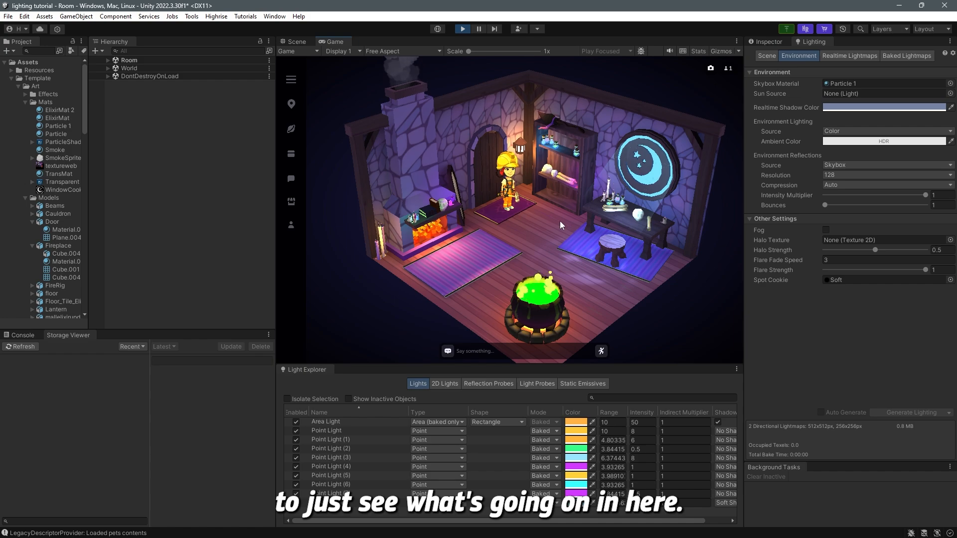
{"action": "scroll", "coordinate": [531, 251], "scroll_direction": "down", "scroll_amount": 1}
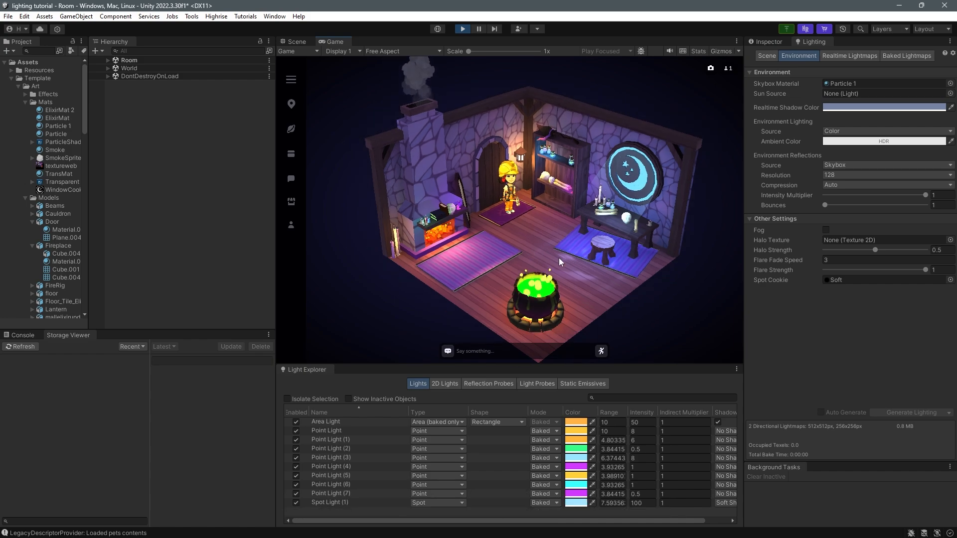
{"action": "scroll", "coordinate": [558, 258], "scroll_direction": "down", "scroll_amount": 1}
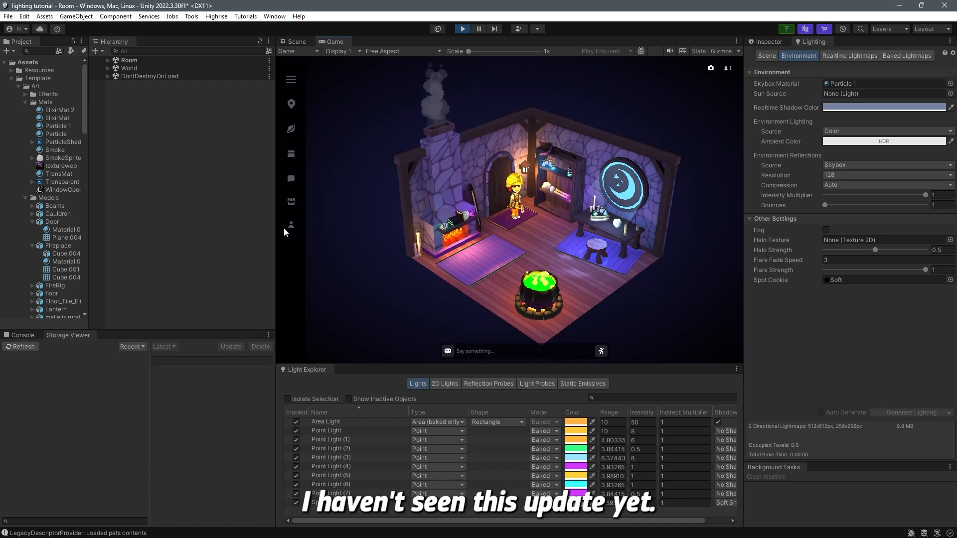
{"action": "left_click_drag", "start_coordinate": [453, 210], "coordinate": [386, 208]}
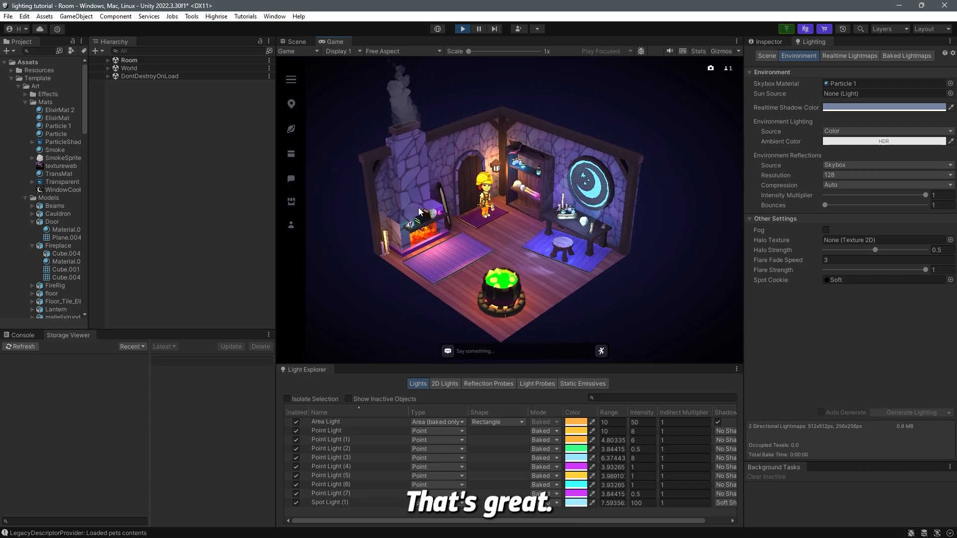
- Try a red ambient colour (RGB 241, 20, 20) for the environment lighting, followed by the Gradient source
{"action": "left_click", "coordinate": [863, 141]}
{"action": "left_click_drag", "start_coordinate": [887, 211], "coordinate": [917, 196]}
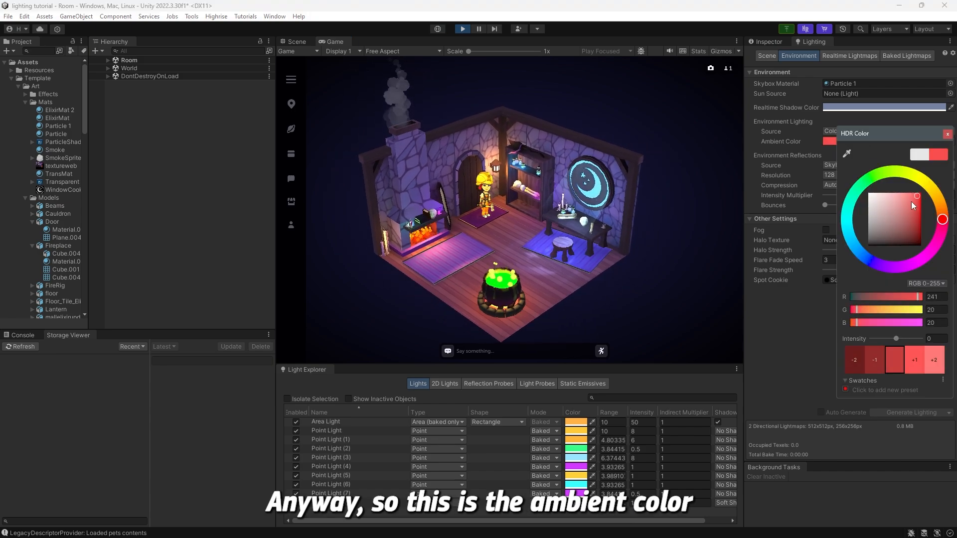
{"action": "left_click", "coordinate": [848, 128]}
{"action": "left_click", "coordinate": [848, 131]}
{"action": "left_click", "coordinate": [852, 154]}
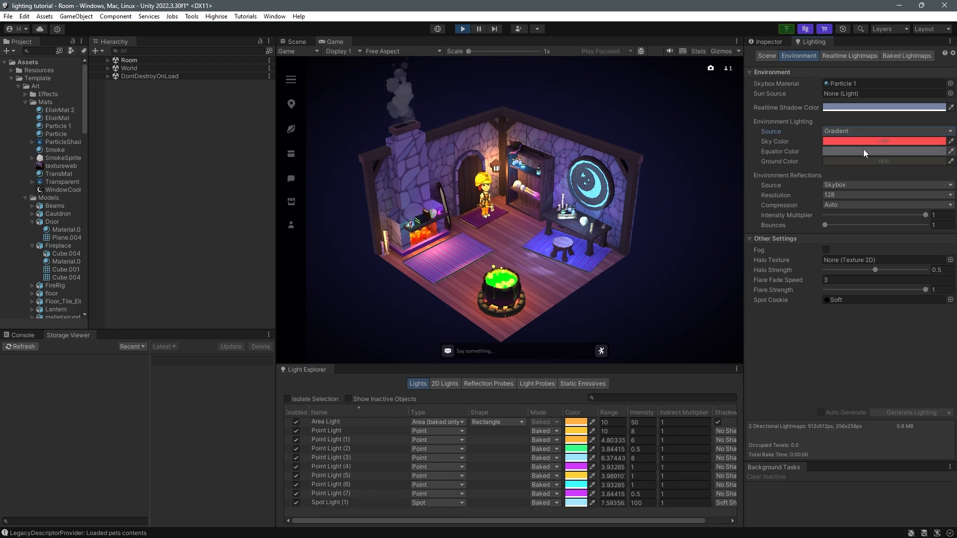
- Try the Skybox lighting source with an intensity multiplier of 3.03, and undo the environment lighting changes
{"action": "left_click", "coordinate": [857, 131]}
{"action": "left_click", "coordinate": [851, 143]}
{"action": "left_click_drag", "start_coordinate": [843, 141], "coordinate": [908, 142]}
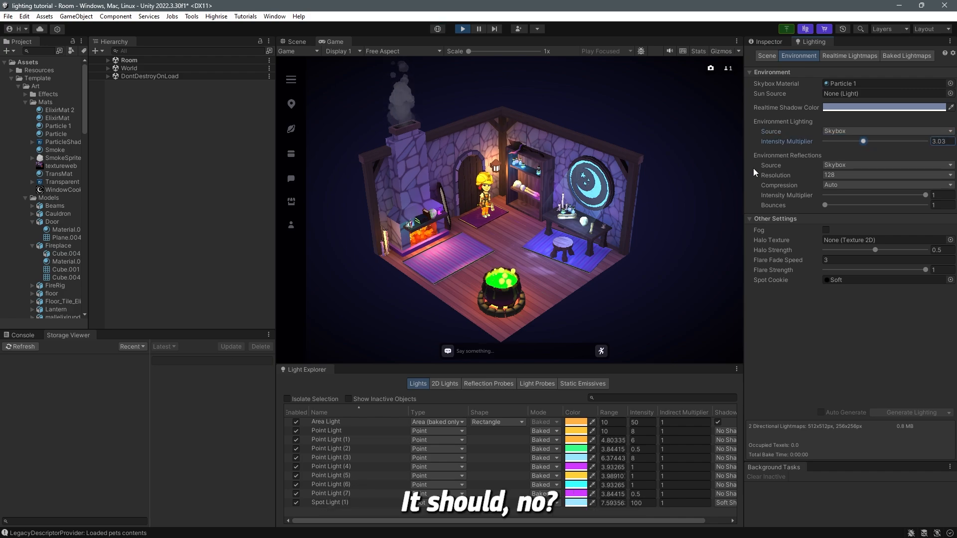
{"action": "key", "text": "ctrl+z"}
{"action": "key", "text": "ctrl+z"}
{"action": "key", "text": "ctrl+z"}
{"action": "key", "text": "ctrl+z"}
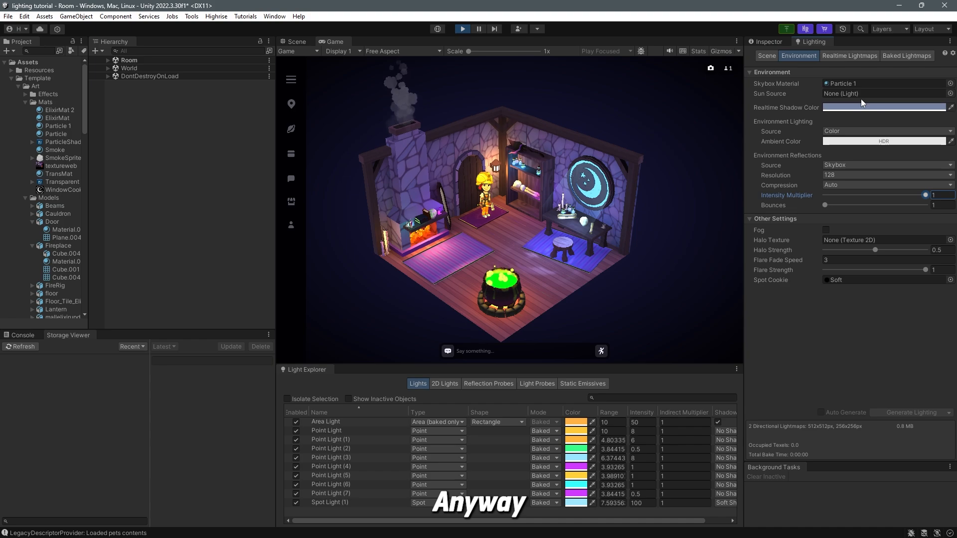
- Walk the character across the room, recheck the Realtime Shadow Color and Ambient Color, and stop the play test
{"action": "left_click", "coordinate": [531, 268]}
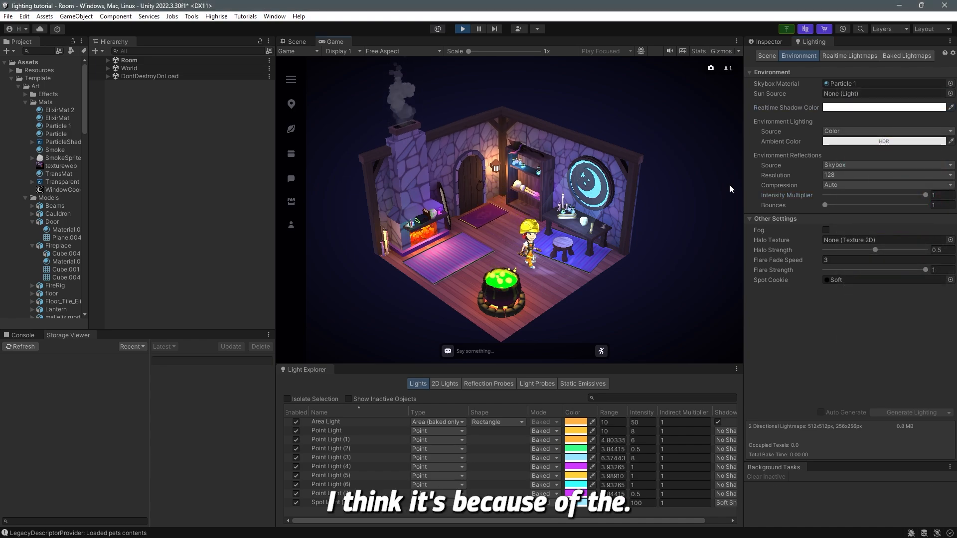
{"action": "left_click", "coordinate": [851, 108]}
{"action": "left_click", "coordinate": [879, 143]}
{"action": "left_click", "coordinate": [816, 115]}
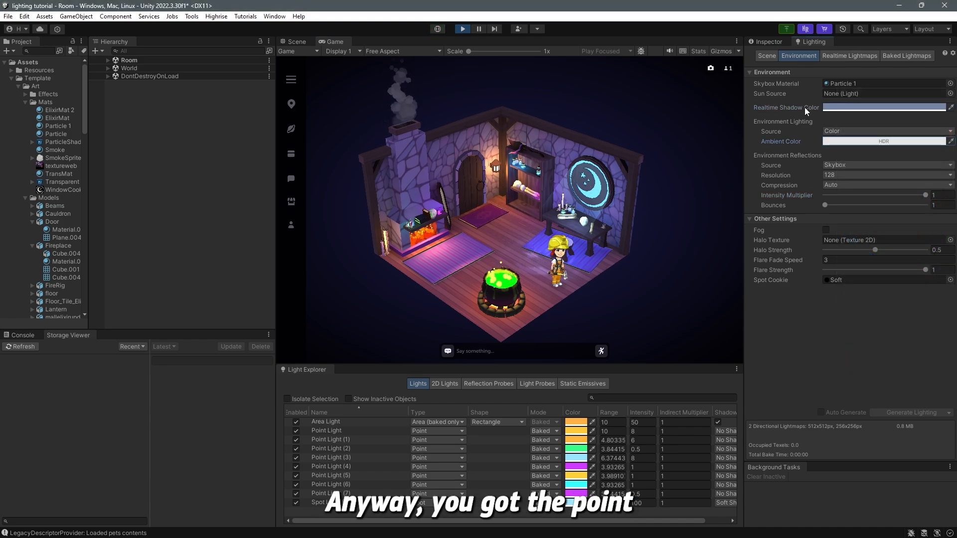
{"action": "left_click", "coordinate": [461, 30]}
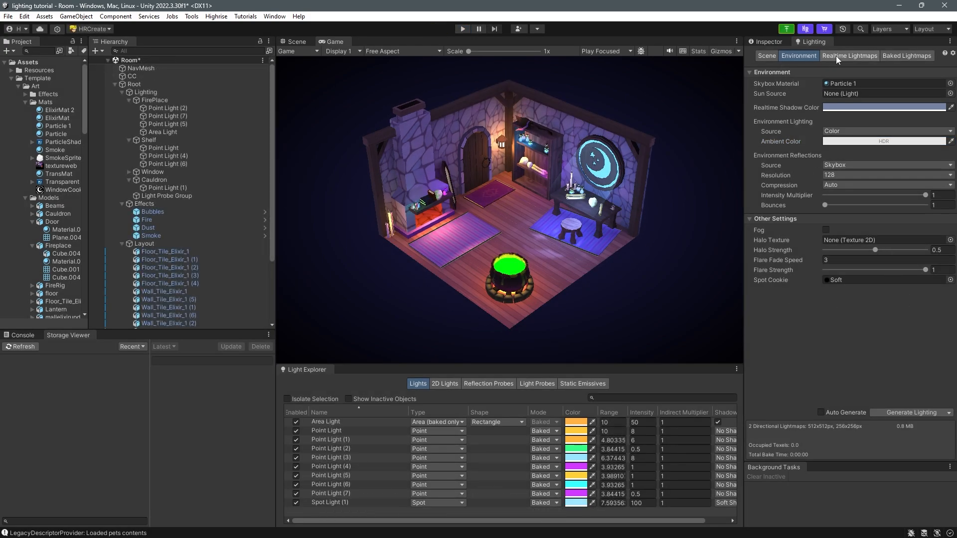
- Show the scene's baked lightmap files and display the room in the Scene view with the Baked Lightmap draw mode
{"action": "left_click", "coordinate": [899, 58]}
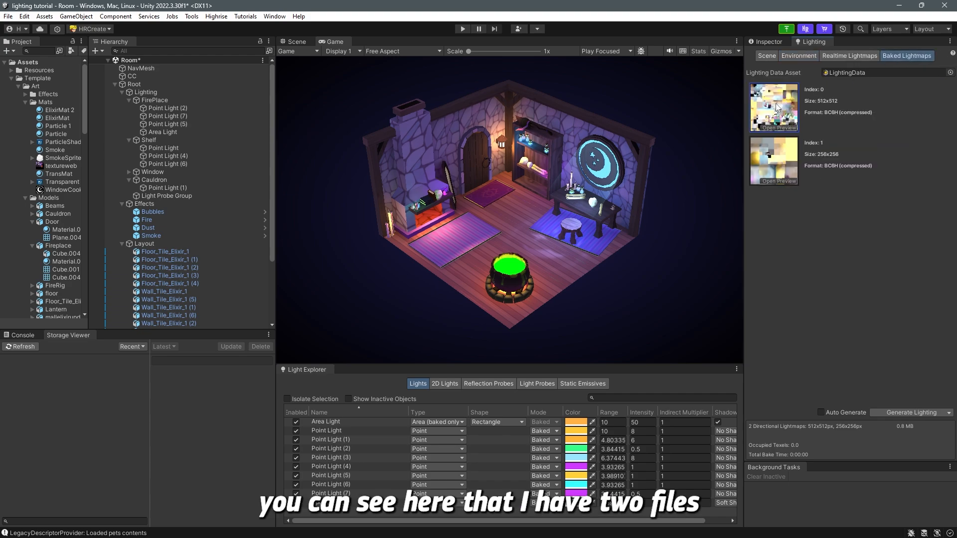
{"action": "left_click", "coordinate": [301, 44]}
{"action": "left_click_drag", "start_coordinate": [737, 140], "coordinate": [637, 138], "text": "alt"}
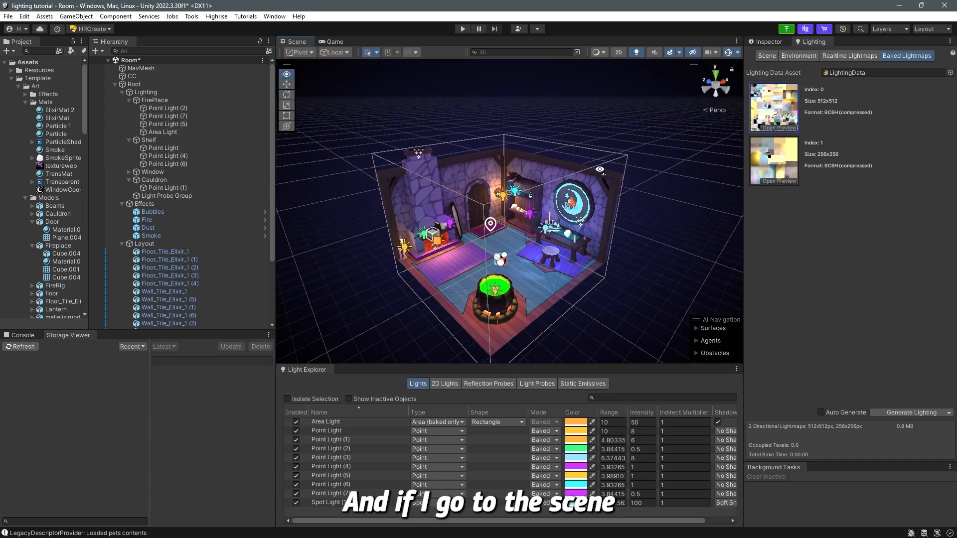
{"action": "left_click", "coordinate": [606, 56]}
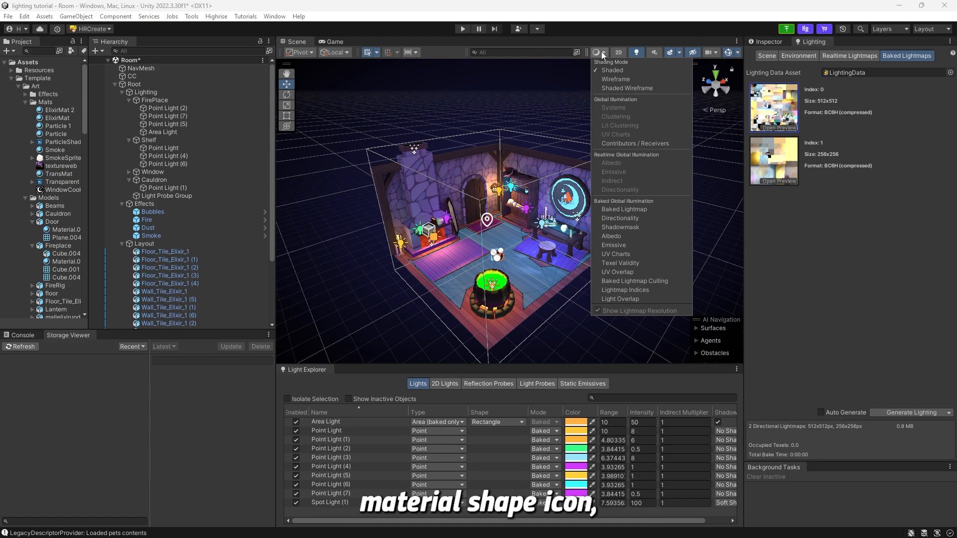
{"action": "left_click", "coordinate": [632, 209]}
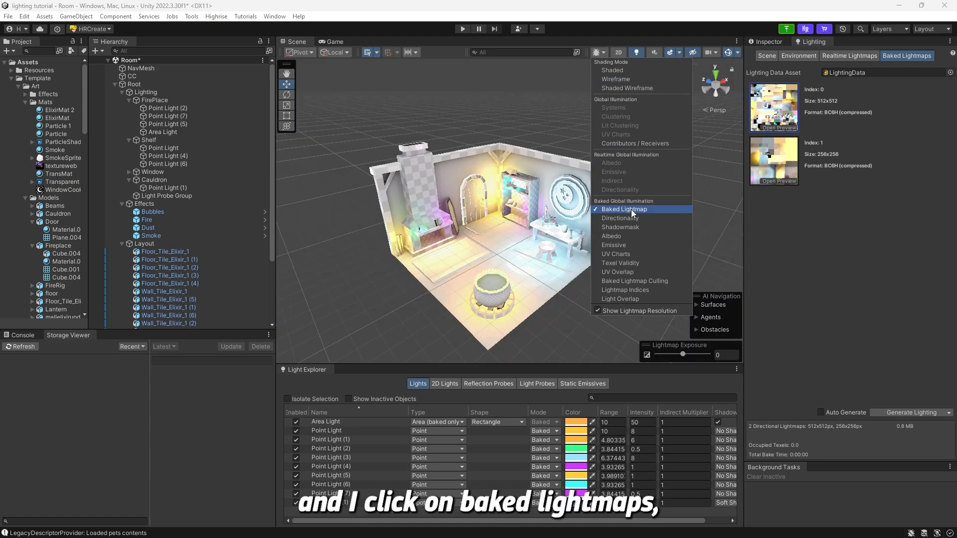
{"action": "left_click", "coordinate": [708, 212]}
- Inspect the baked room and examine the baked lightmap properties of the fireplace and the shelf
{"action": "key", "text": "w"}
{"action": "mouse_move", "coordinate": [648, 203]}
{"action": "right_mouse_down"}
{"action": "mouse_move", "coordinate": [585, 235]}
{"action": "mouse_move", "coordinate": [626, 240]}
{"action": "right_mouse_up"}
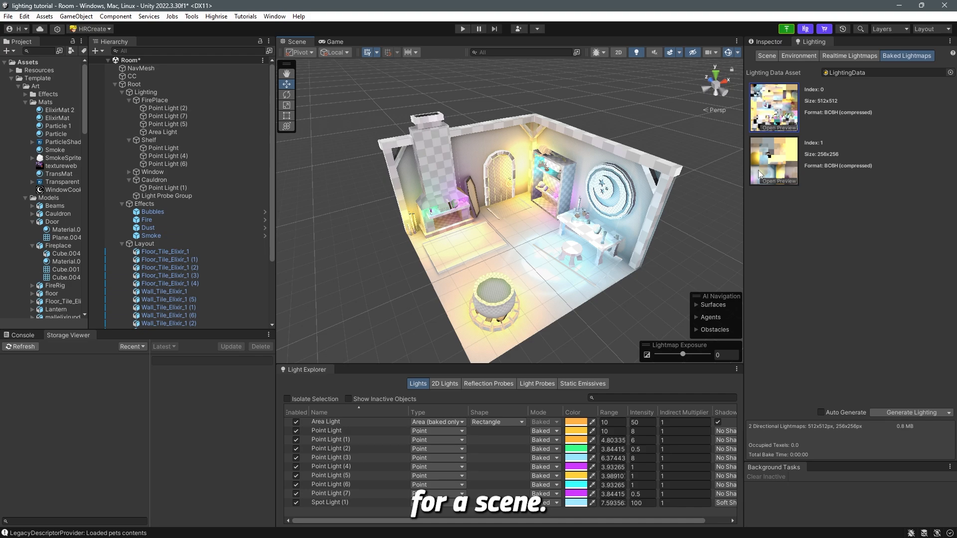
{"action": "right_click_drag", "start_coordinate": [578, 186], "coordinate": [601, 184]}
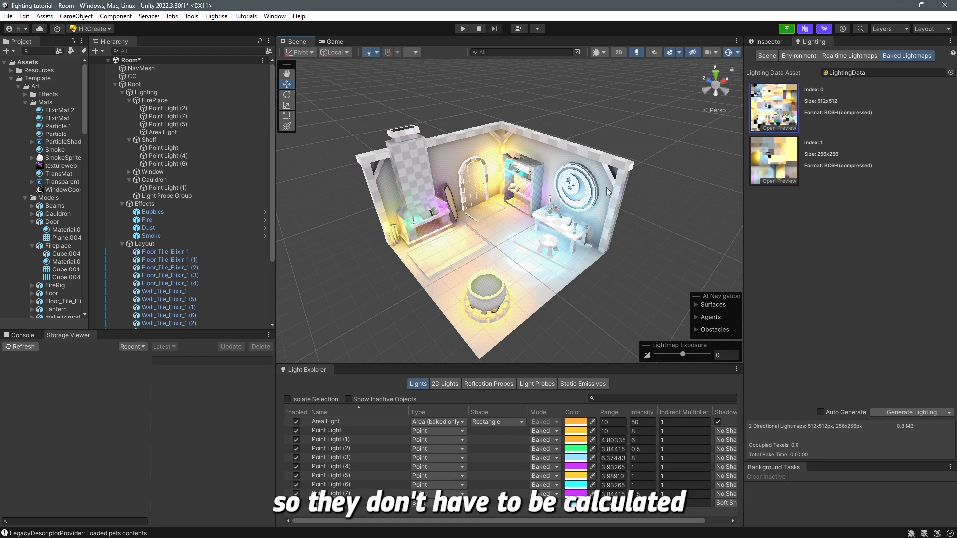
{"action": "mouse_move", "coordinate": [602, 190]}
{"action": "right_mouse_down"}
{"action": "mouse_move", "coordinate": [628, 194]}
{"action": "mouse_move", "coordinate": [613, 187]}
{"action": "right_mouse_up"}
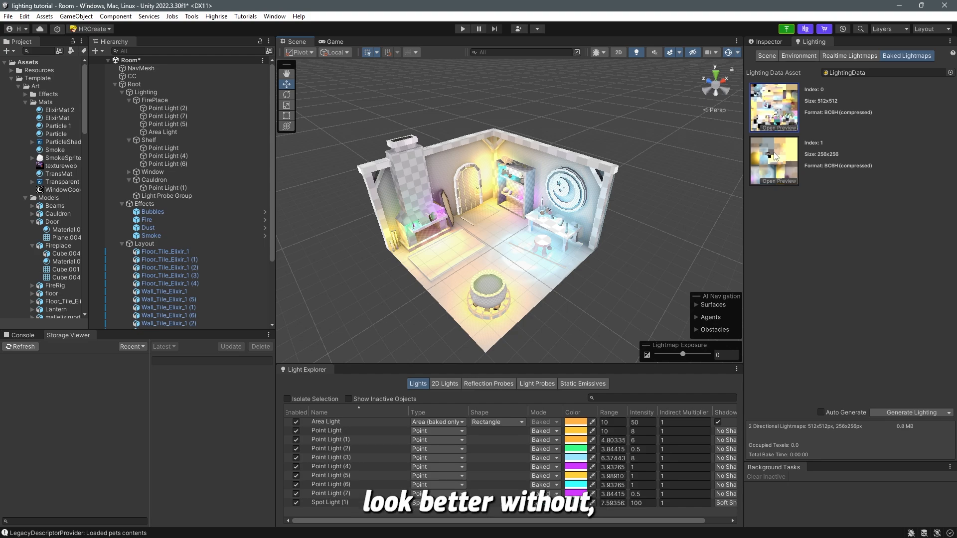
{"action": "key", "text": "w"}
{"action": "right_click_drag", "start_coordinate": [500, 211], "coordinate": [493, 212]}
{"action": "left_click", "coordinate": [393, 177]}
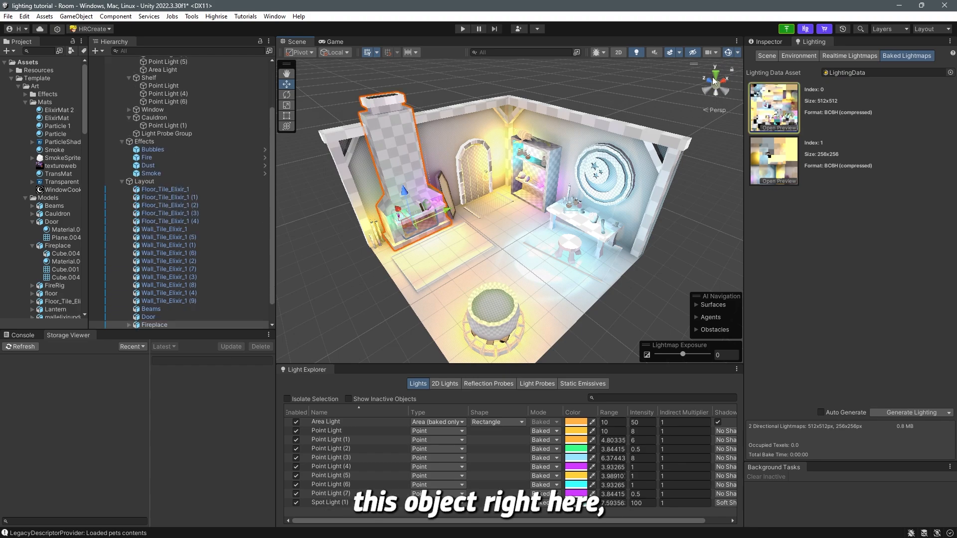
{"action": "left_click", "coordinate": [765, 42]}
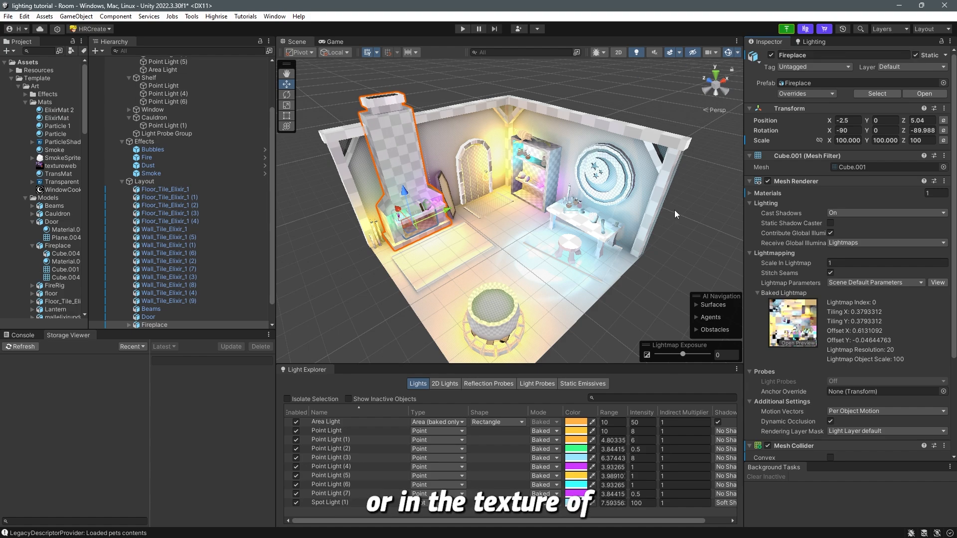
{"action": "left_click", "coordinate": [548, 175]}
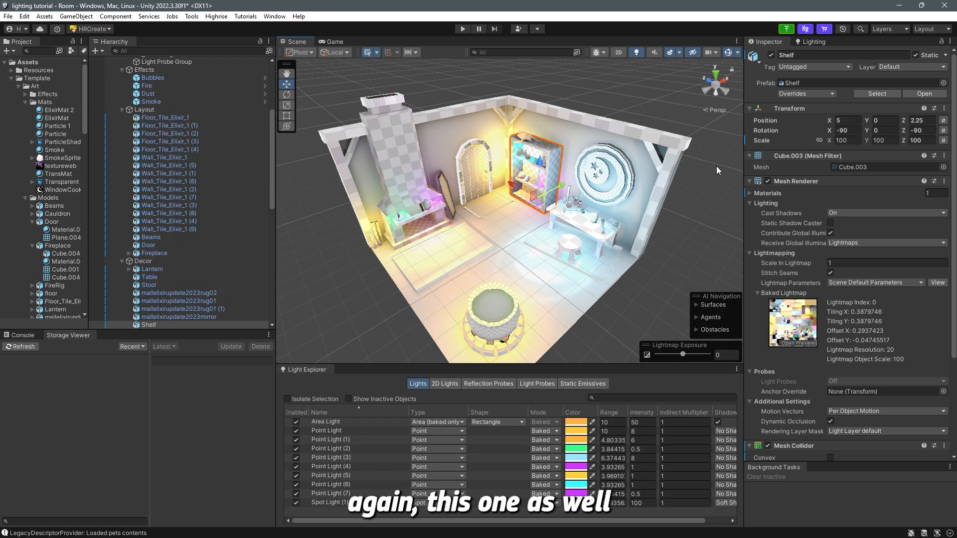
- Select the cauldron, view it up close, and examine which baked lightmap it uses
{"action": "left_click", "coordinate": [495, 310]}
{"action": "key", "text": "f"}
{"action": "right_click_drag", "start_coordinate": [607, 324], "coordinate": [484, 282]}
{"action": "key", "text": "w"}
{"action": "key", "text": "s"}
{"action": "left_click", "coordinate": [484, 283]}
{"action": "right_click_drag", "start_coordinate": [598, 259], "coordinate": [570, 152]}
{"action": "key", "text": "s"}
{"action": "key", "text": "w"}
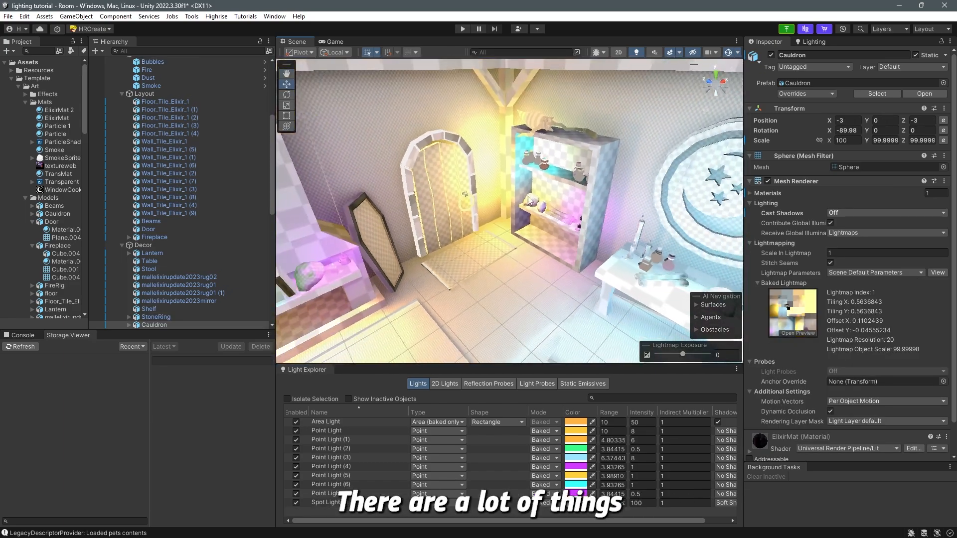
- Compare the static and lightmap settings of the door and the moonlight object
{"action": "left_click", "coordinate": [454, 215]}
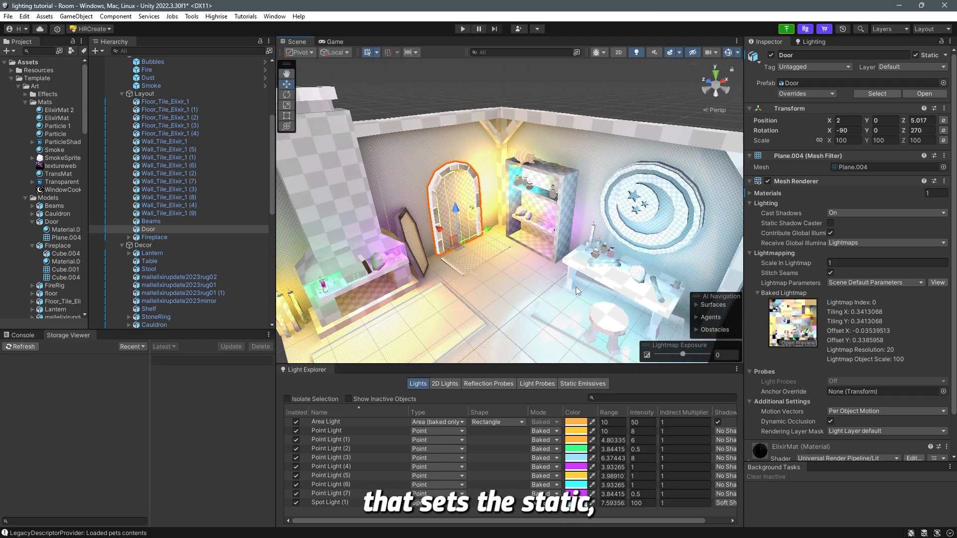
{"action": "left_click", "coordinate": [610, 319]}
{"action": "key", "text": "s"}
{"action": "right_click_drag", "start_coordinate": [611, 320], "coordinate": [587, 274]}
{"action": "left_click", "coordinate": [610, 213]}
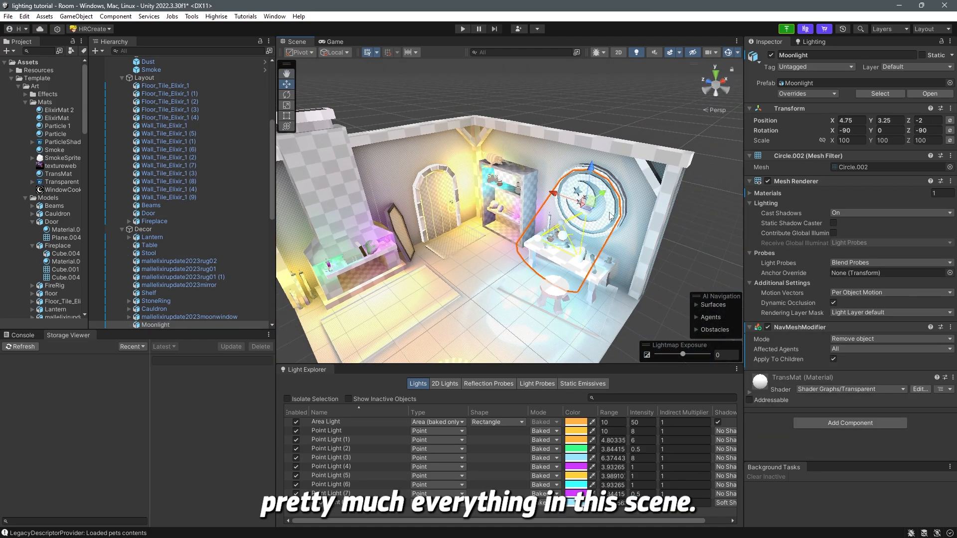
- Move in on the shelf, select the small skull on it, and examine its baked lightmap settings
{"action": "key", "text": "d"}
{"action": "right_click_drag", "start_coordinate": [624, 217], "coordinate": [557, 213]}
{"action": "key", "text": "w"}
{"action": "left_click", "coordinate": [537, 203]}
{"action": "key", "text": "a"}
{"action": "key", "text": "s"}
{"action": "key", "text": "w"}
{"action": "key", "text": "w"}
{"action": "left_click", "coordinate": [512, 203]}
{"action": "key", "text": "s"}
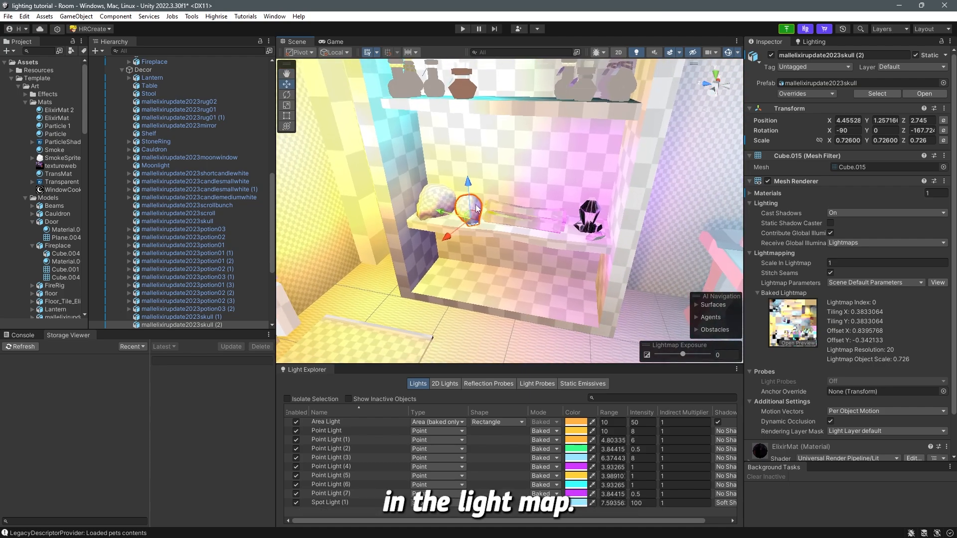
{"action": "key", "text": "s"}
{"action": "right_click_drag", "start_coordinate": [515, 224], "coordinate": [467, 252]}
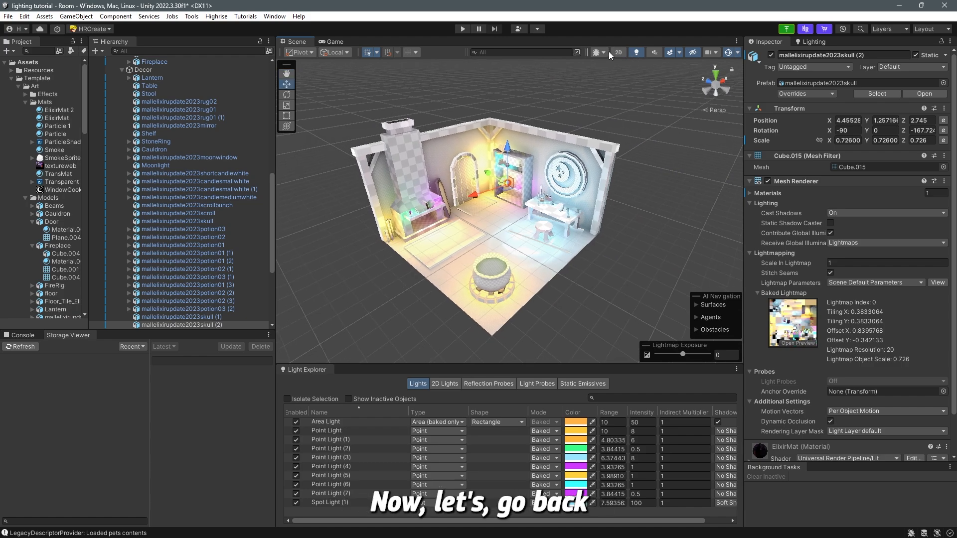
- Return the scene view to Shaded mode and open the scene lighting settings
{"action": "left_click", "coordinate": [606, 51]}
{"action": "left_click", "coordinate": [633, 69]}
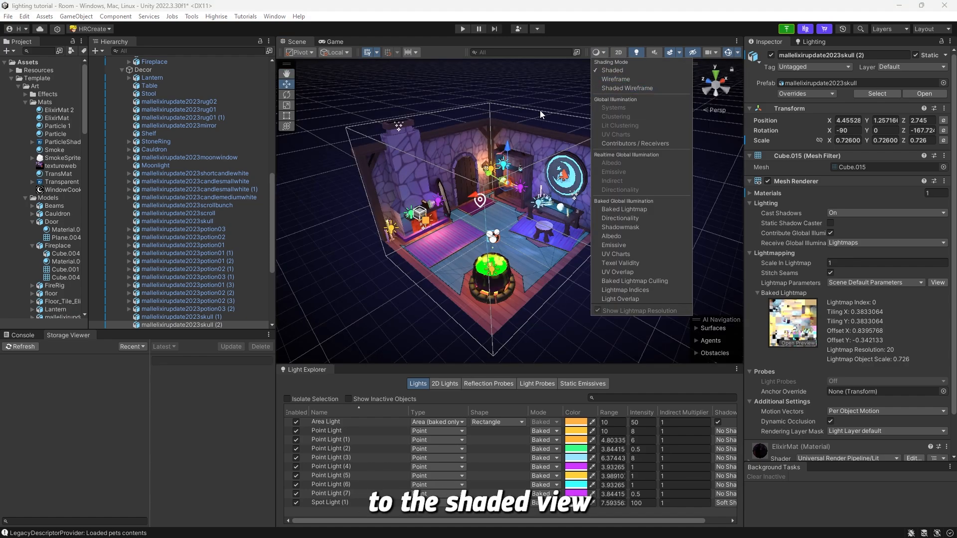
{"action": "left_click", "coordinate": [813, 42]}
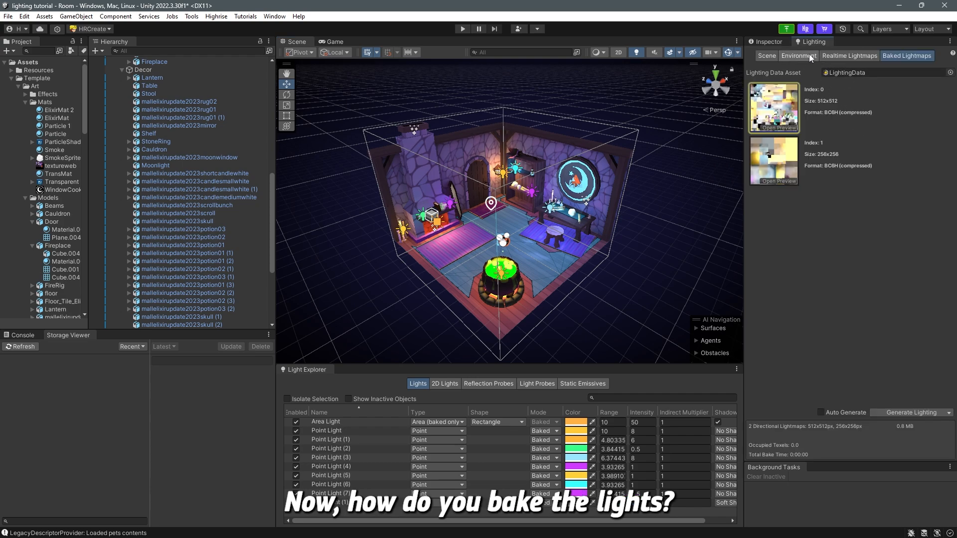
{"action": "left_click", "coordinate": [769, 55]}
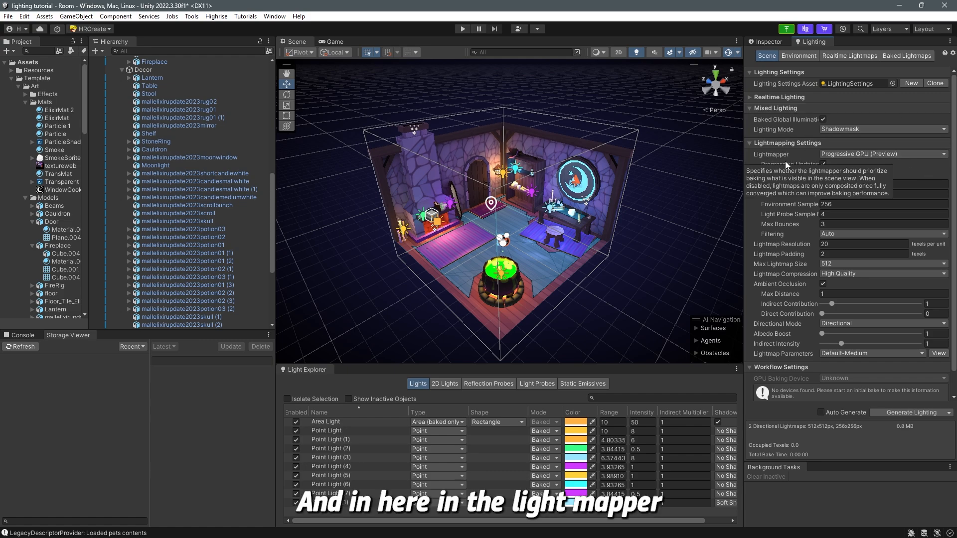
- Review the lightmapper and lightmap compression options, keeping Progressive GPU (Preview) and High Quality
{"action": "left_click", "coordinate": [861, 154]}
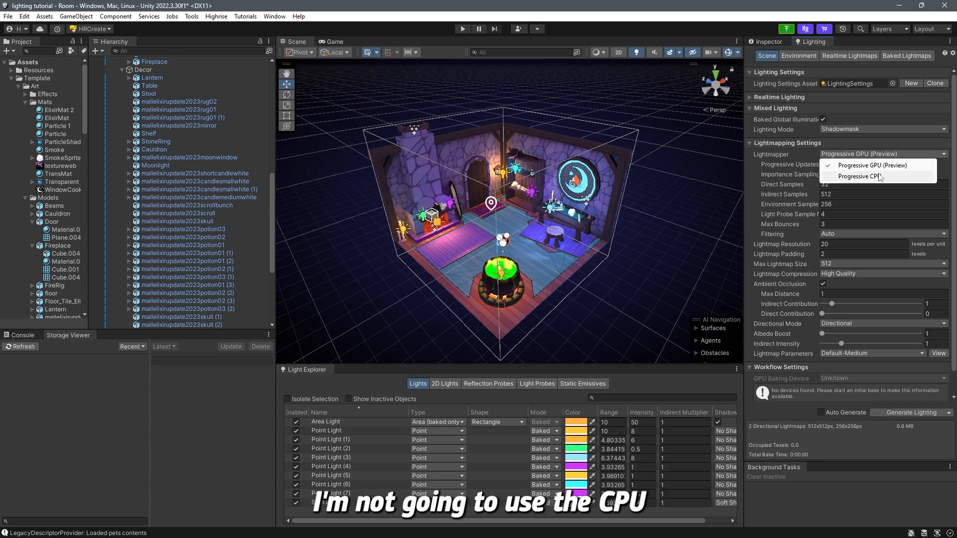
{"action": "left_click", "coordinate": [915, 166]}
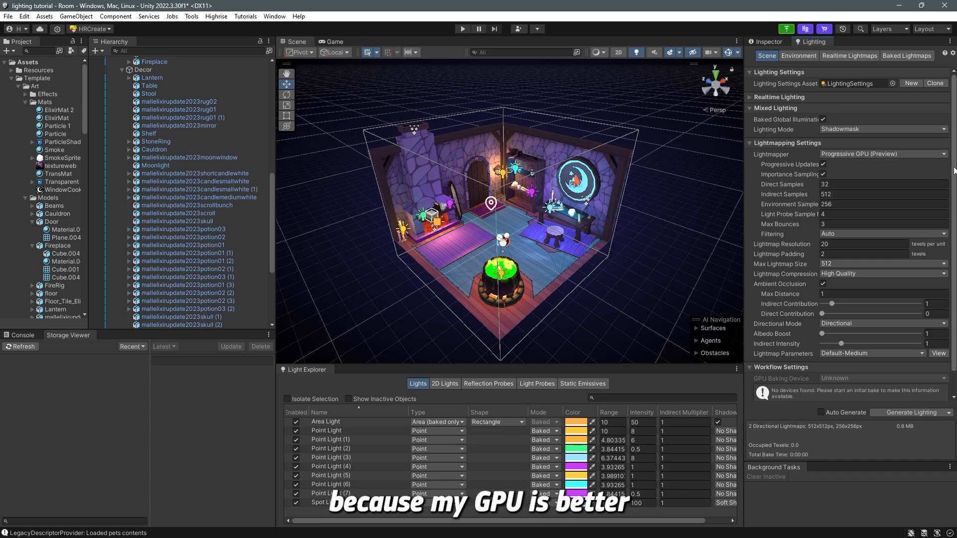
{"action": "scroll", "coordinate": [951, 170], "scroll_direction": "down", "scroll_amount": 1}
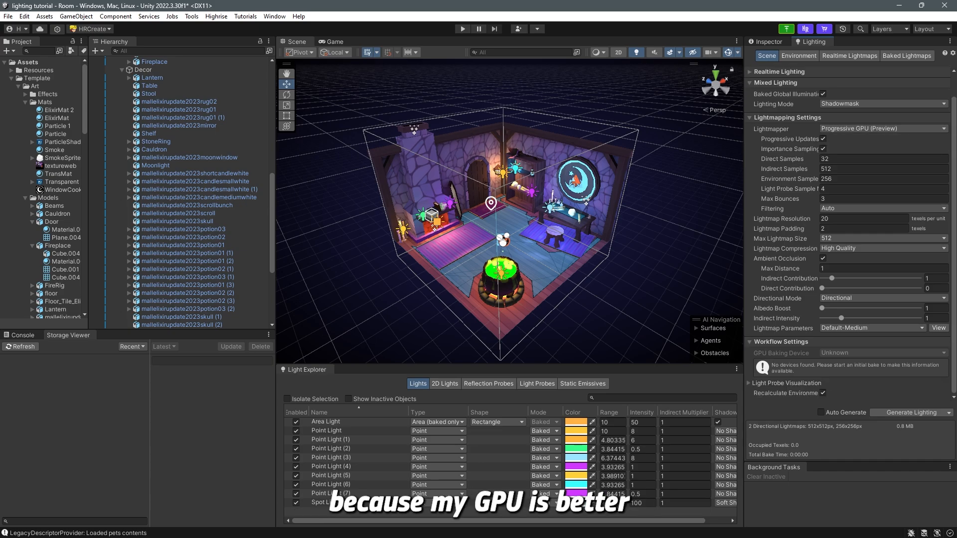
{"action": "left_click", "coordinate": [842, 249]}
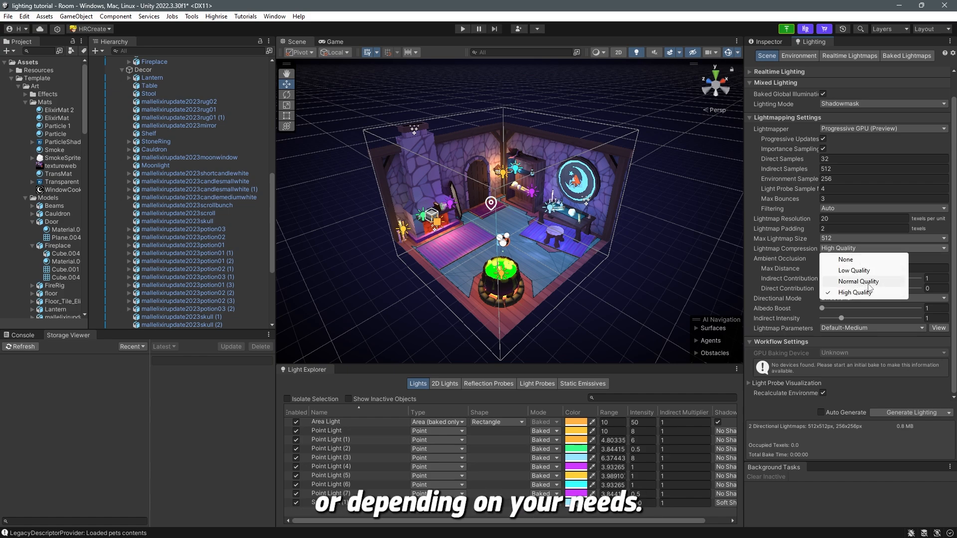
{"action": "left_click", "coordinate": [762, 220]}
- Try lightmap resolutions of 40 and 15 texels per unit, and set the resolution back to 20
{"action": "left_click", "coordinate": [826, 220]}
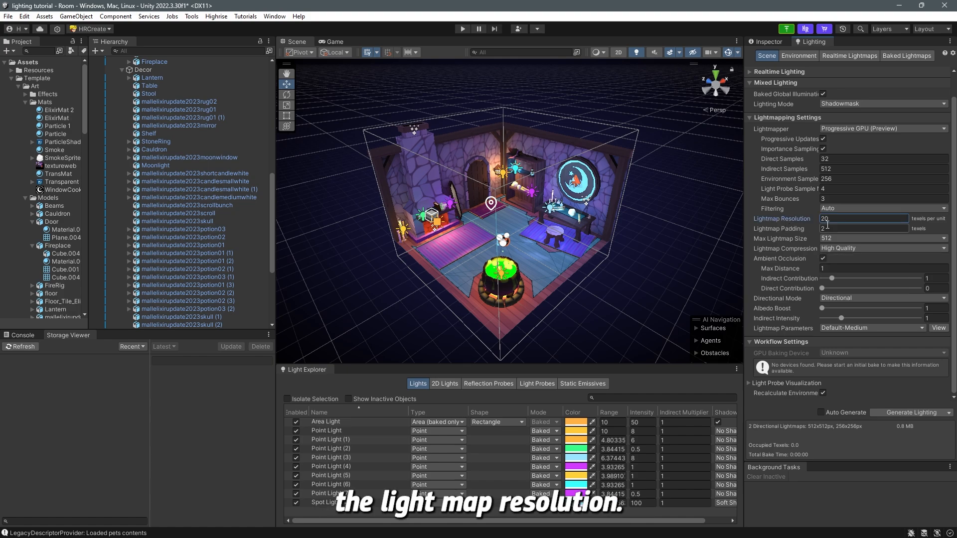
{"action": "double_click", "coordinate": [831, 222]}
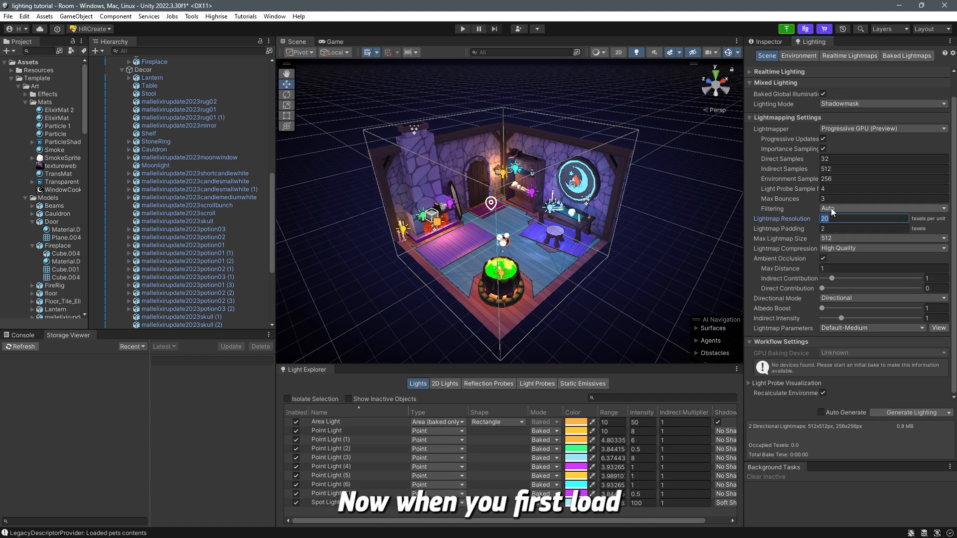
{"action": "type", "text": "40"}
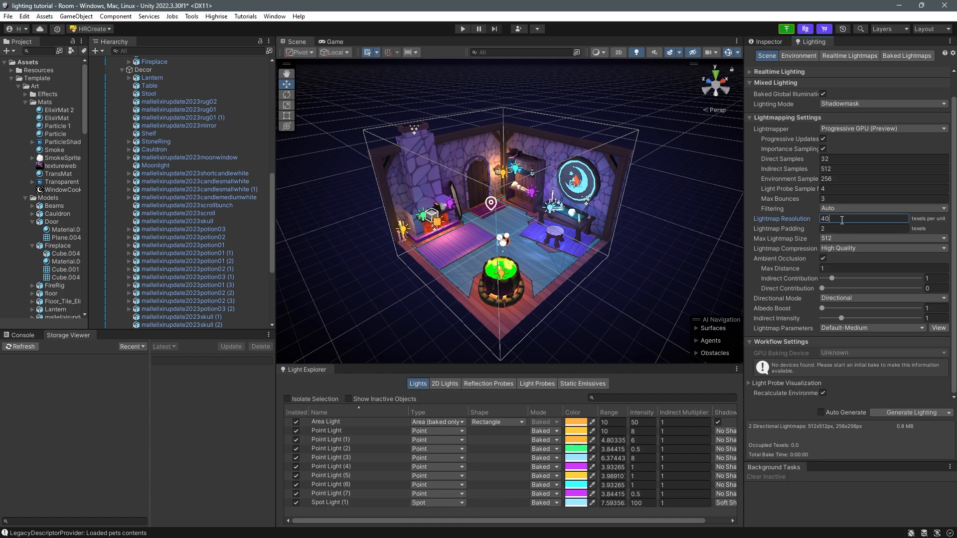
{"action": "left_click_drag", "start_coordinate": [842, 219], "coordinate": [810, 220]}
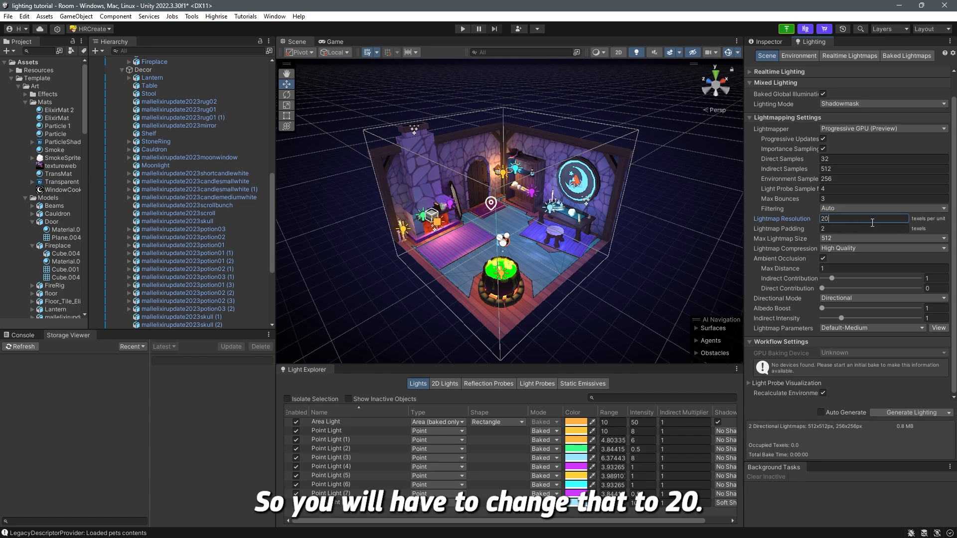
{"action": "left_click_drag", "start_coordinate": [872, 223], "coordinate": [822, 220]}
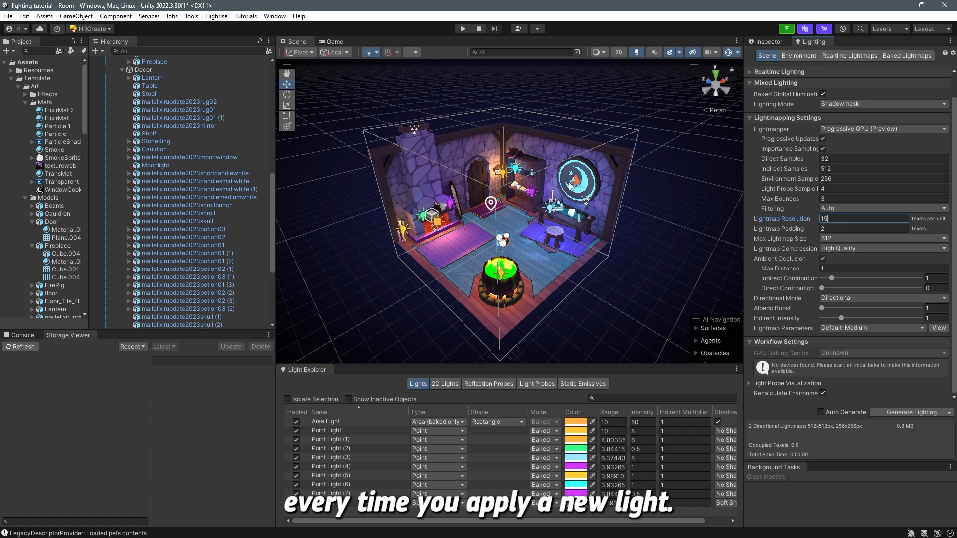
{"action": "left_click", "coordinate": [829, 219]}
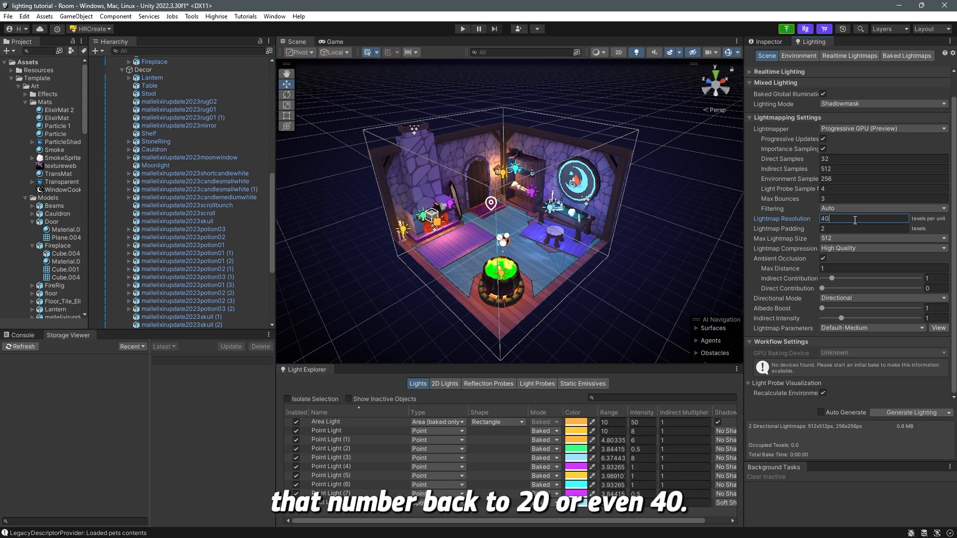
{"action": "key", "text": "BackSpace"}
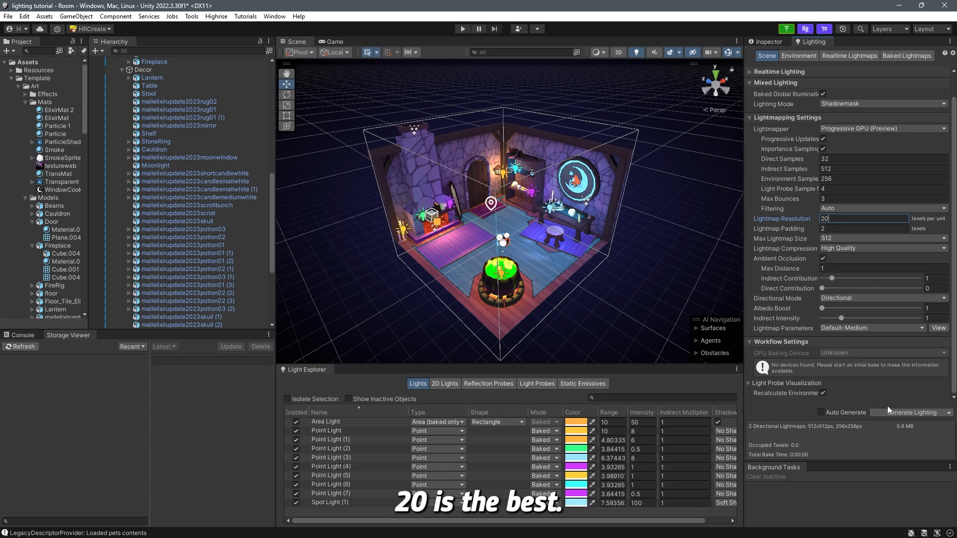
- Clear the baked lighting data of the room and generate the lighting again
{"action": "left_click", "coordinate": [950, 414]}
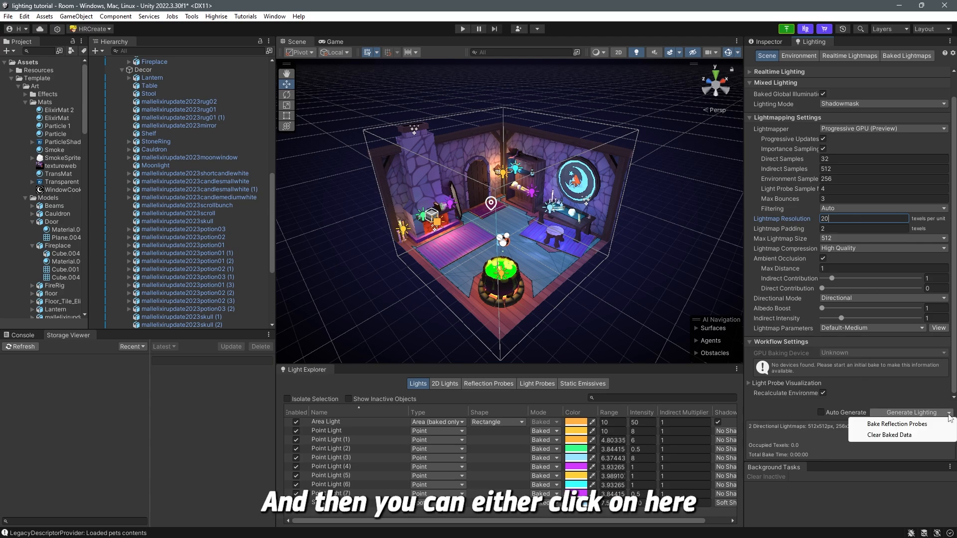
{"action": "left_click", "coordinate": [888, 435]}
{"action": "left_click_drag", "start_coordinate": [546, 215], "coordinate": [537, 215], "text": "alt"}
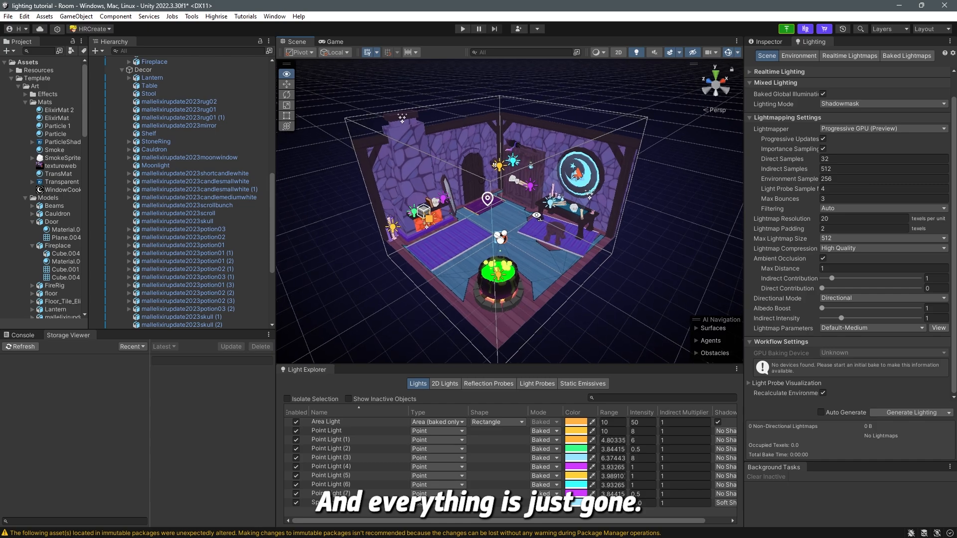
{"action": "left_click", "coordinate": [911, 412]}
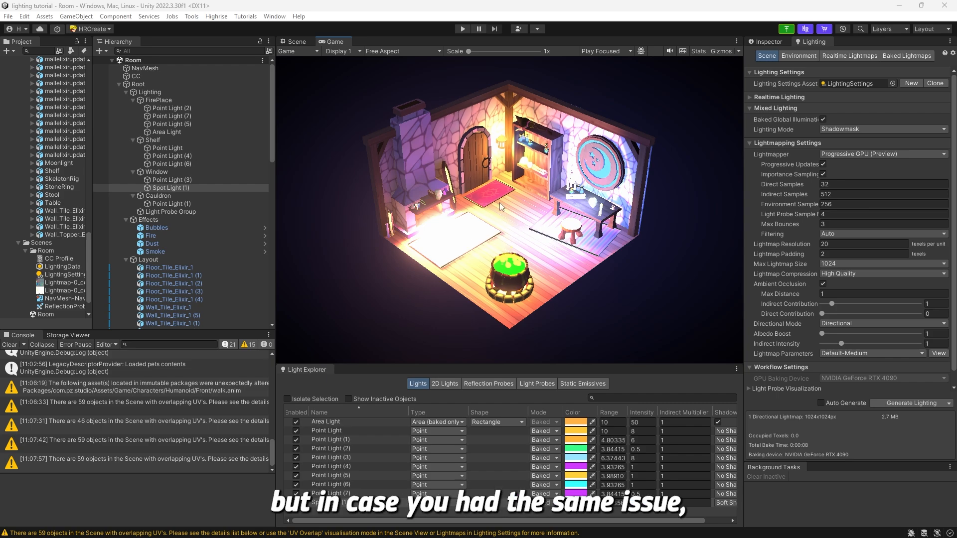
- Set the Player color space to Linear in the project settings and regenerate the lighting
{"action": "left_click", "coordinate": [24, 16]}
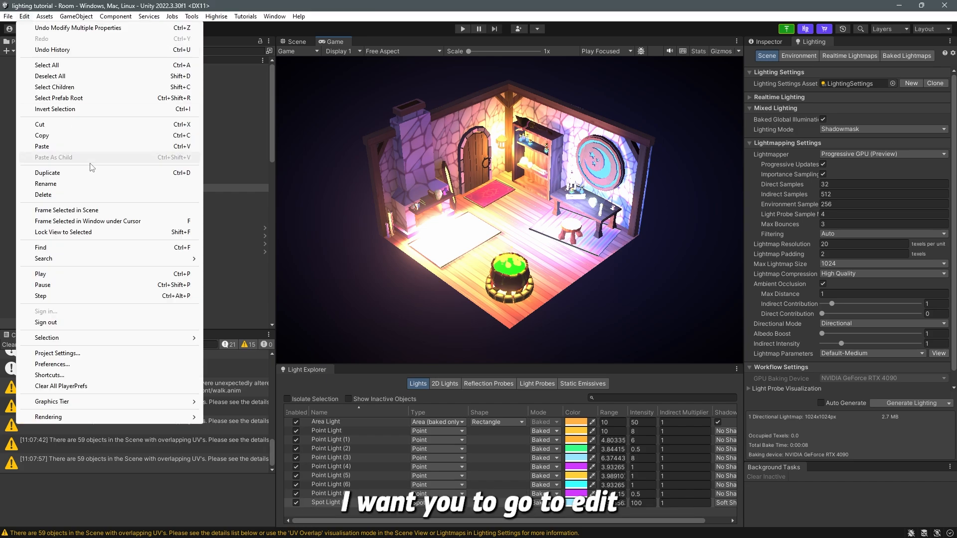
{"action": "left_click", "coordinate": [59, 354]}
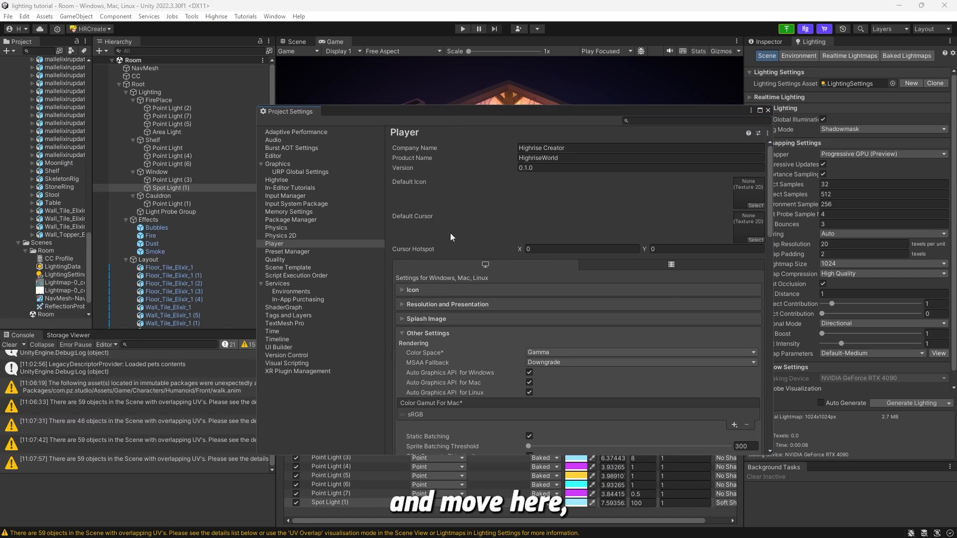
{"action": "left_click", "coordinate": [593, 357]}
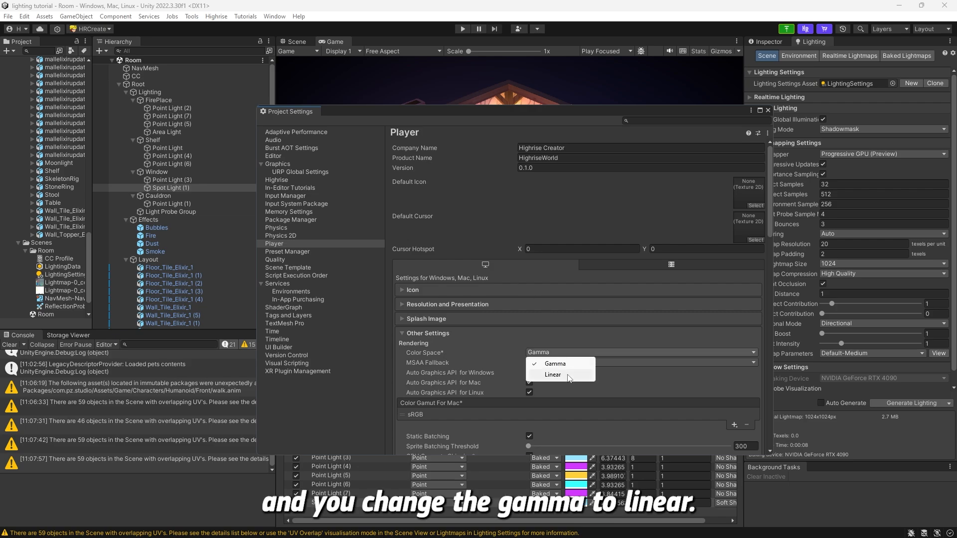
{"action": "left_click", "coordinate": [574, 376]}
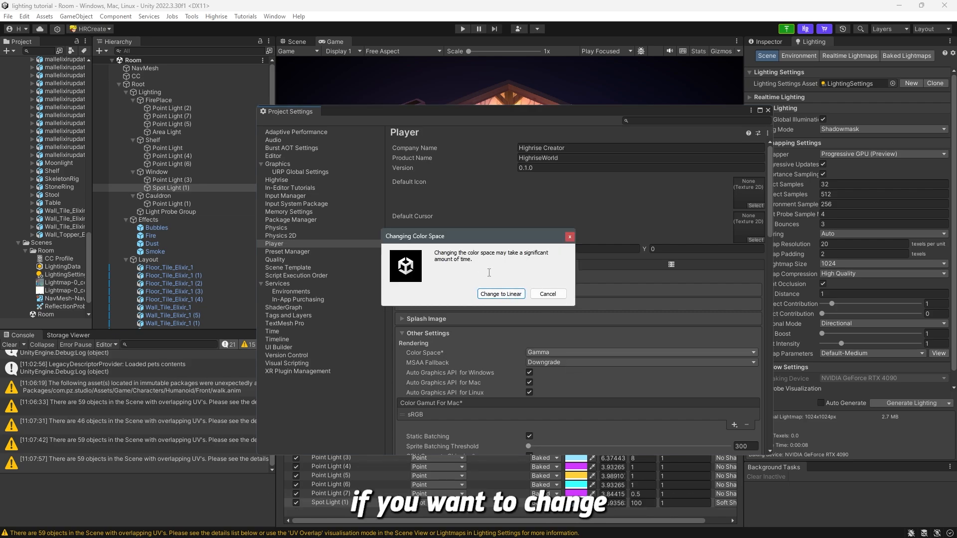
{"action": "left_click", "coordinate": [501, 294]}
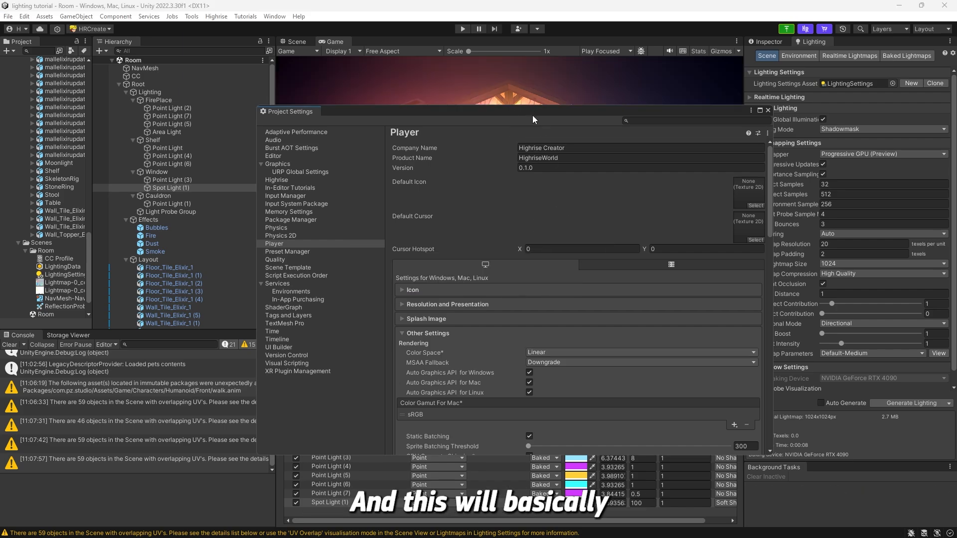
{"action": "left_click_drag", "start_coordinate": [539, 112], "coordinate": [0, 204]}
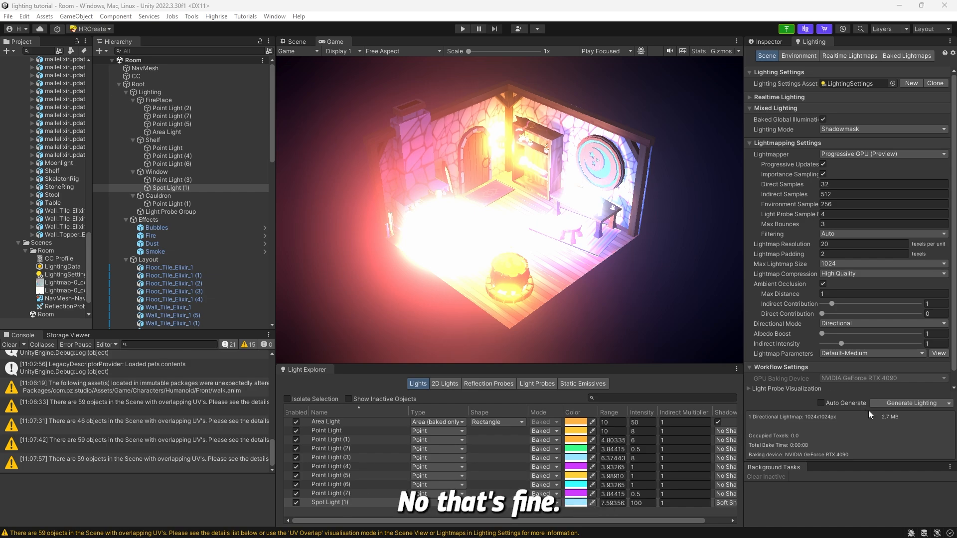
{"action": "left_click", "coordinate": [903, 403]}
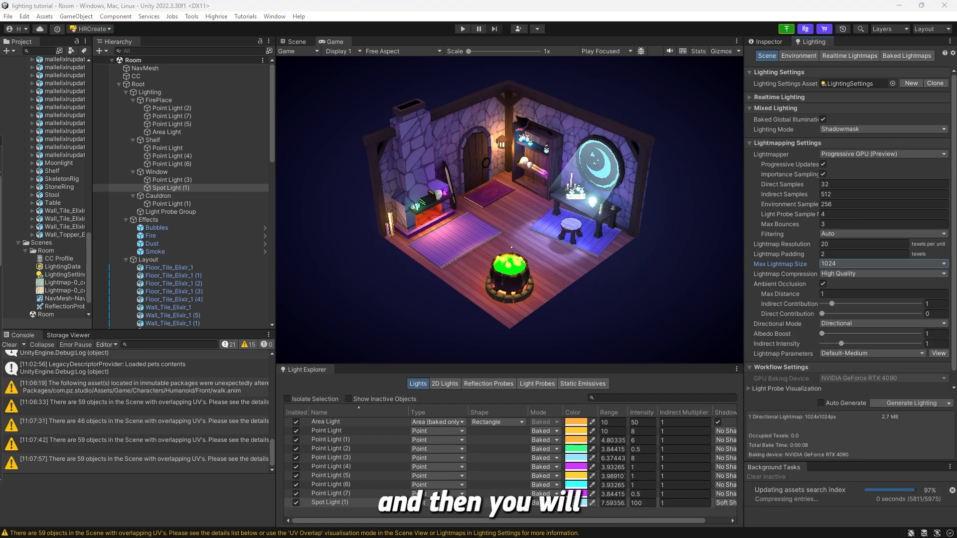
- Change the Player color space in the project settings back to Gamma
{"action": "left_click_drag", "start_coordinate": [618, 147], "coordinate": [579, 123]}
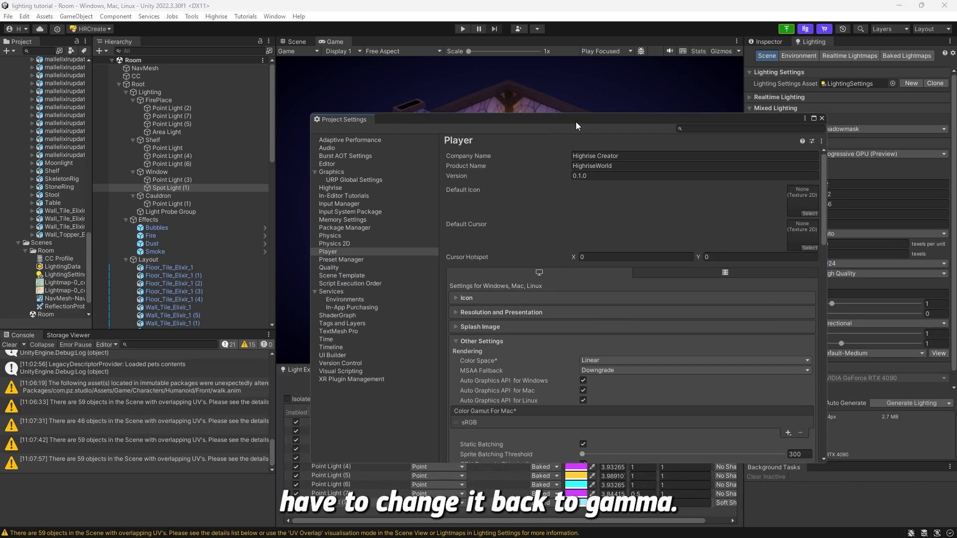
{"action": "left_click", "coordinate": [618, 360]}
{"action": "left_click", "coordinate": [612, 371]}
{"action": "left_click", "coordinate": [503, 294]}
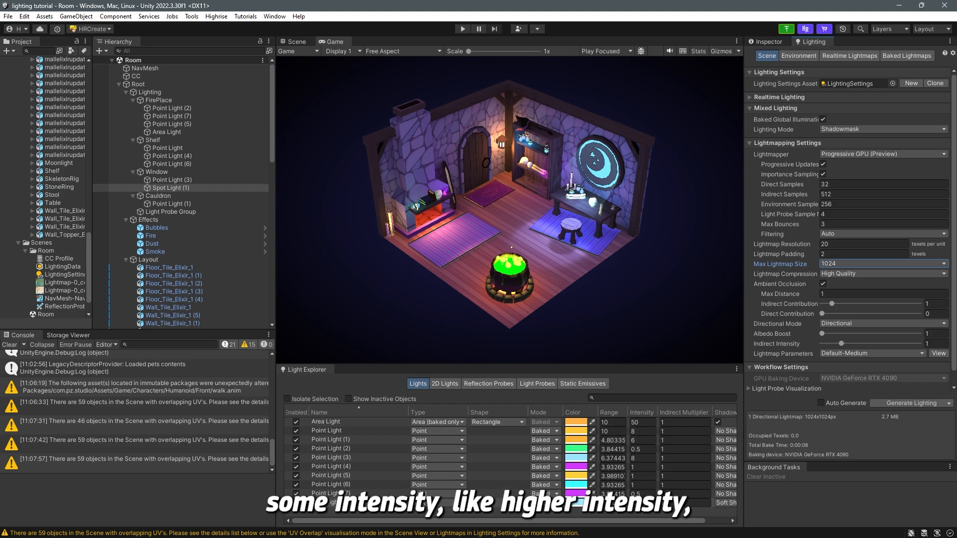
- Set the intensity of Spot Light (1) to 5 and of Area Light to 10
{"action": "left_click", "coordinate": [638, 503]}
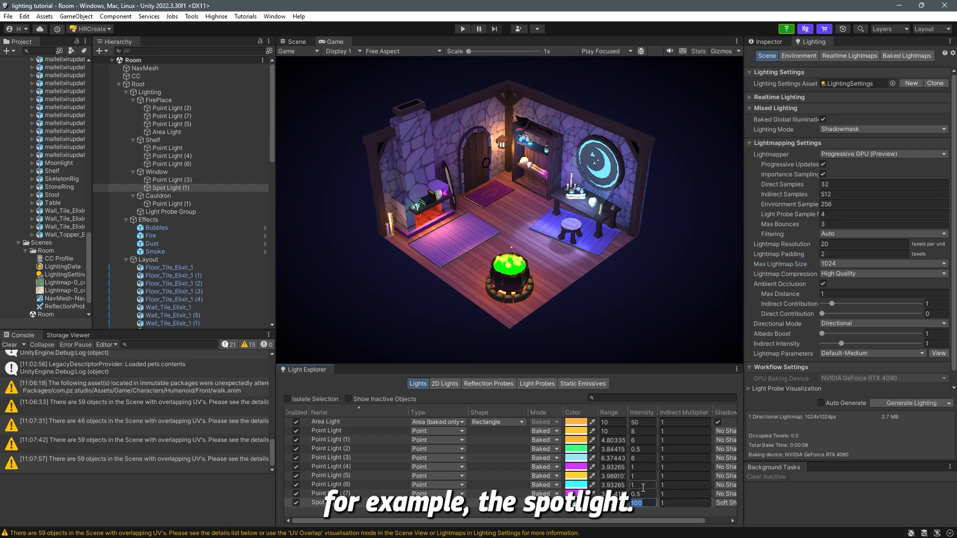
{"action": "type", "text": "5"}
{"action": "left_click", "coordinate": [643, 422]}
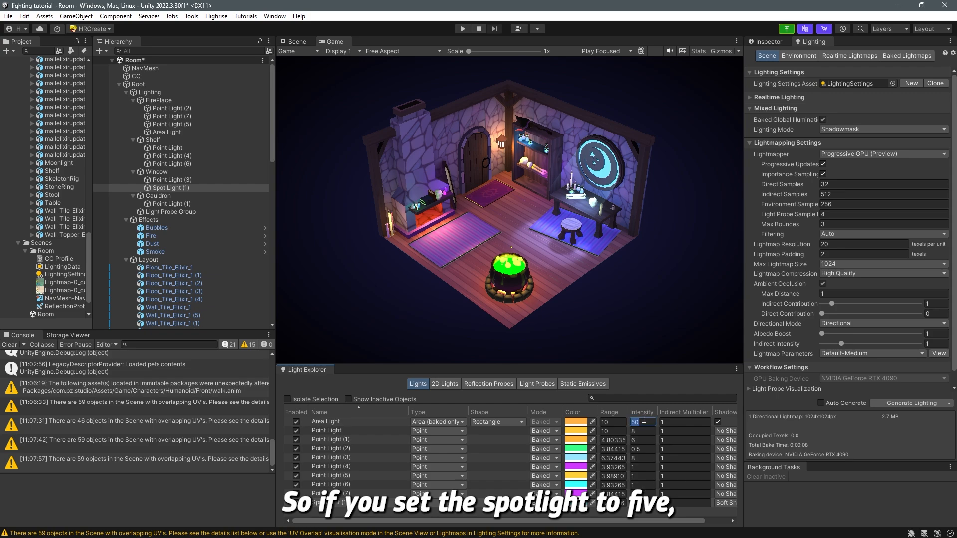
{"action": "type", "text": "1"}
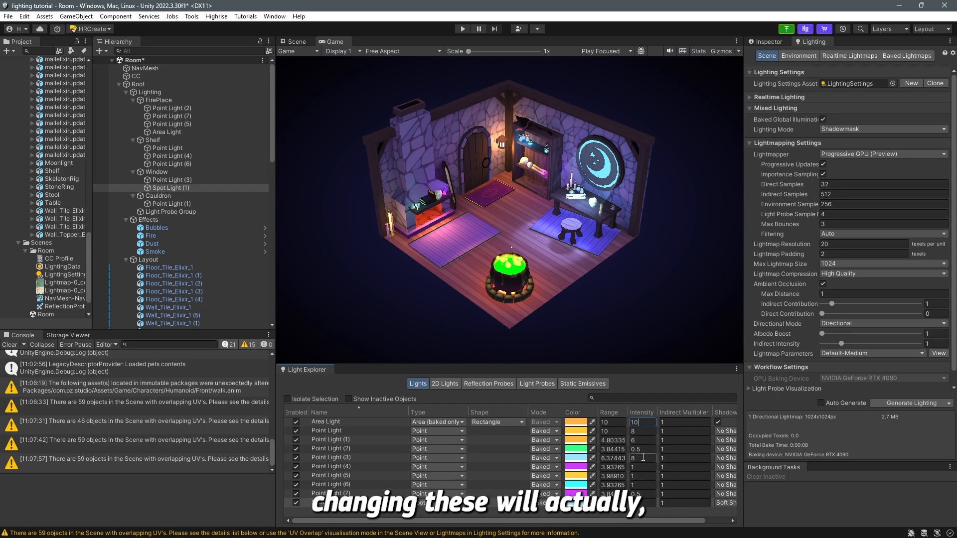
- Set the intensity of Point Light (3) and Point Light to 6, and regenerate the lighting
{"action": "left_click", "coordinate": [641, 459]}
{"action": "type", "text": "6"}
{"action": "left_click", "coordinate": [642, 431]}
{"action": "type", "text": "6"}
{"action": "left_click", "coordinate": [870, 405]}
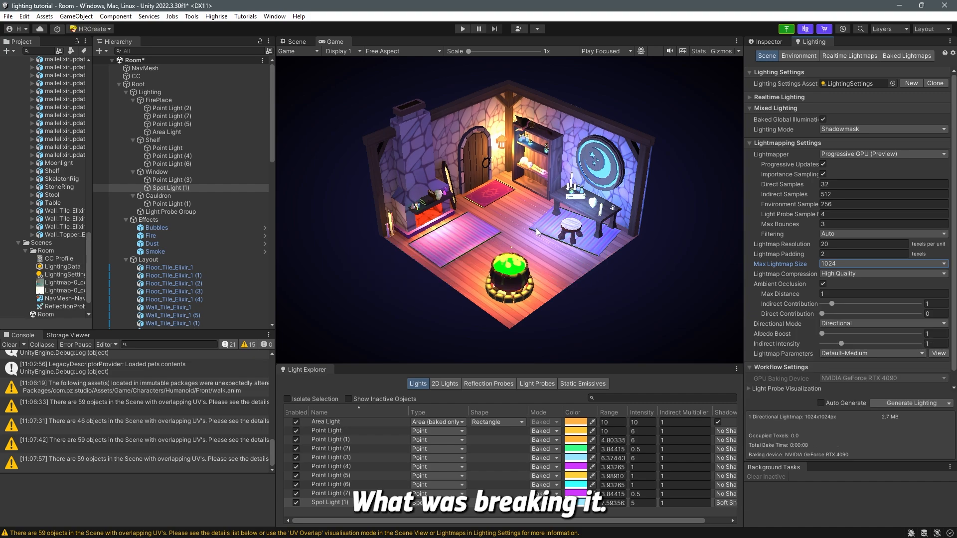
- Check the rebaked room in the Scene and Game views, and review the lightmap compression options and the spot light's properties
{"action": "key", "text": "ctrl+1"}
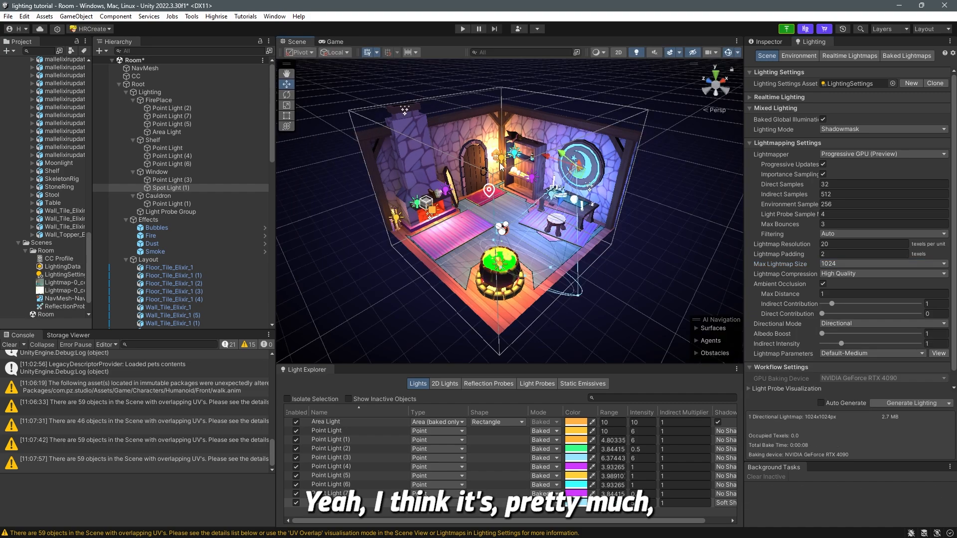
{"action": "key", "text": "ctrl+2"}
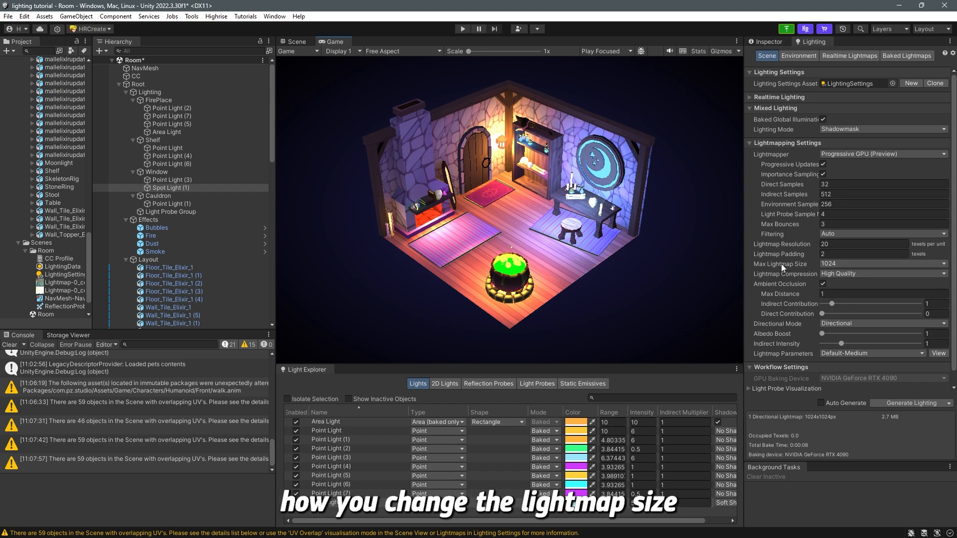
{"action": "left_click", "coordinate": [843, 273]}
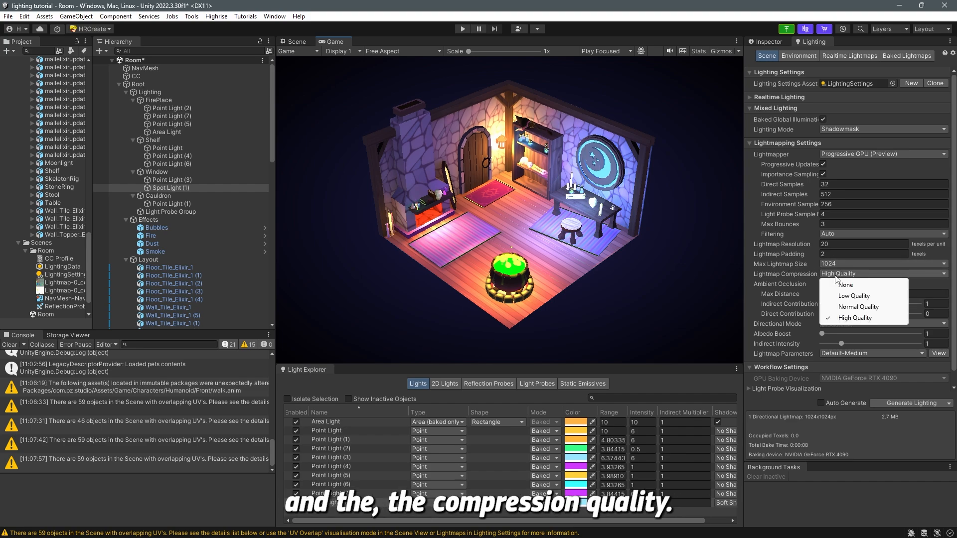
{"action": "left_click", "coordinate": [841, 278]}
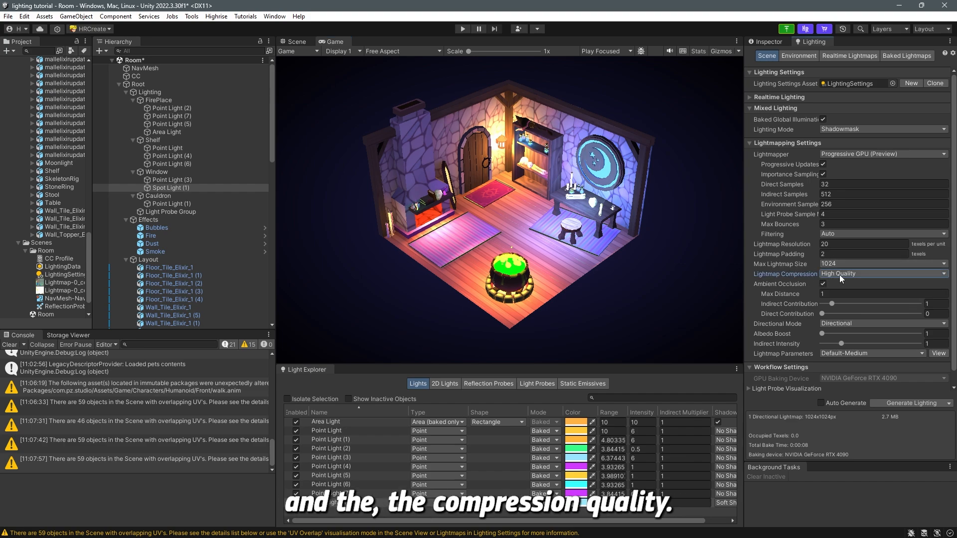
{"action": "left_click", "coordinate": [771, 42]}
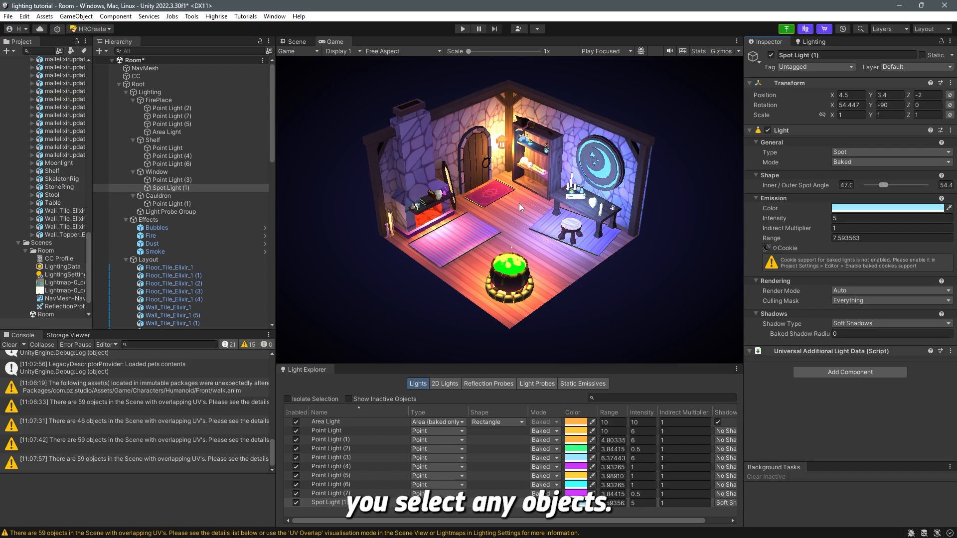
- Select the fireplace in the Scene view and set its Mesh Renderer's Cast Shadows to On
{"action": "left_click", "coordinate": [295, 42]}
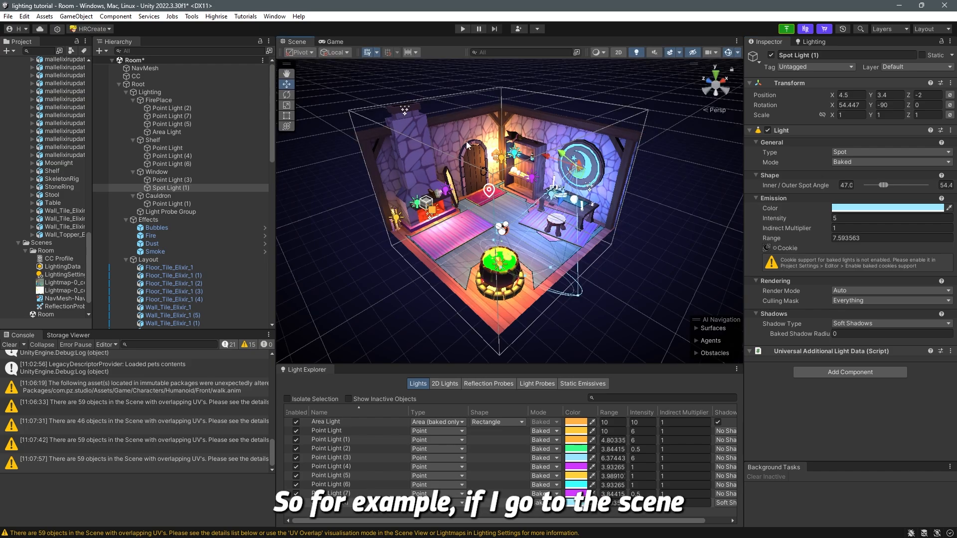
{"action": "left_click", "coordinate": [420, 208]}
{"action": "scroll", "coordinate": [420, 208], "scroll_direction": "up", "scroll_amount": 3}
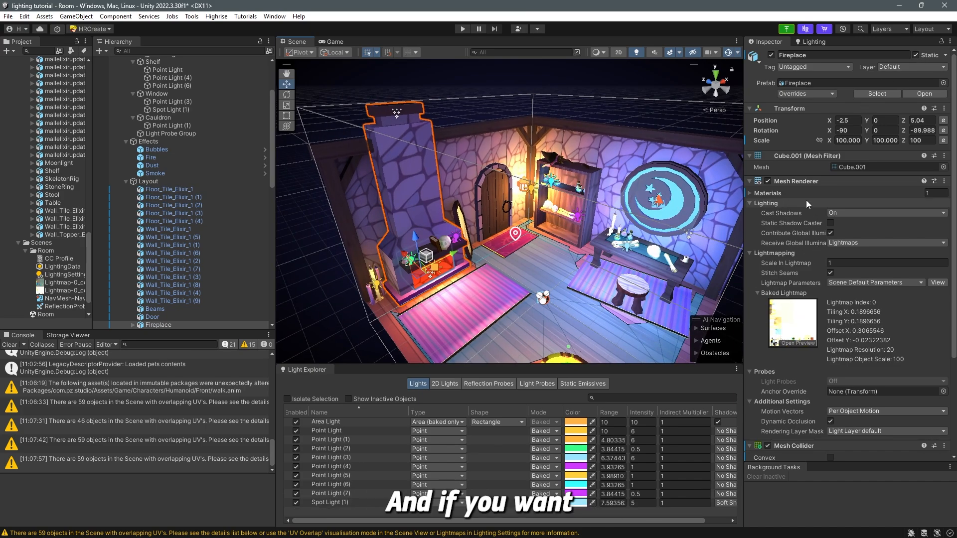
{"action": "scroll", "coordinate": [694, 252], "scroll_direction": "down", "scroll_amount": 3}
{"action": "middle_click_drag", "start_coordinate": [693, 253], "coordinate": [707, 241]}
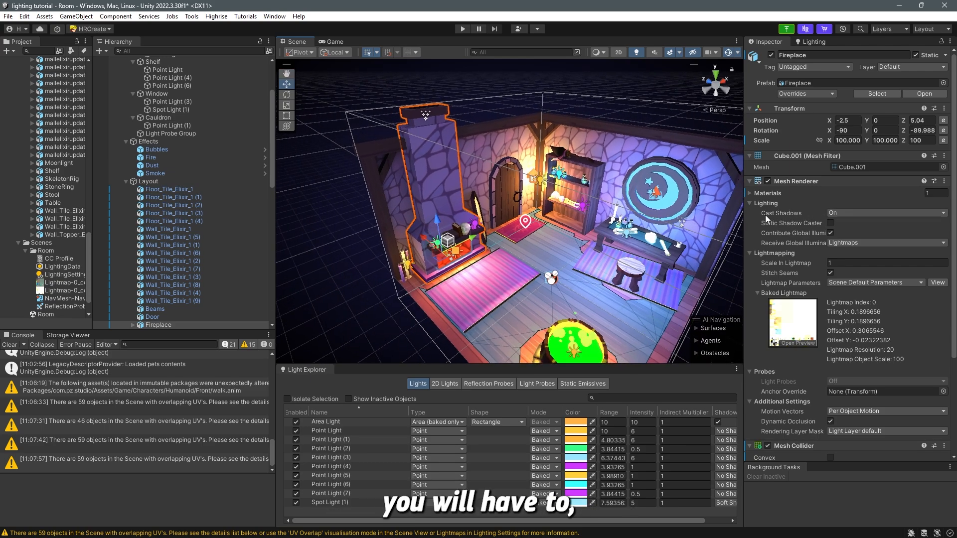
{"action": "left_click", "coordinate": [843, 214]}
{"action": "left_click", "coordinate": [852, 226]}
{"action": "left_click", "coordinate": [845, 214]}
{"action": "left_click", "coordinate": [842, 236]}
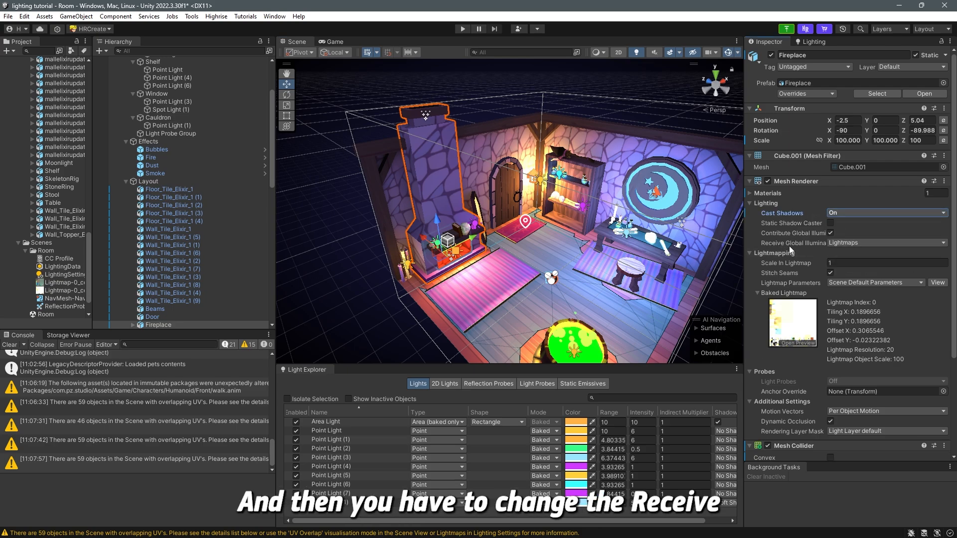
- Widen the Inspector and set the fireplace's Receive Global Illumination to Lightmaps
{"action": "left_click_drag", "start_coordinate": [744, 243], "coordinate": [716, 243]}
{"action": "left_click", "coordinate": [858, 242]}
{"action": "left_click", "coordinate": [857, 255]}
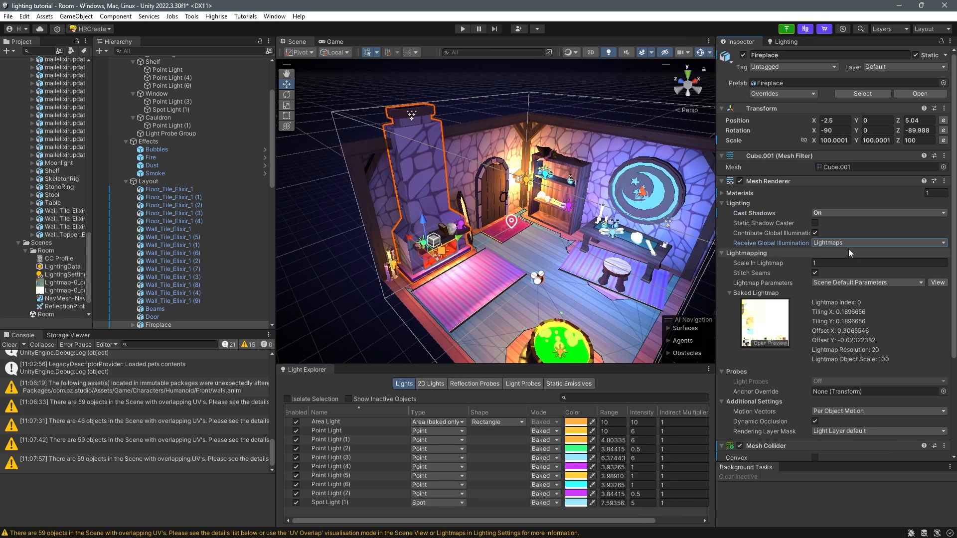
- Locate the source model of the fireplace's Cube.001 mesh and check its Generate Lightmap UVs import setting
{"action": "left_click_drag", "start_coordinate": [598, 248], "coordinate": [597, 251], "text": "alt"}
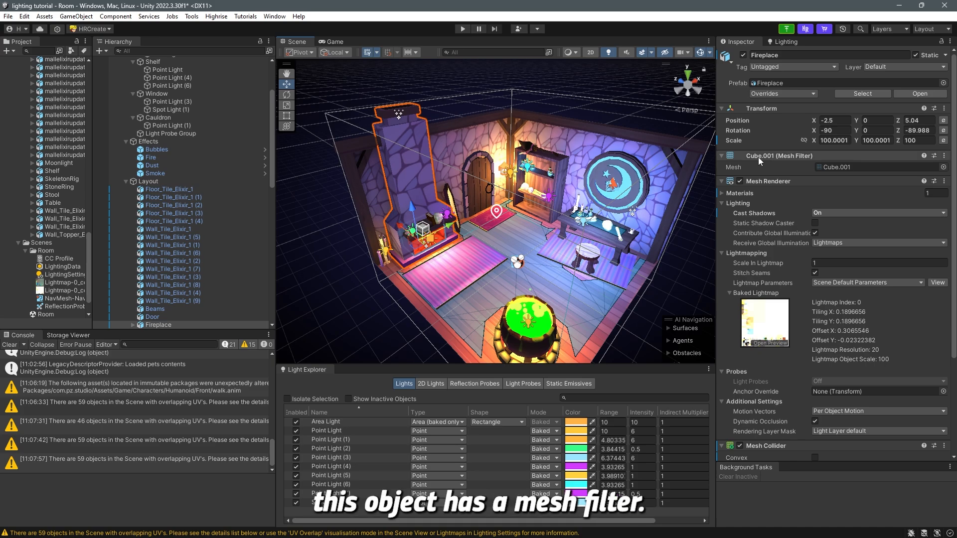
{"action": "left_click", "coordinate": [830, 167]}
{"action": "left_click_drag", "start_coordinate": [86, 125], "coordinate": [89, 103]}
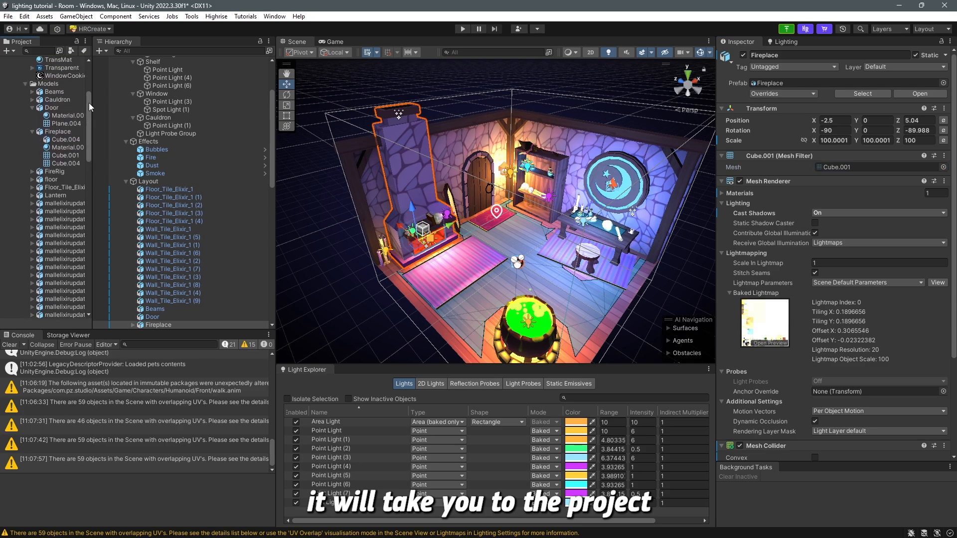
{"action": "left_click", "coordinate": [59, 132]}
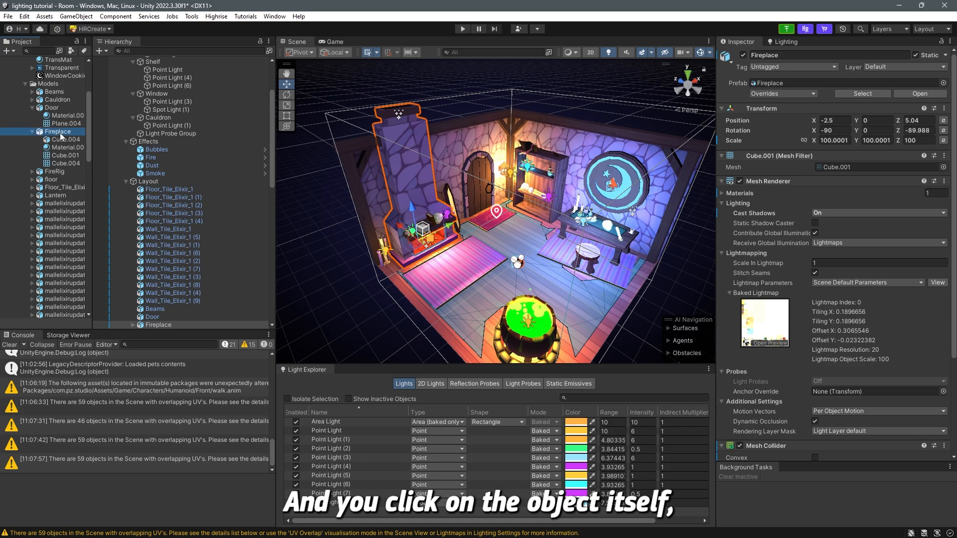
{"action": "scroll", "coordinate": [895, 208], "scroll_direction": "down", "scroll_amount": 10}
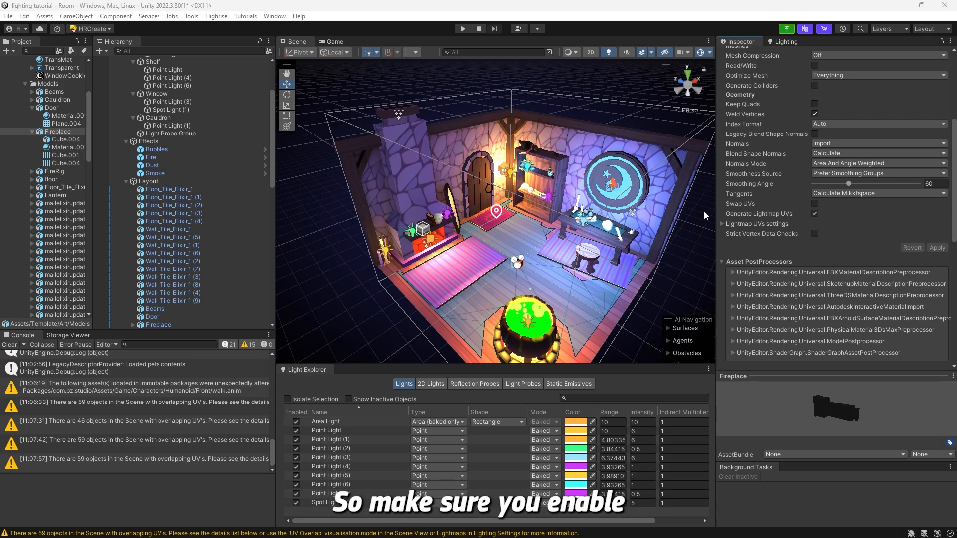
- Select the moon window in the room, locate its mesh's source model and check the Generate Lightmap UVs setting
{"action": "right_click_drag", "start_coordinate": [573, 243], "coordinate": [565, 200]}
{"action": "key", "text": "w"}
{"action": "left_click", "coordinate": [566, 199]}
{"action": "left_click", "coordinate": [573, 195]}
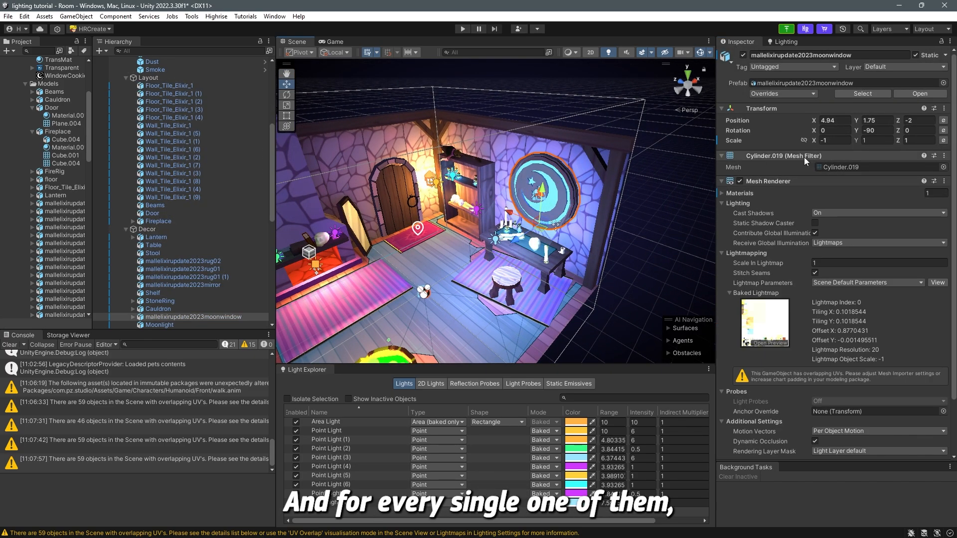
{"action": "left_click", "coordinate": [847, 168]}
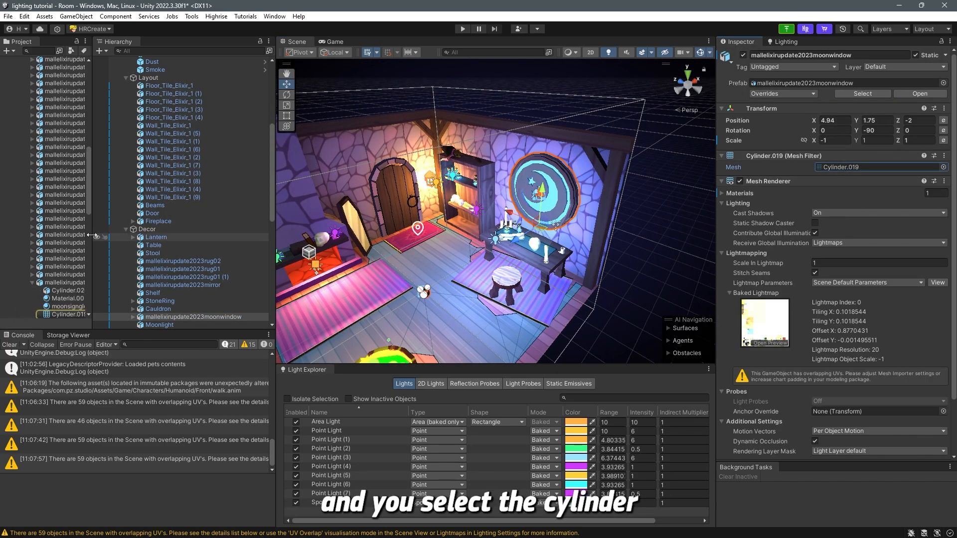
{"action": "left_click", "coordinate": [65, 282]}
{"action": "scroll", "coordinate": [772, 200], "scroll_direction": "down", "scroll_amount": 10}
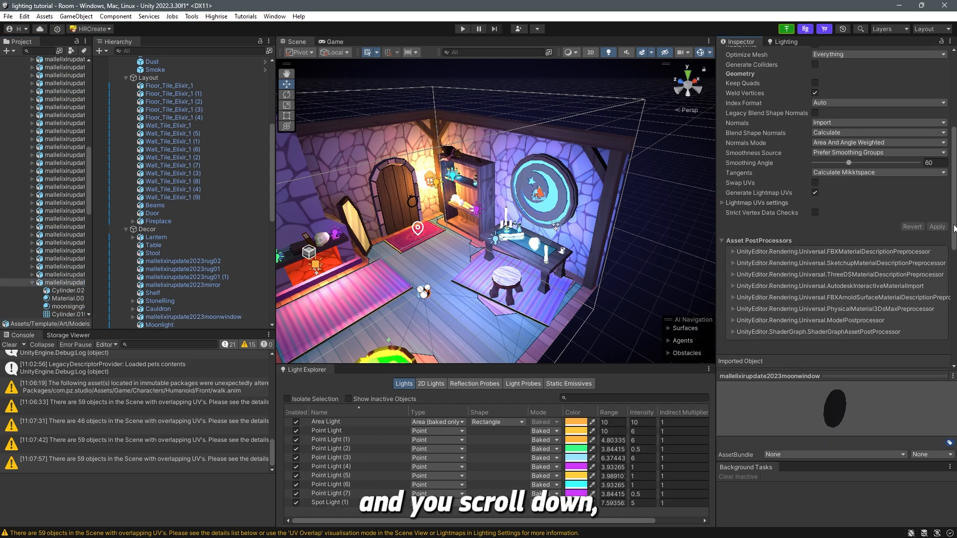
- Search the scene objects for "light", select the Light Probe Group, clear the search and inspect the probe placement around the room
{"action": "right_click_drag", "start_coordinate": [550, 219], "coordinate": [541, 212]}
{"action": "key", "text": "s"}
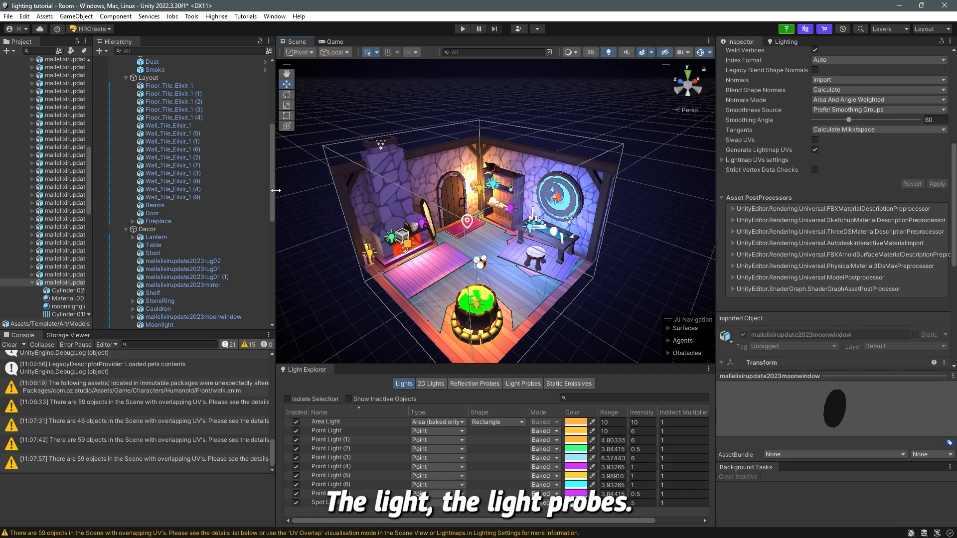
{"action": "left_click_drag", "start_coordinate": [272, 190], "coordinate": [268, 315]}
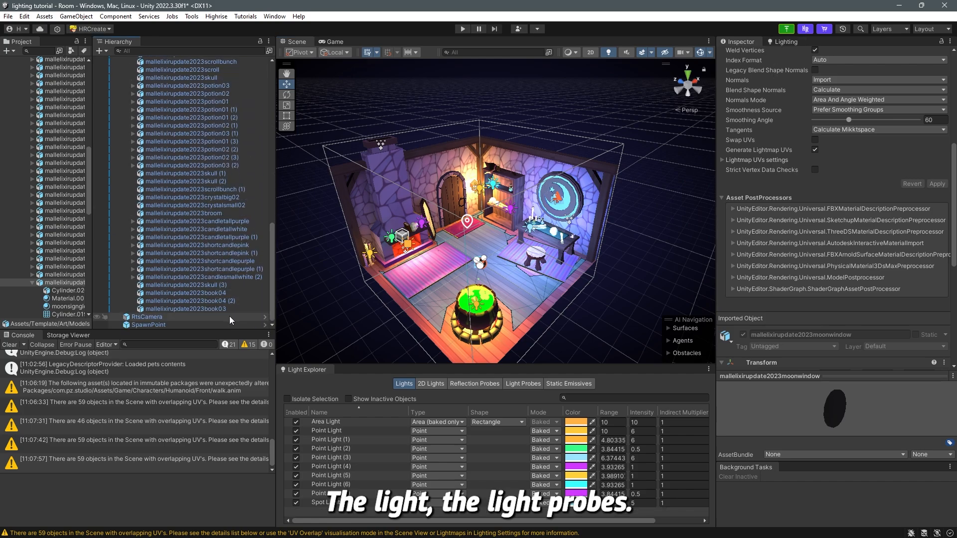
{"action": "left_click_drag", "start_coordinate": [270, 276], "coordinate": [235, 64]}
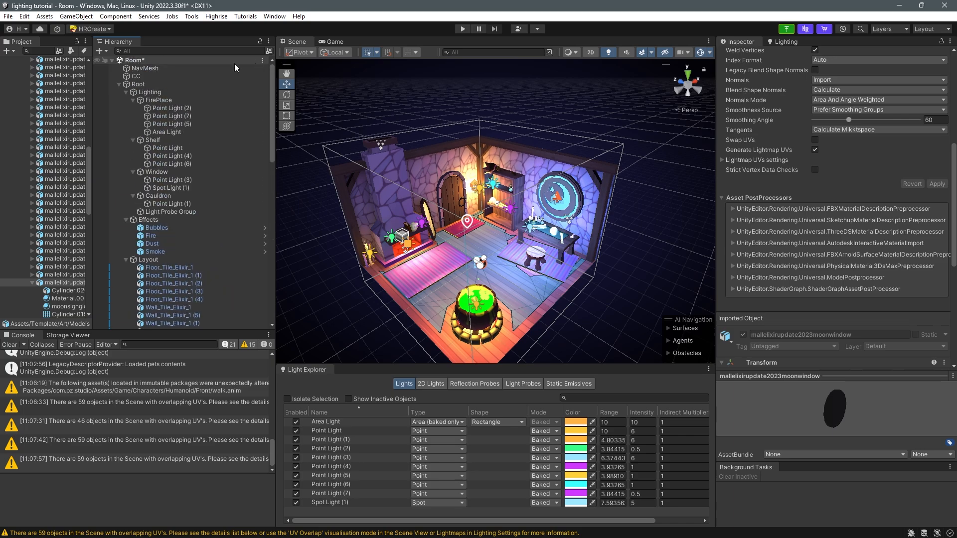
{"action": "left_click", "coordinate": [173, 50]}
{"action": "type", "text": "light"}
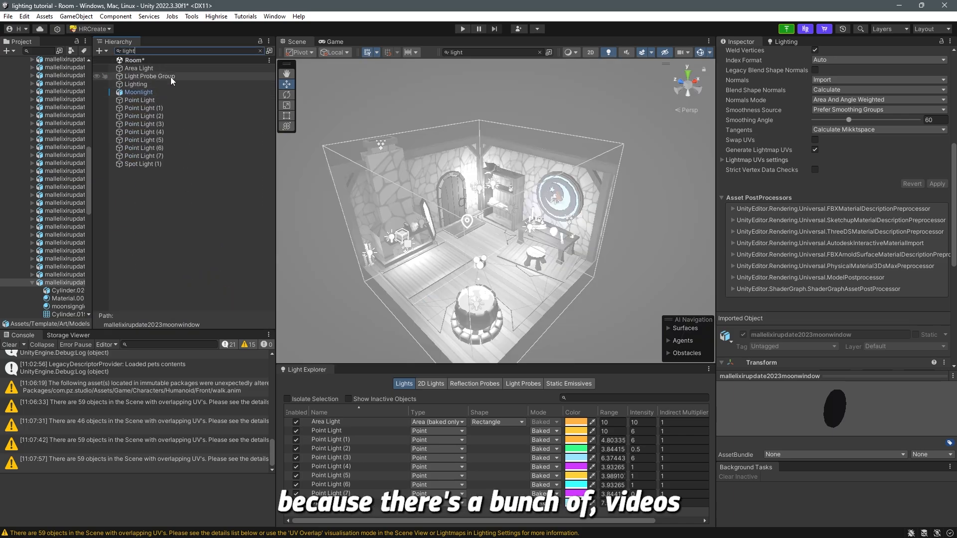
{"action": "left_click", "coordinate": [170, 76]}
{"action": "left_click", "coordinate": [260, 52]}
{"action": "left_click_drag", "start_coordinate": [494, 176], "coordinate": [448, 155], "text": "alt"}
{"action": "left_click_drag", "start_coordinate": [495, 205], "coordinate": [498, 200], "text": "alt"}
{"action": "middle_click_drag", "start_coordinate": [500, 201], "coordinate": [484, 190]}
{"action": "scroll", "coordinate": [500, 202], "scroll_direction": "down", "scroll_amount": 2}
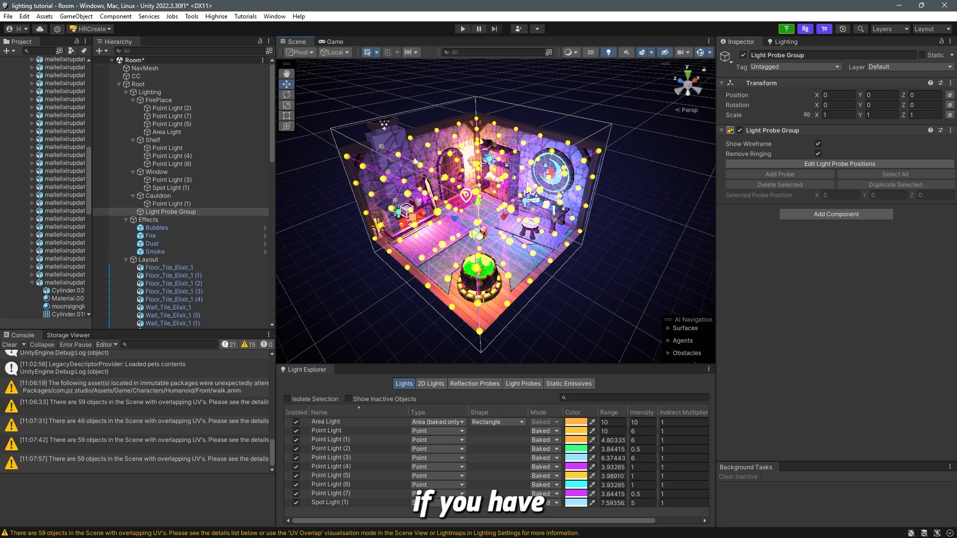
- Deselect the Light Probe Group and look over the lit room
{"action": "left_click", "coordinate": [416, 103]}
{"action": "scroll", "coordinate": [421, 130], "scroll_direction": "up", "scroll_amount": 4}
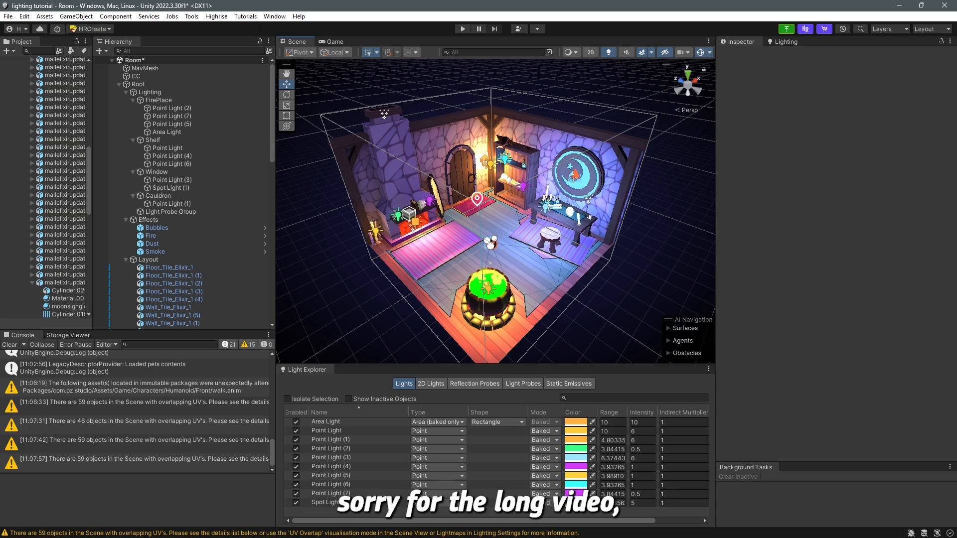
{"action": "left_click_drag", "start_coordinate": [613, 293], "coordinate": [628, 277], "text": "alt"}
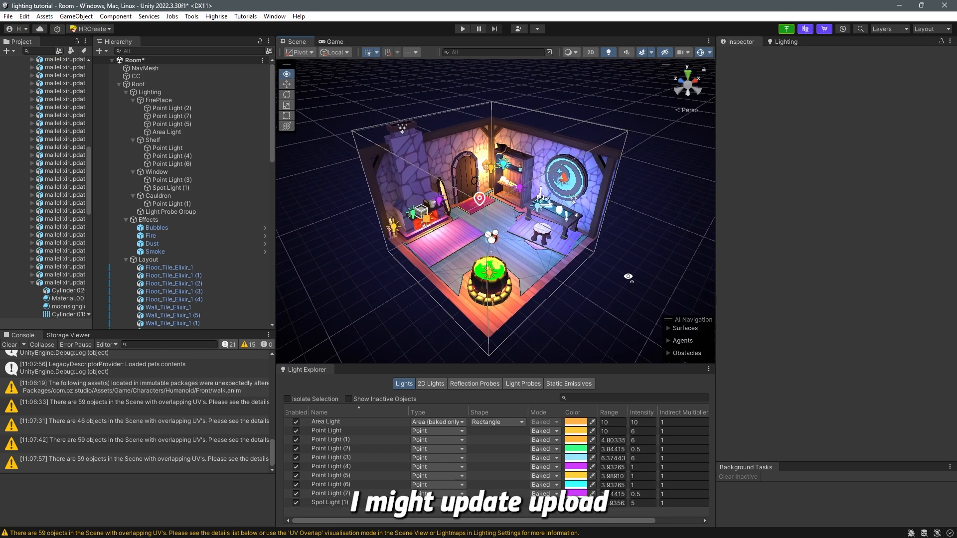
{"action": "key", "text": "w"}
{"action": "key", "text": "s"}
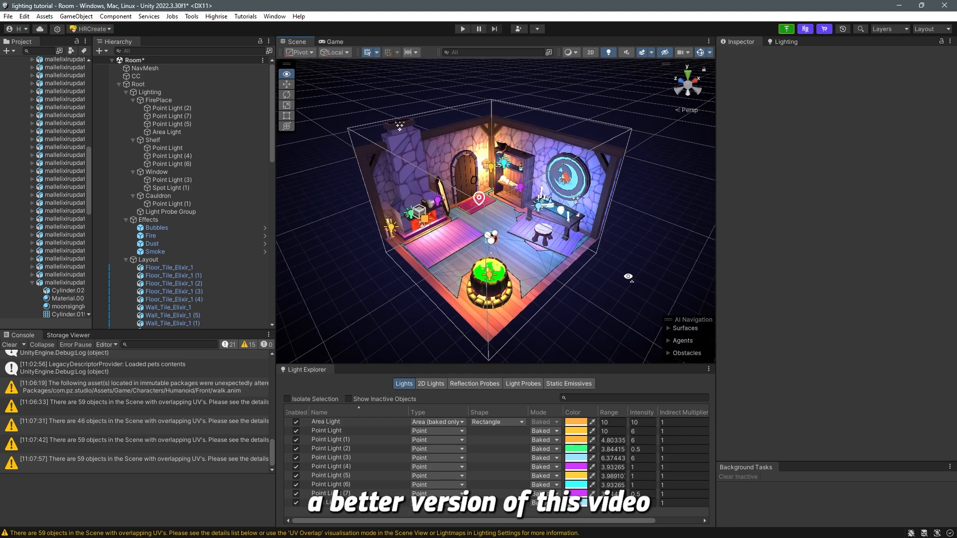